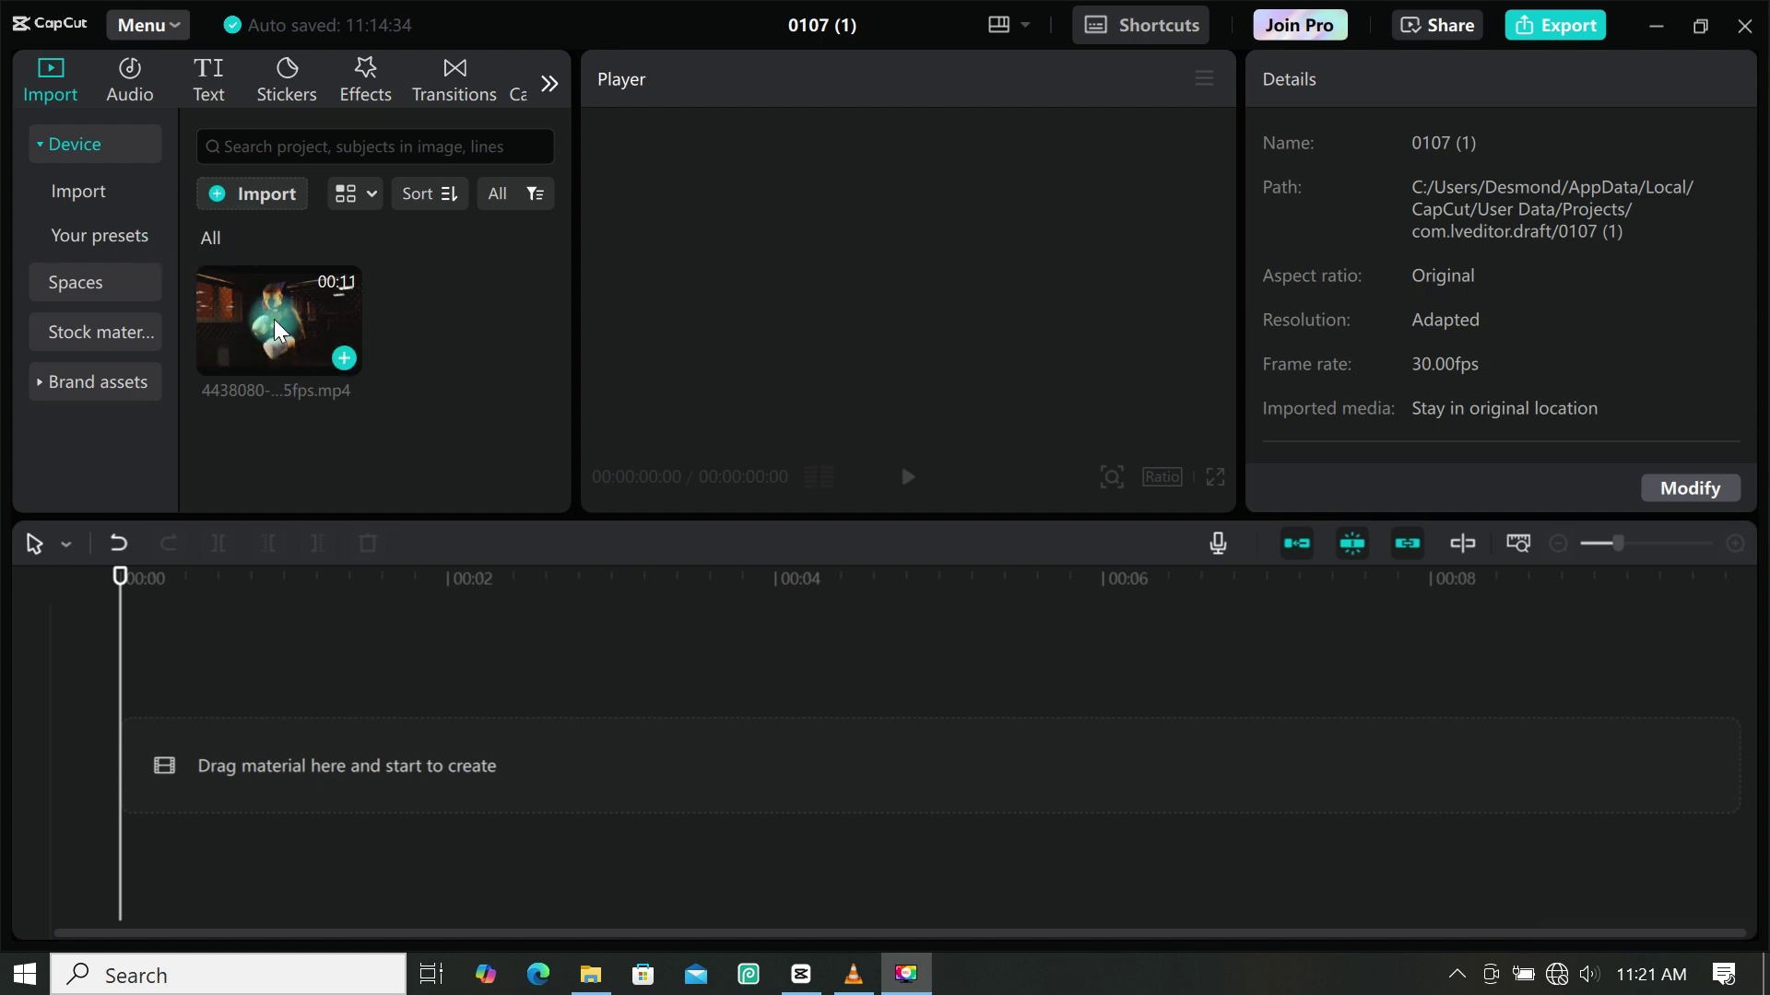
Add the imported boxer clip to the timeline and insert a freeze frame at 00:00:02:25
left_click_drag(273, 319, 368, 705)
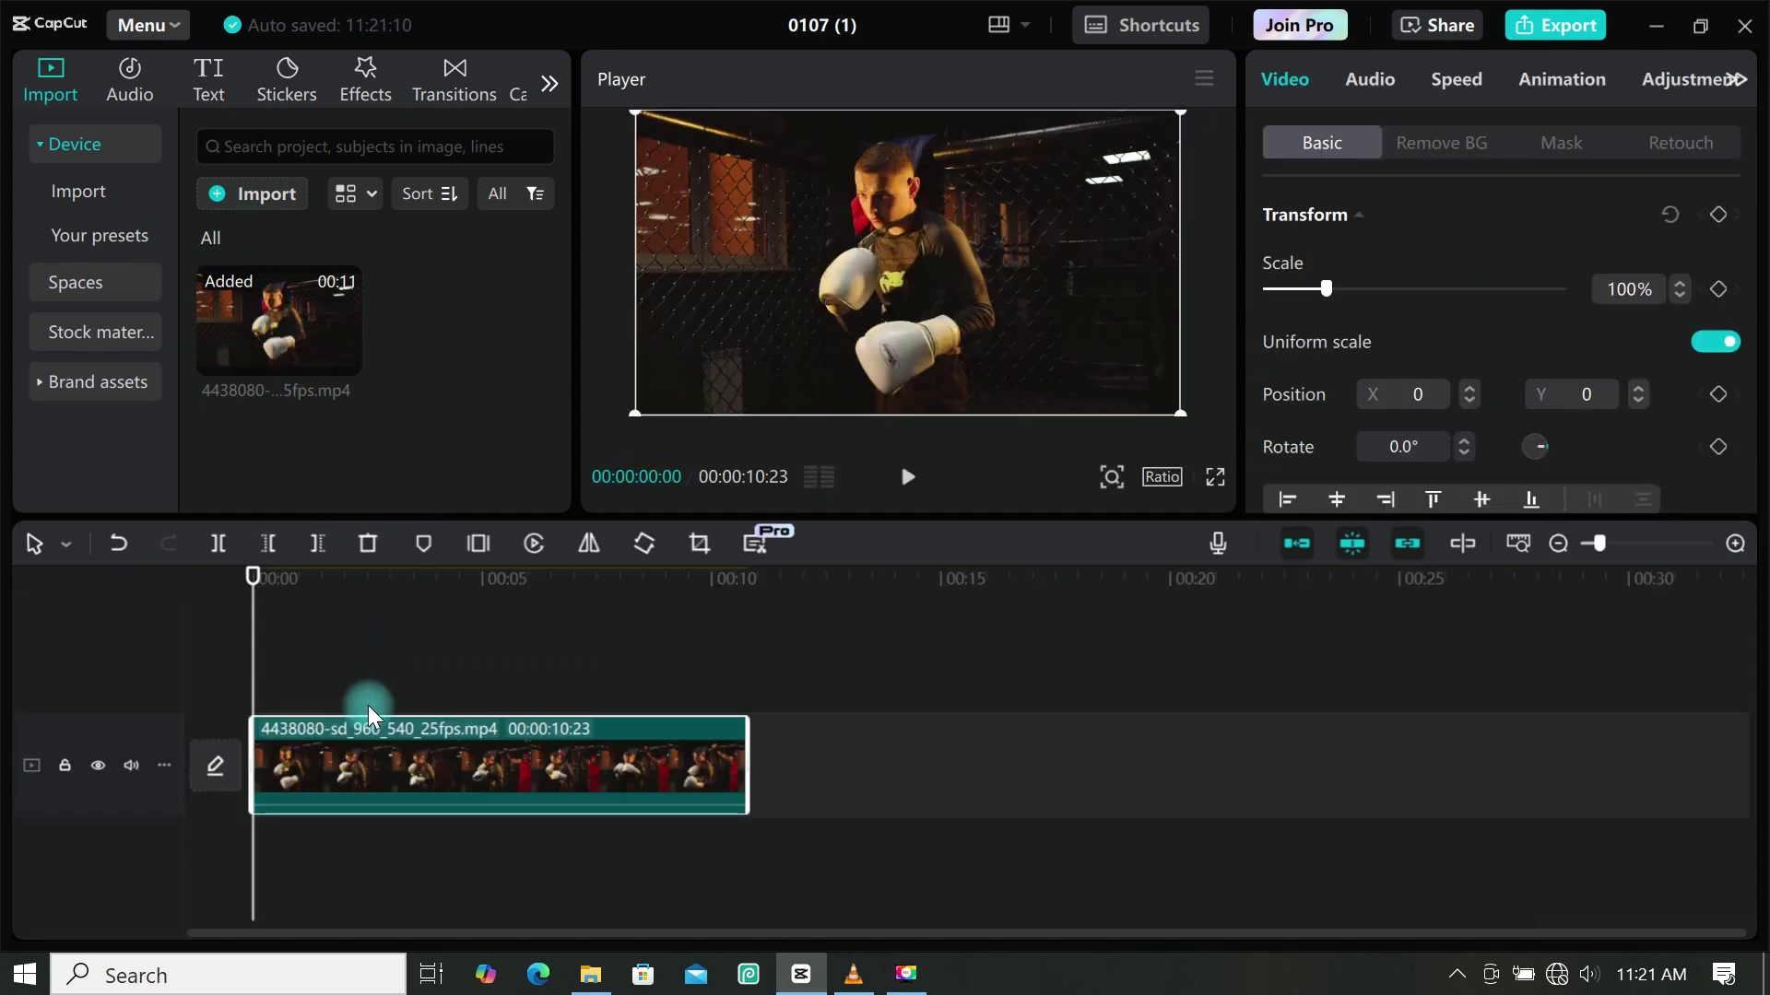
left_click_drag(256, 632, 383, 680)
left_click(838, 338)
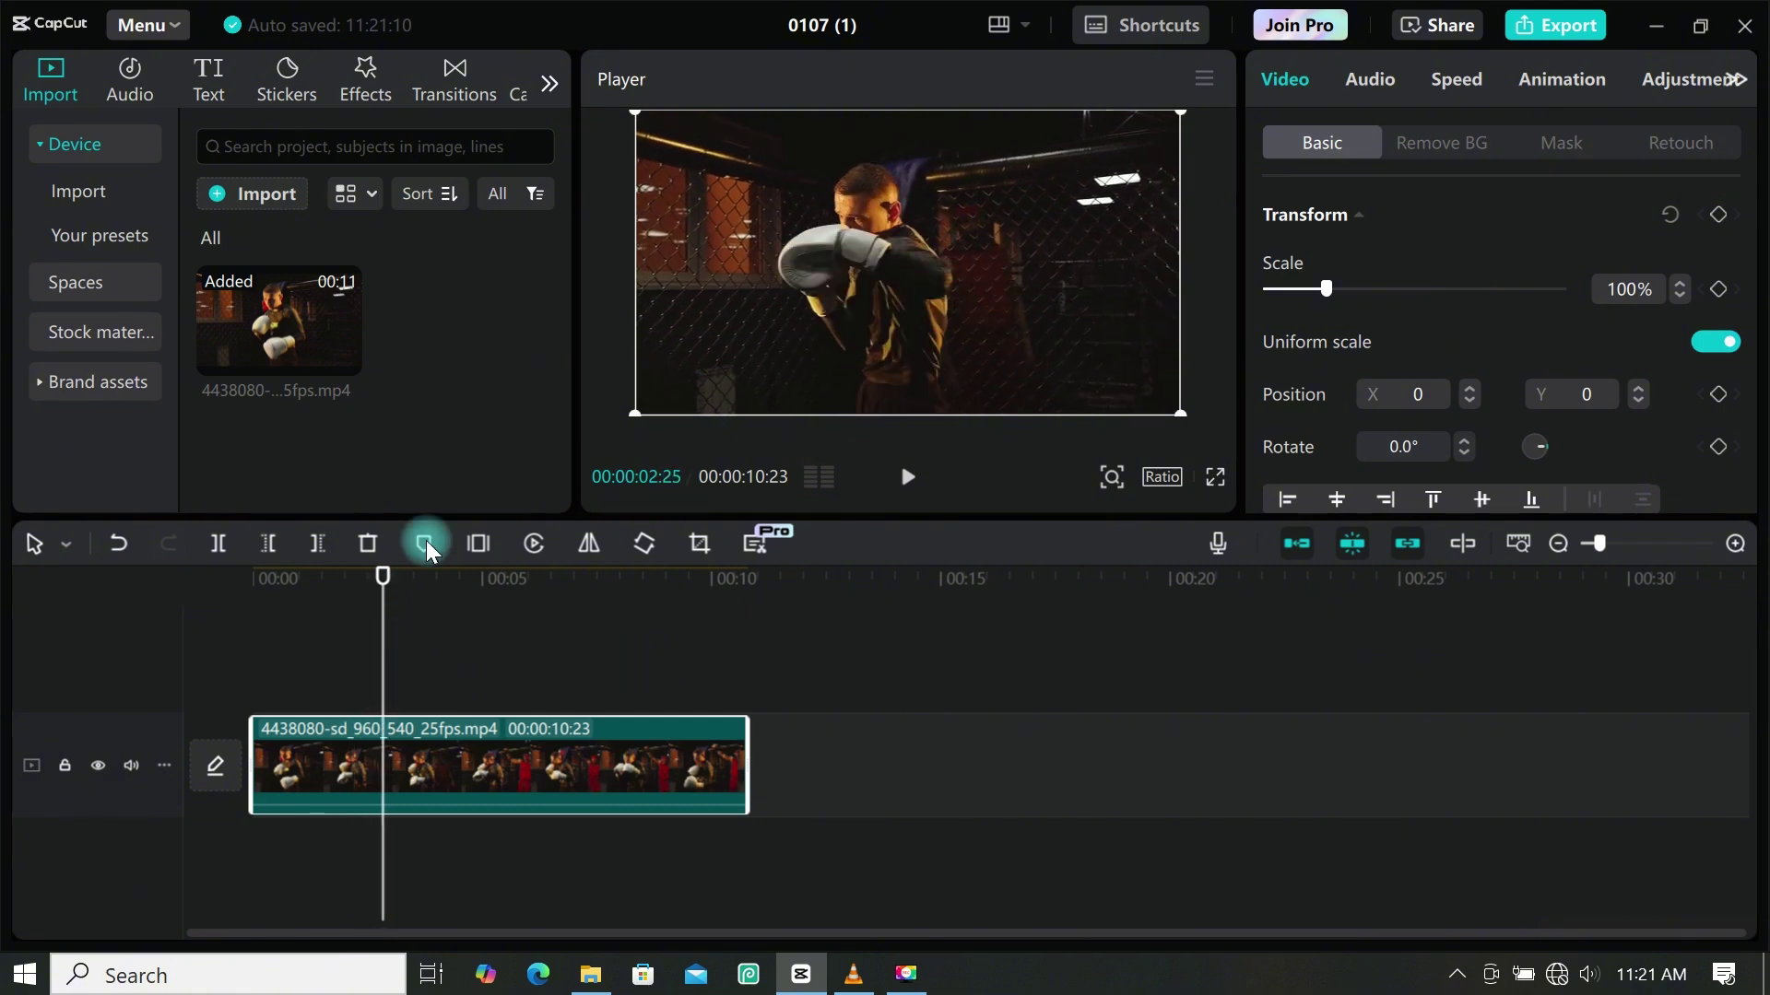
left_click(480, 543)
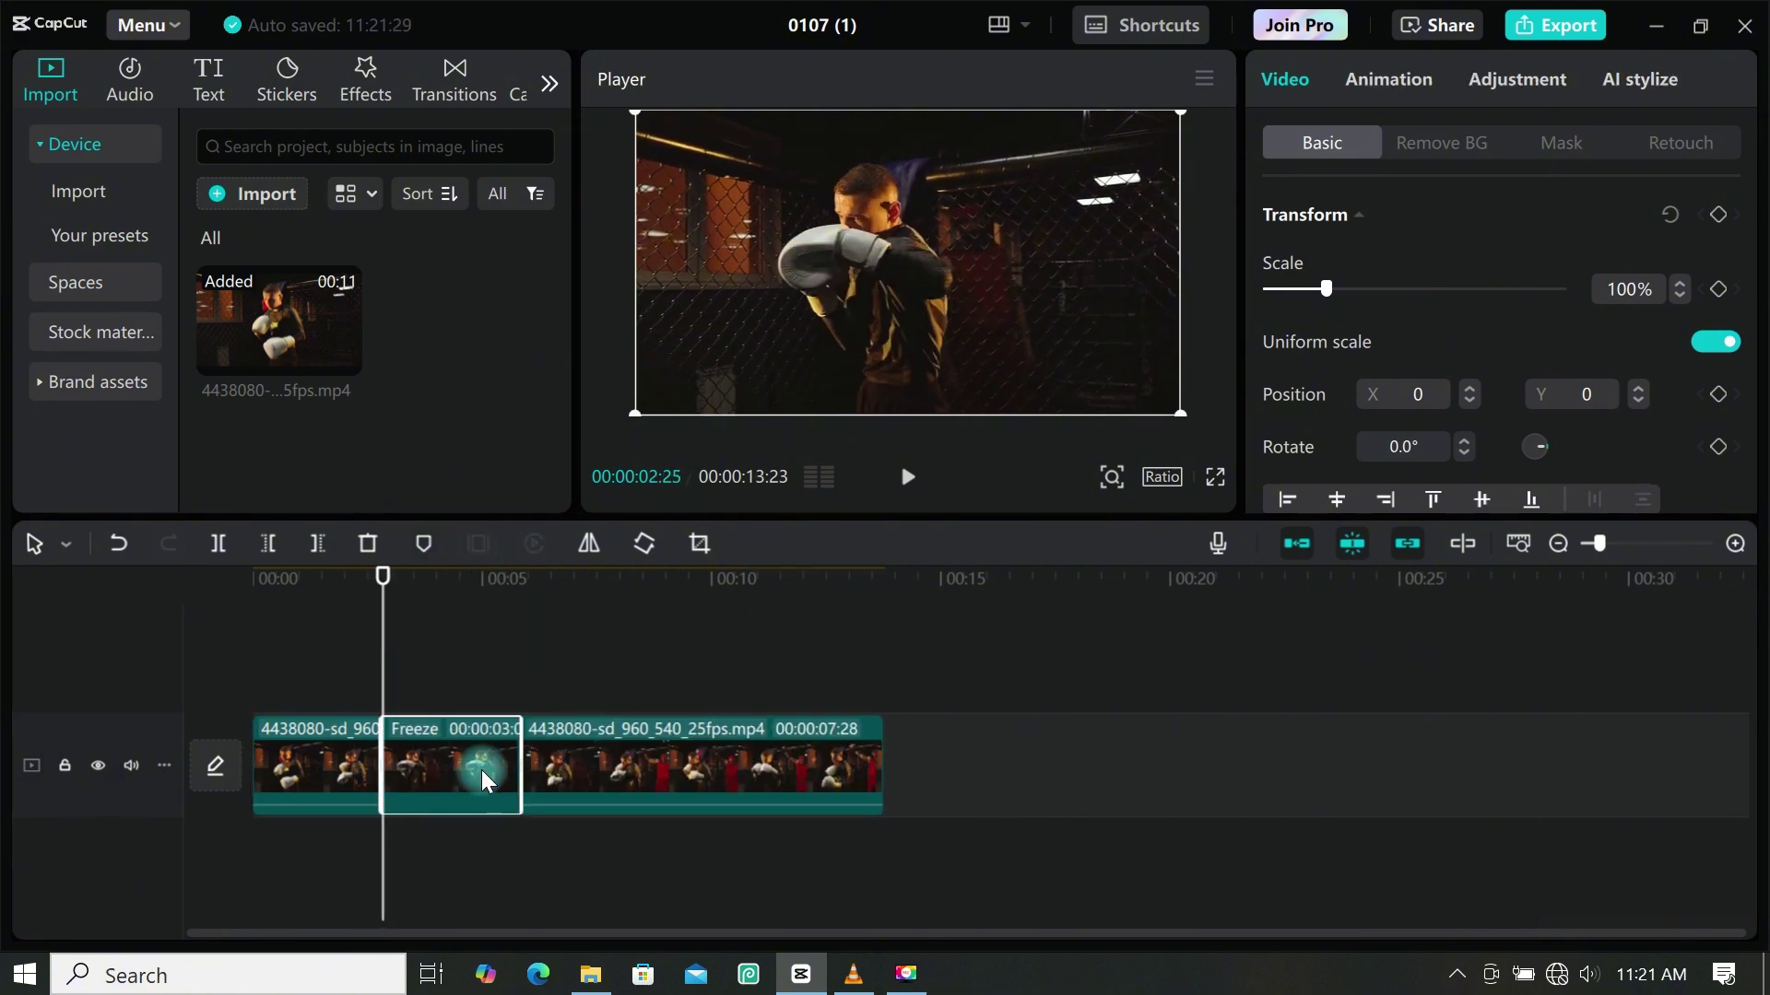
Duplicate the freeze clip onto the track above and extend both freeze clips to 00:00:04:15
left_click_drag(472, 752, 487, 695)
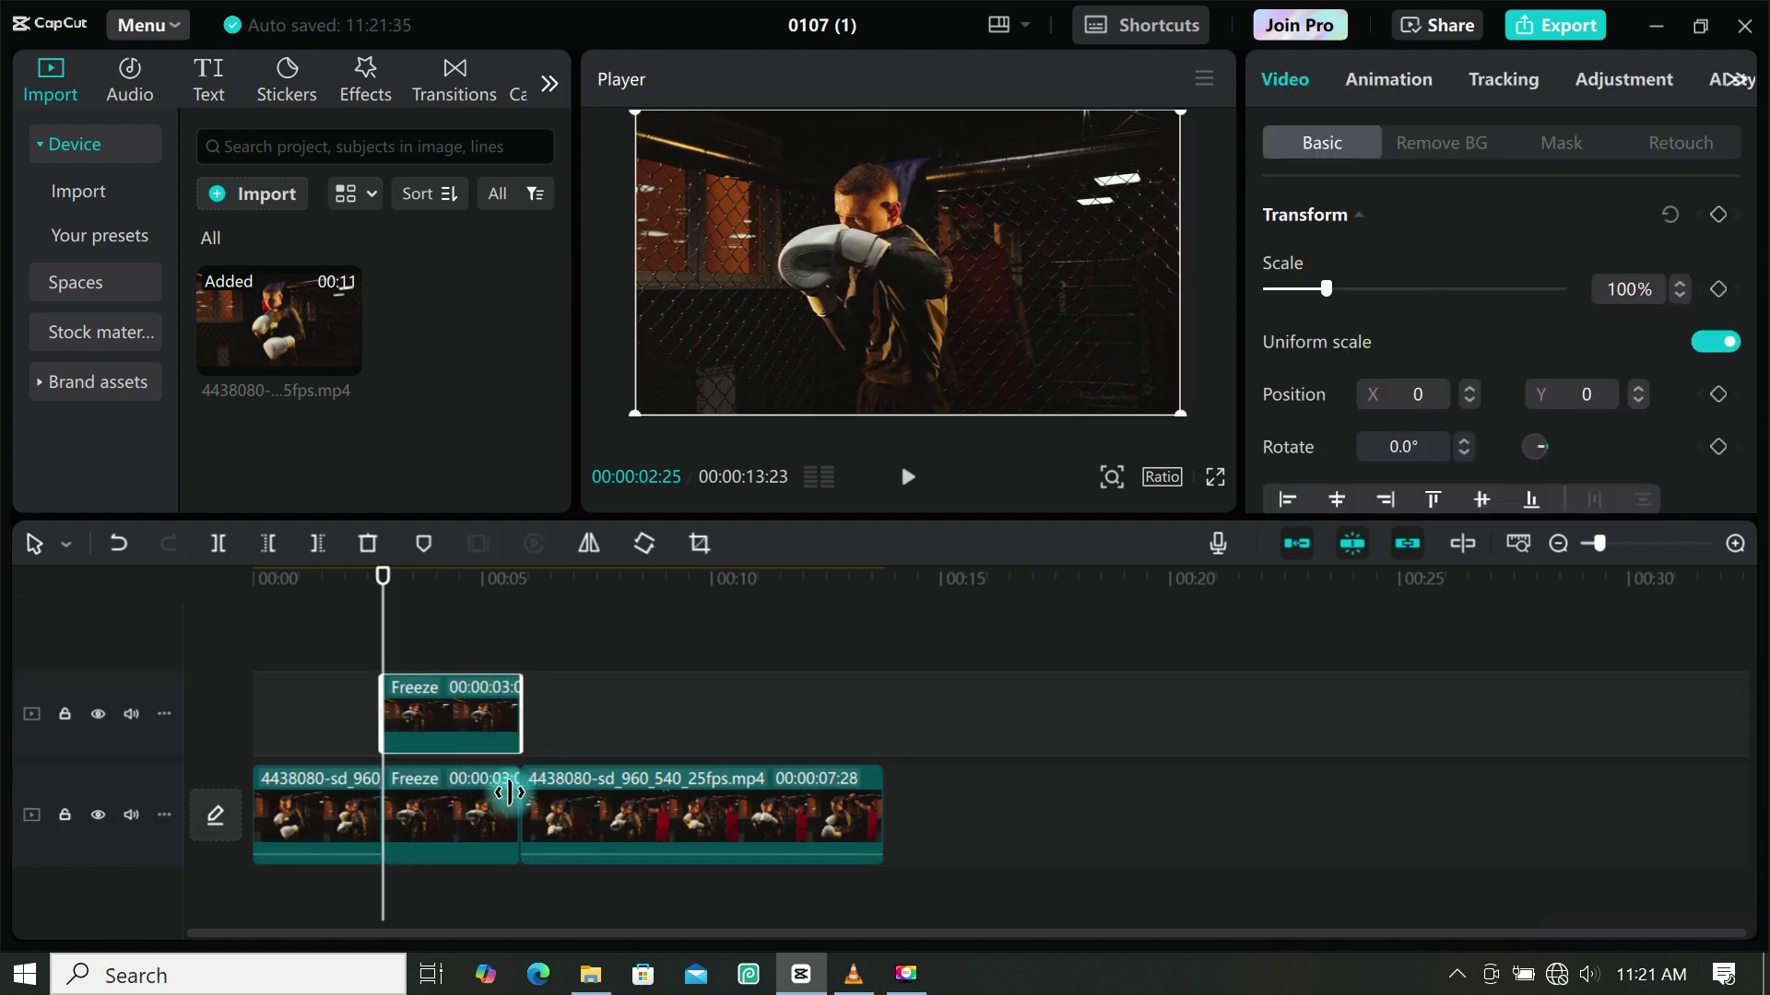
left_click_drag(515, 795, 588, 794)
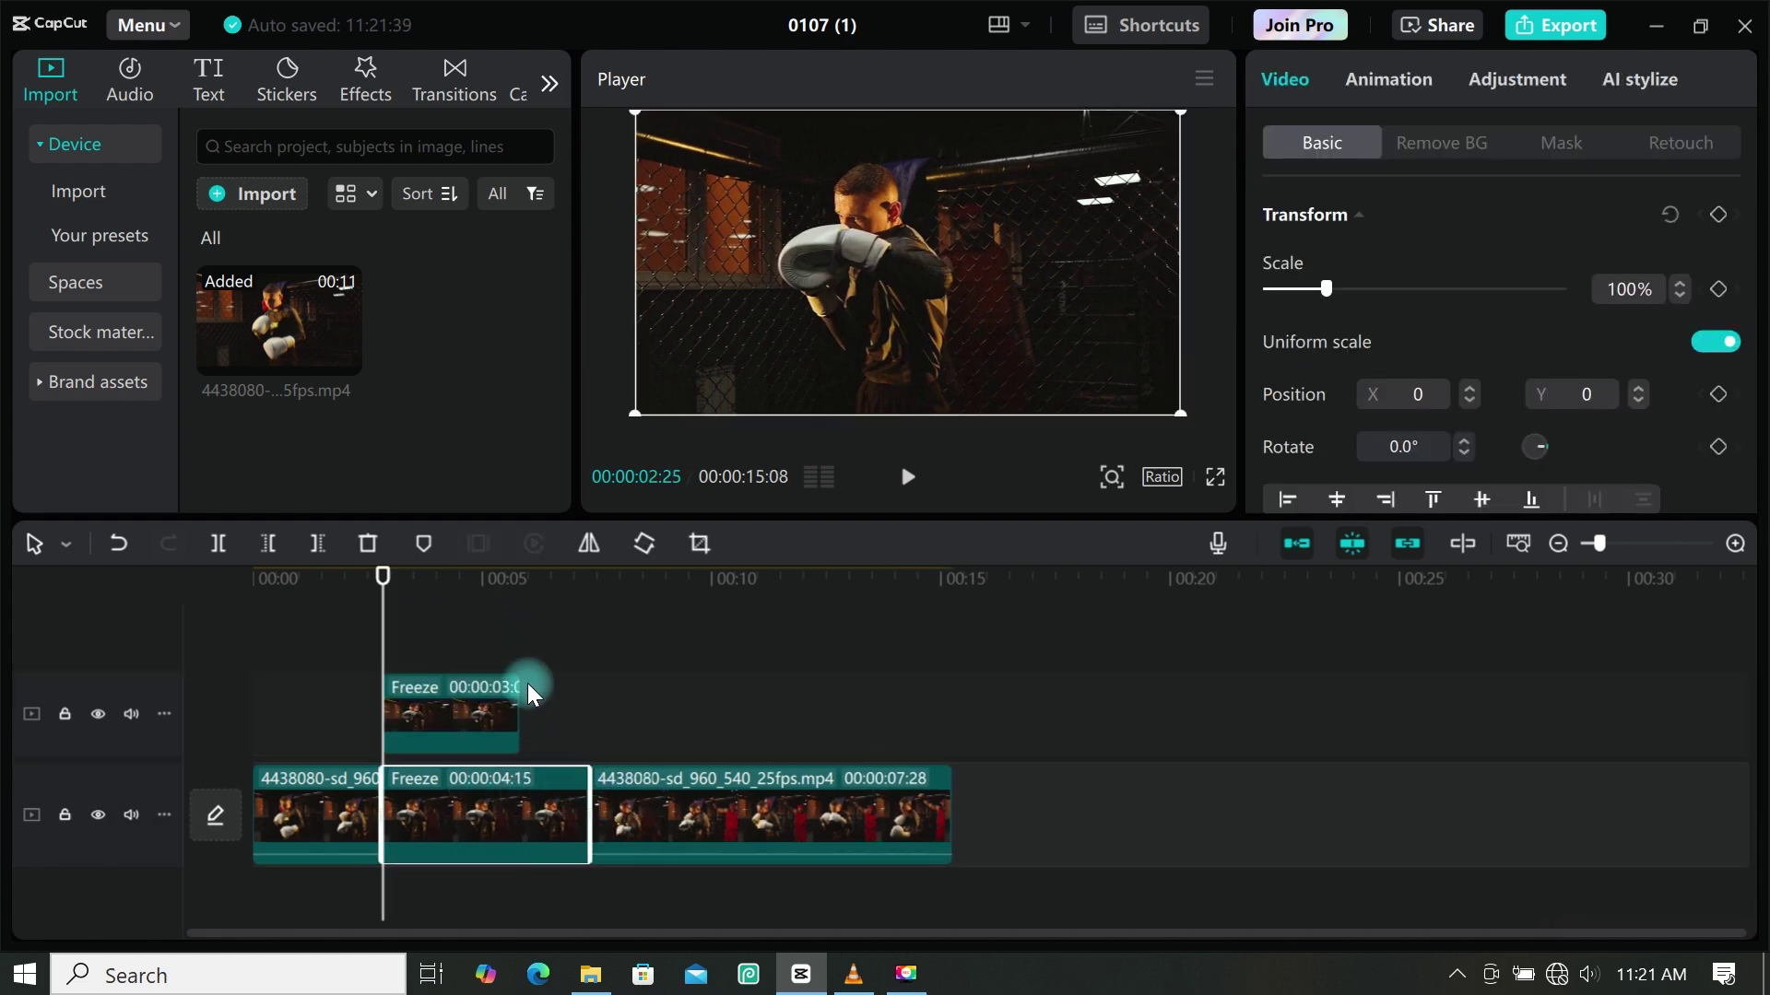
left_click_drag(519, 695, 588, 708)
mouse_move(381, 650)
left_mouse_down()
mouse_move(384, 592)
mouse_move(439, 612)
mouse_move(387, 616)
left_mouse_up()
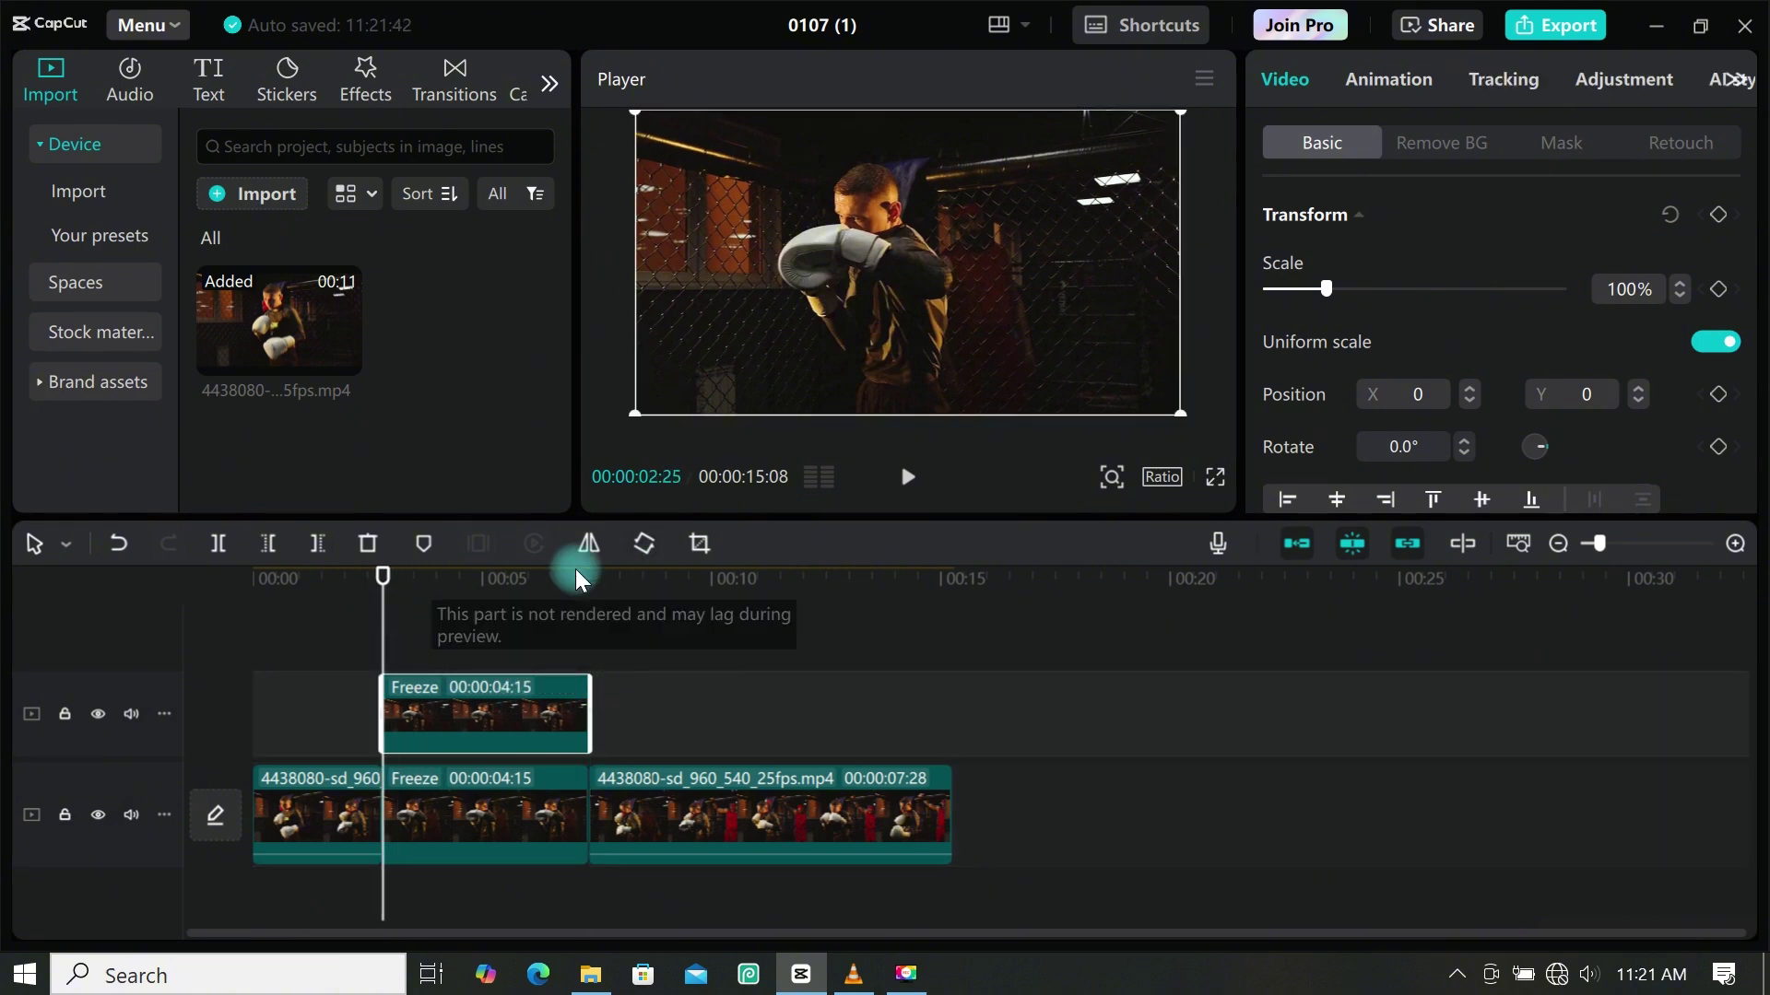
Apply automatic background removal to the upper freeze clip and check the cutout by briefly hiding the main track
left_click(1441, 142)
left_click(1272, 215)
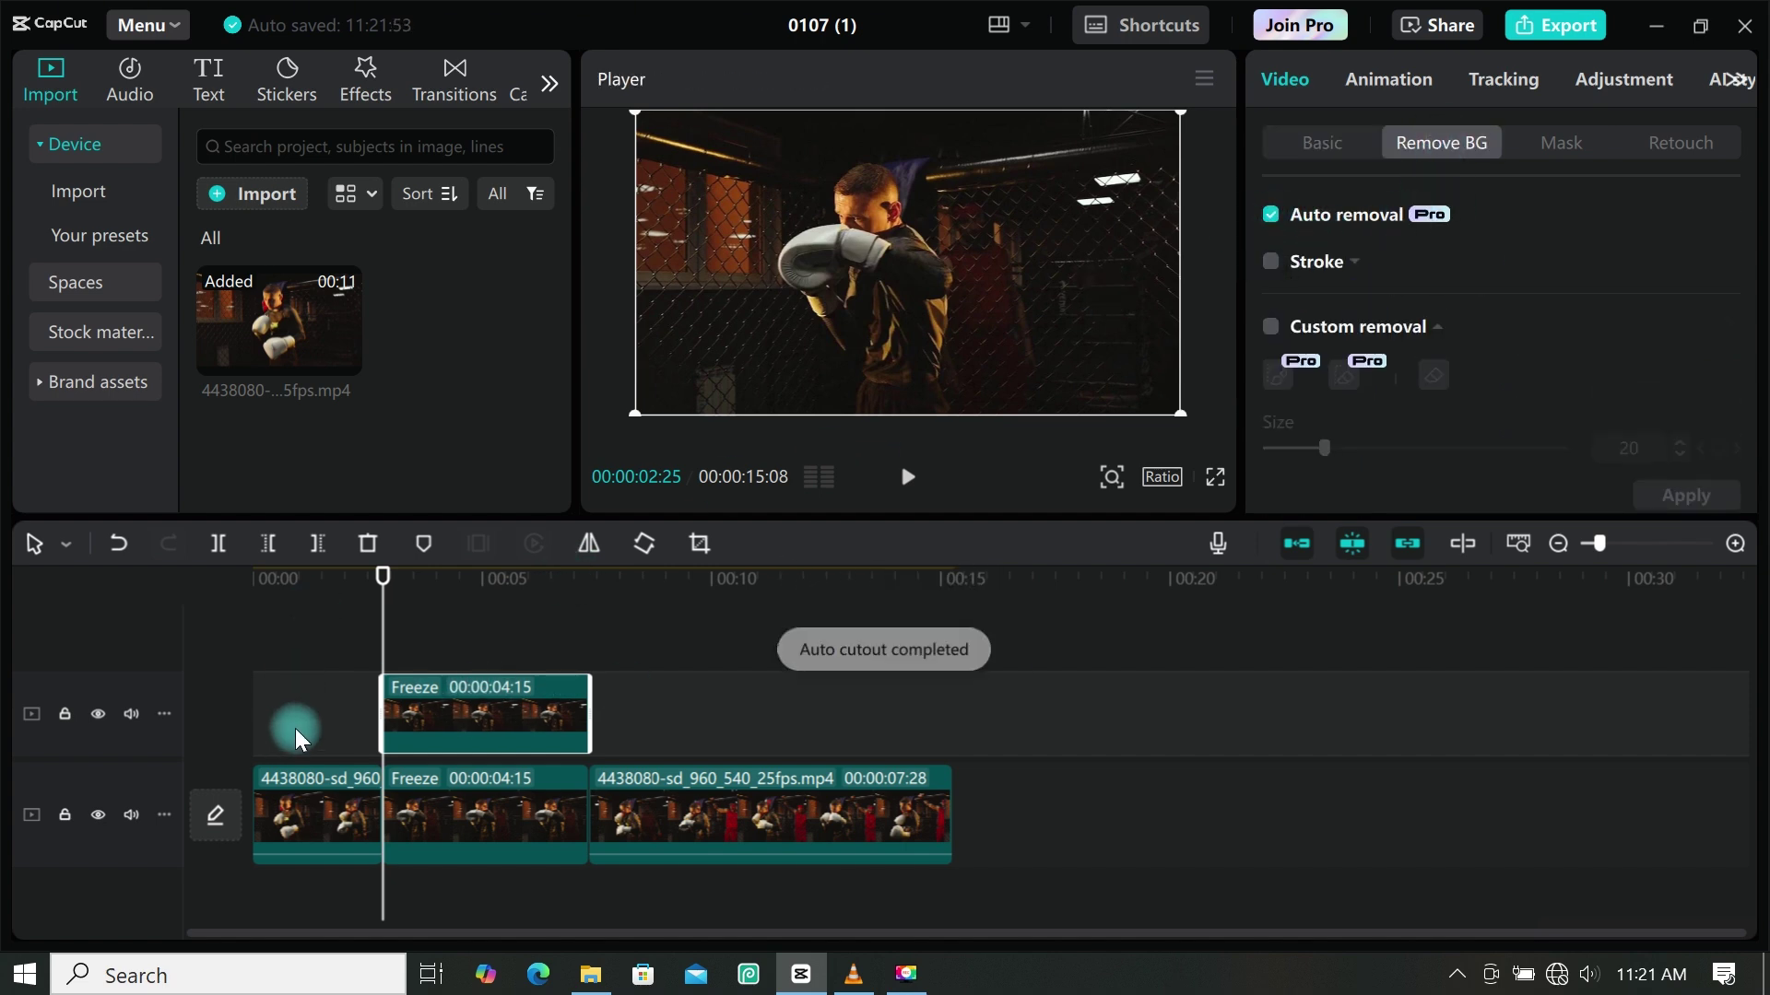
left_click(100, 814)
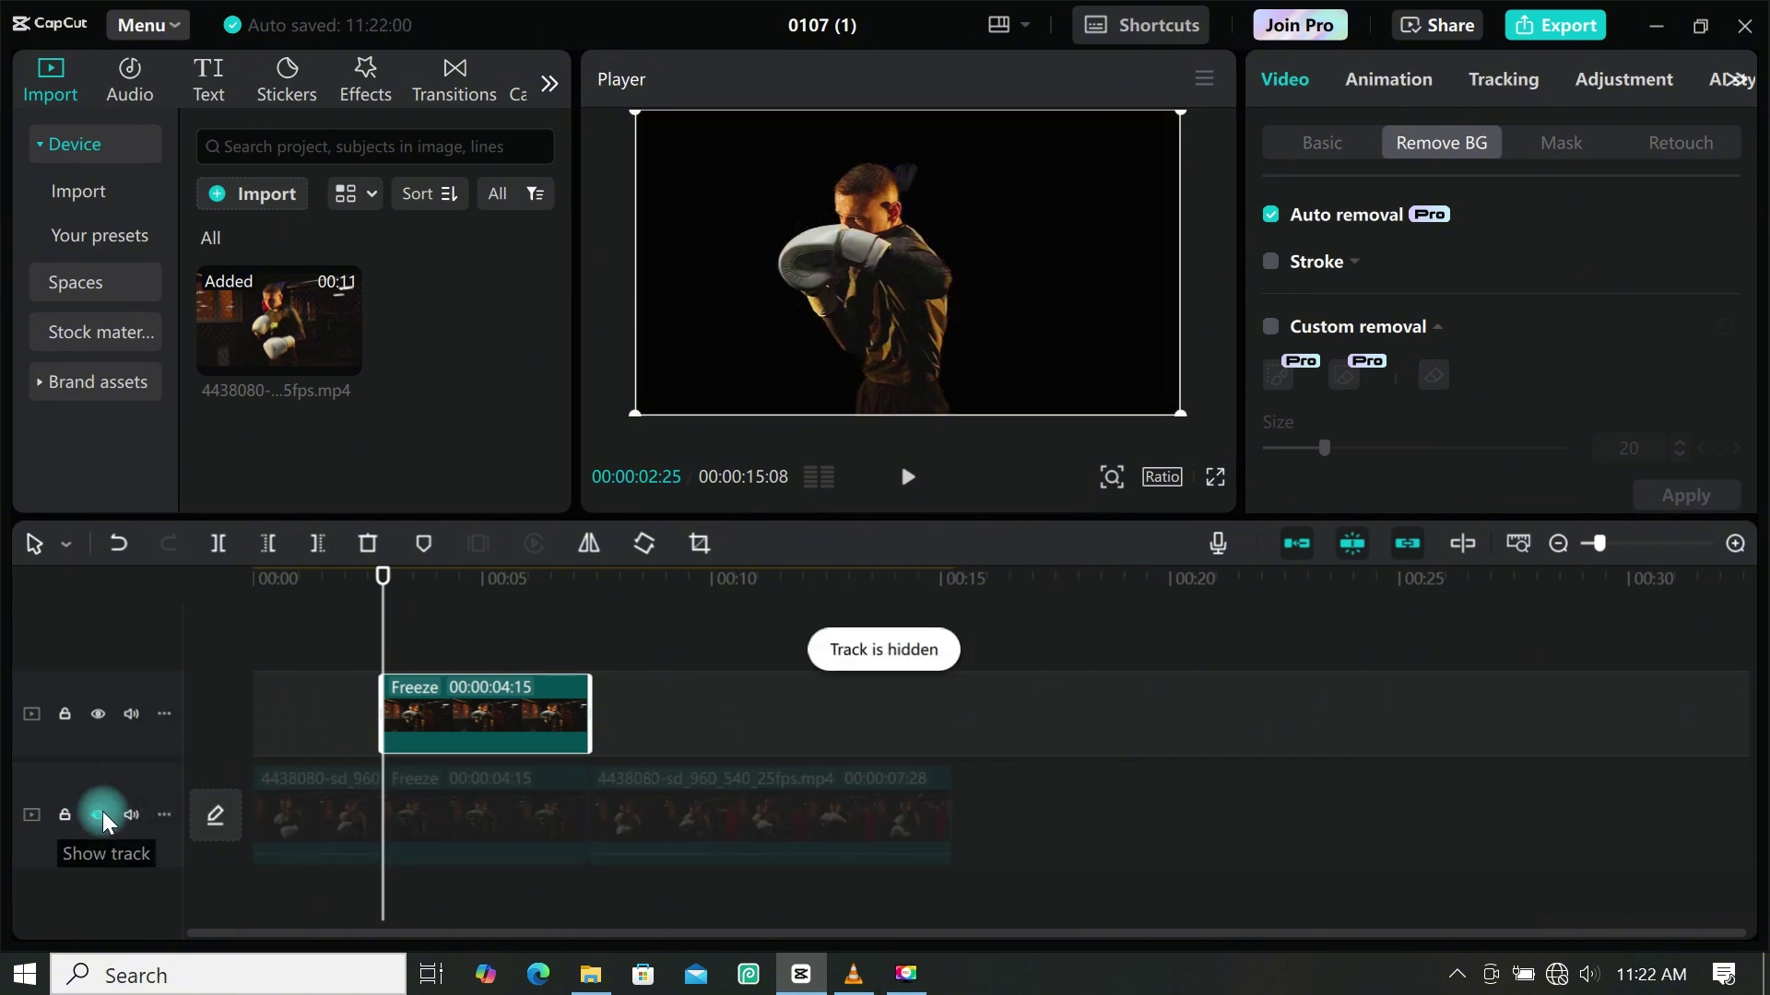
left_click(100, 814)
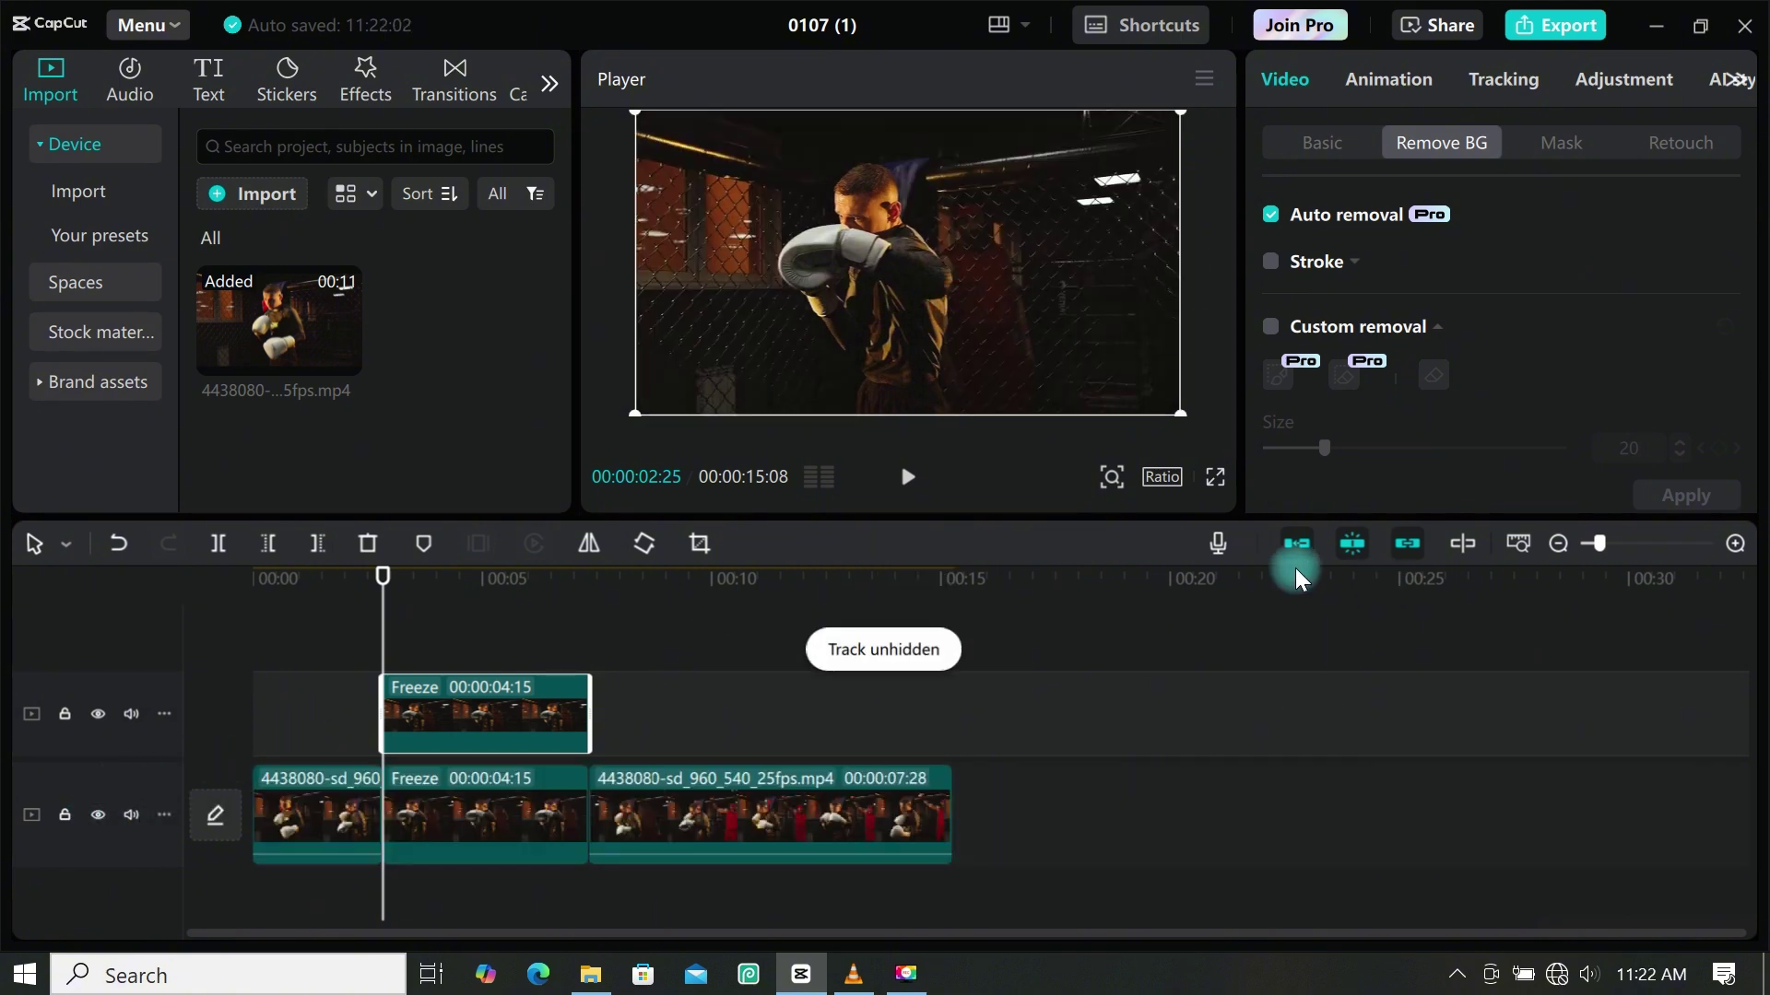
With the main track temporarily hidden, use custom removal to erase the leftover area beside the boxer's head and apply the cutout
left_click(98, 814)
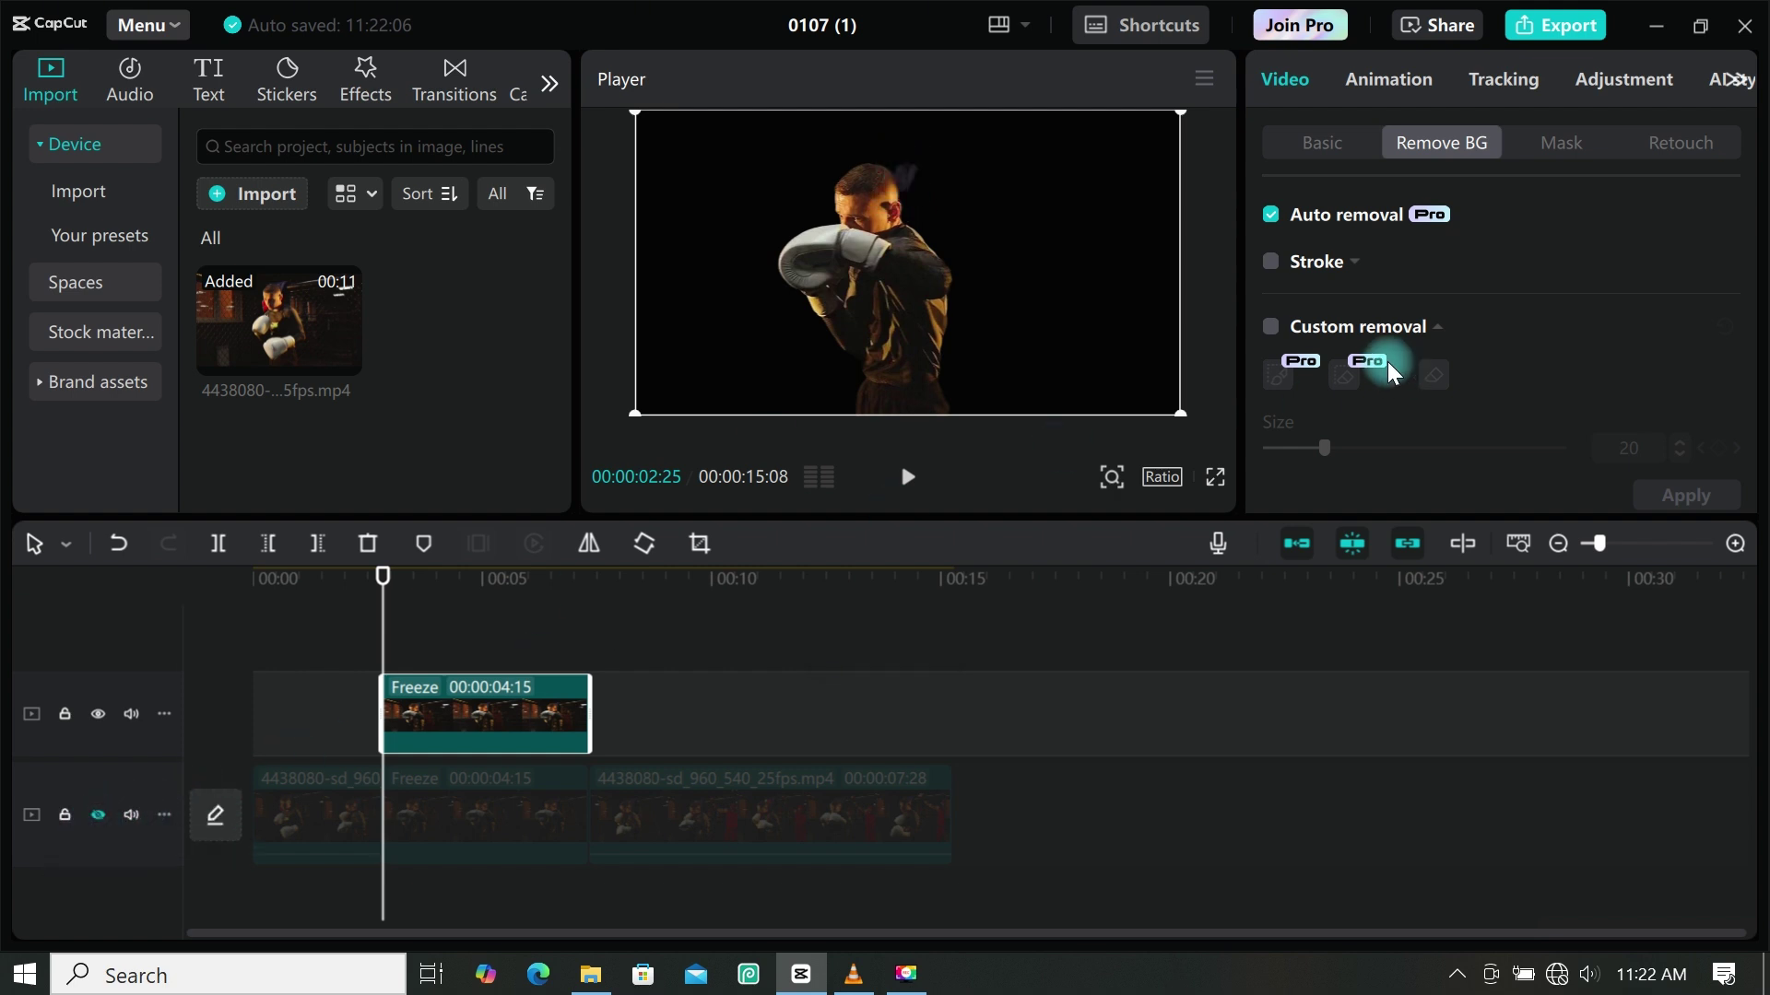
left_click(1269, 328)
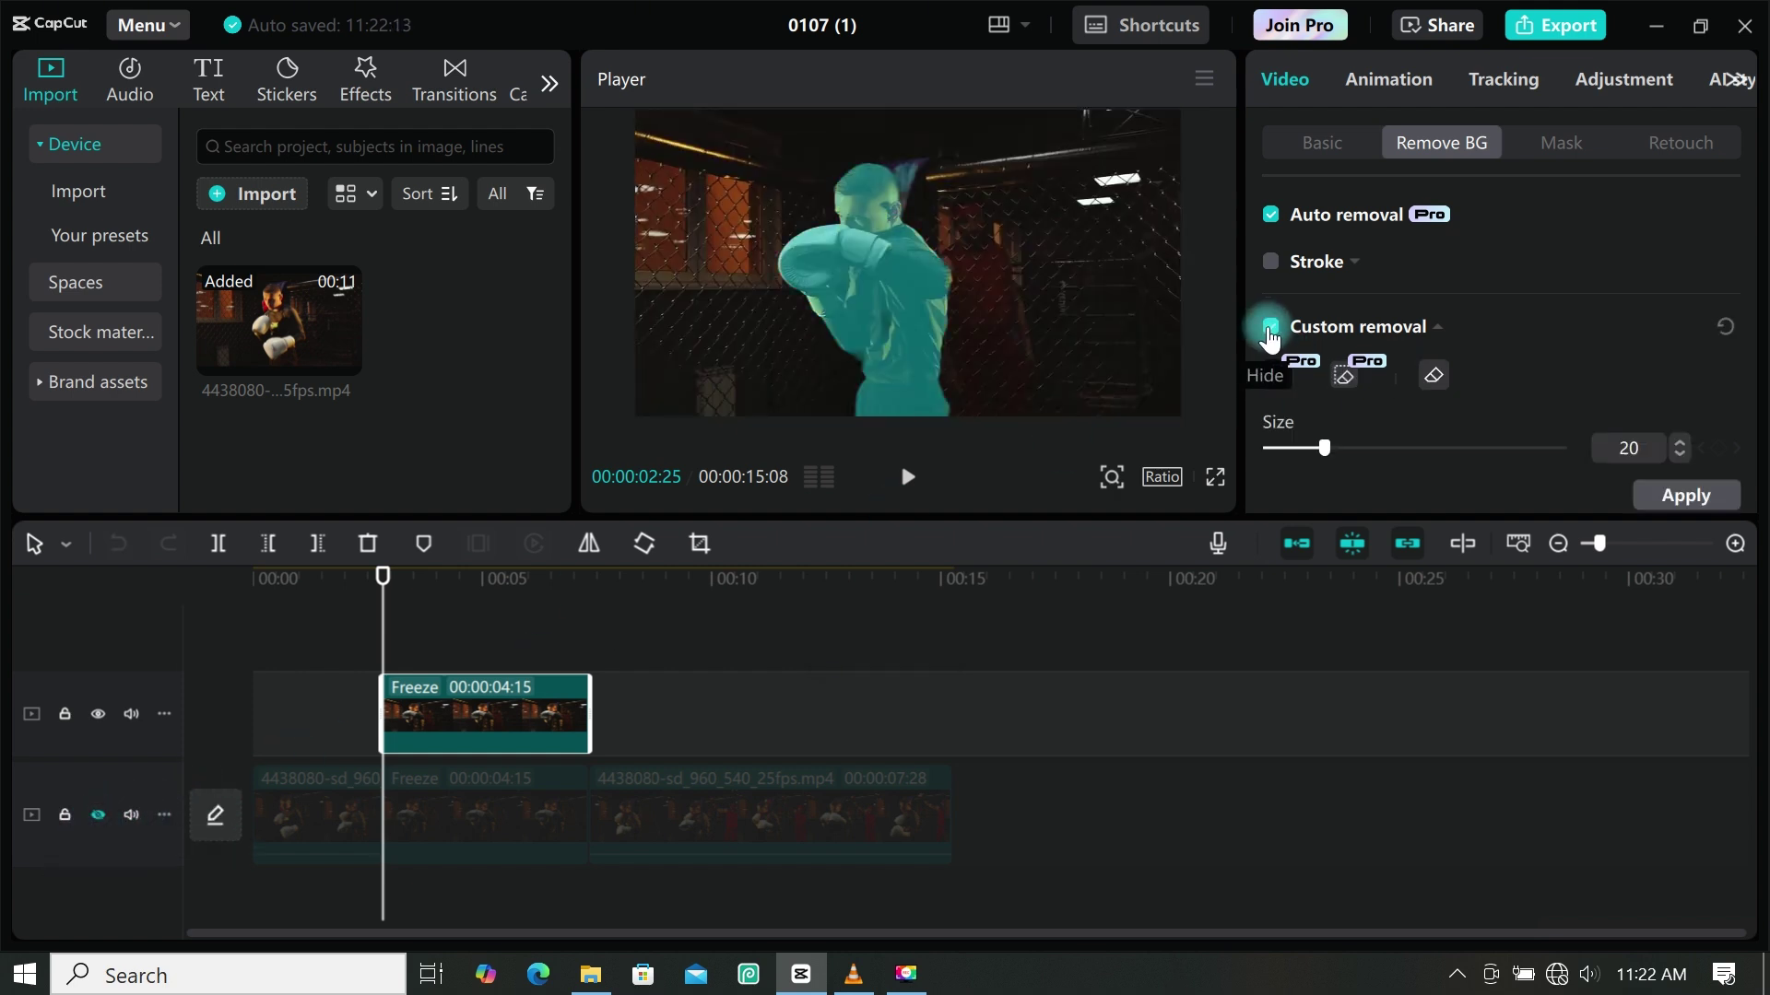
left_click(1341, 380)
left_click_drag(927, 152, 917, 194)
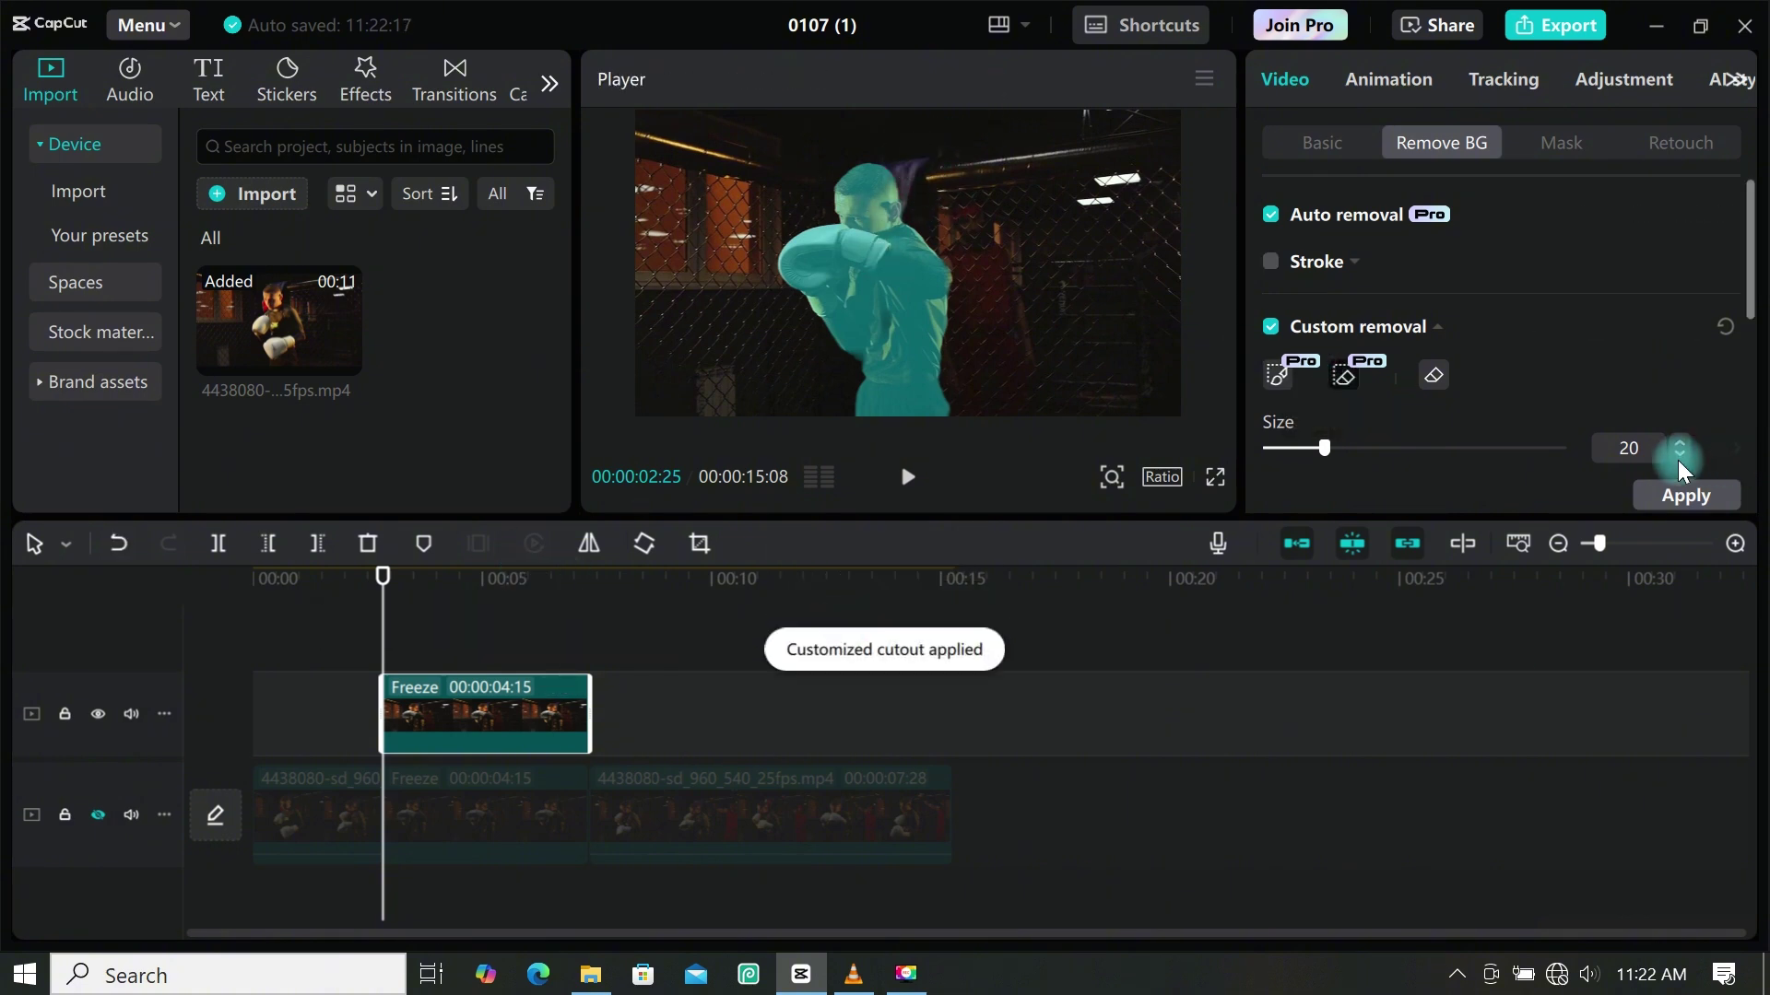
left_click(1681, 497)
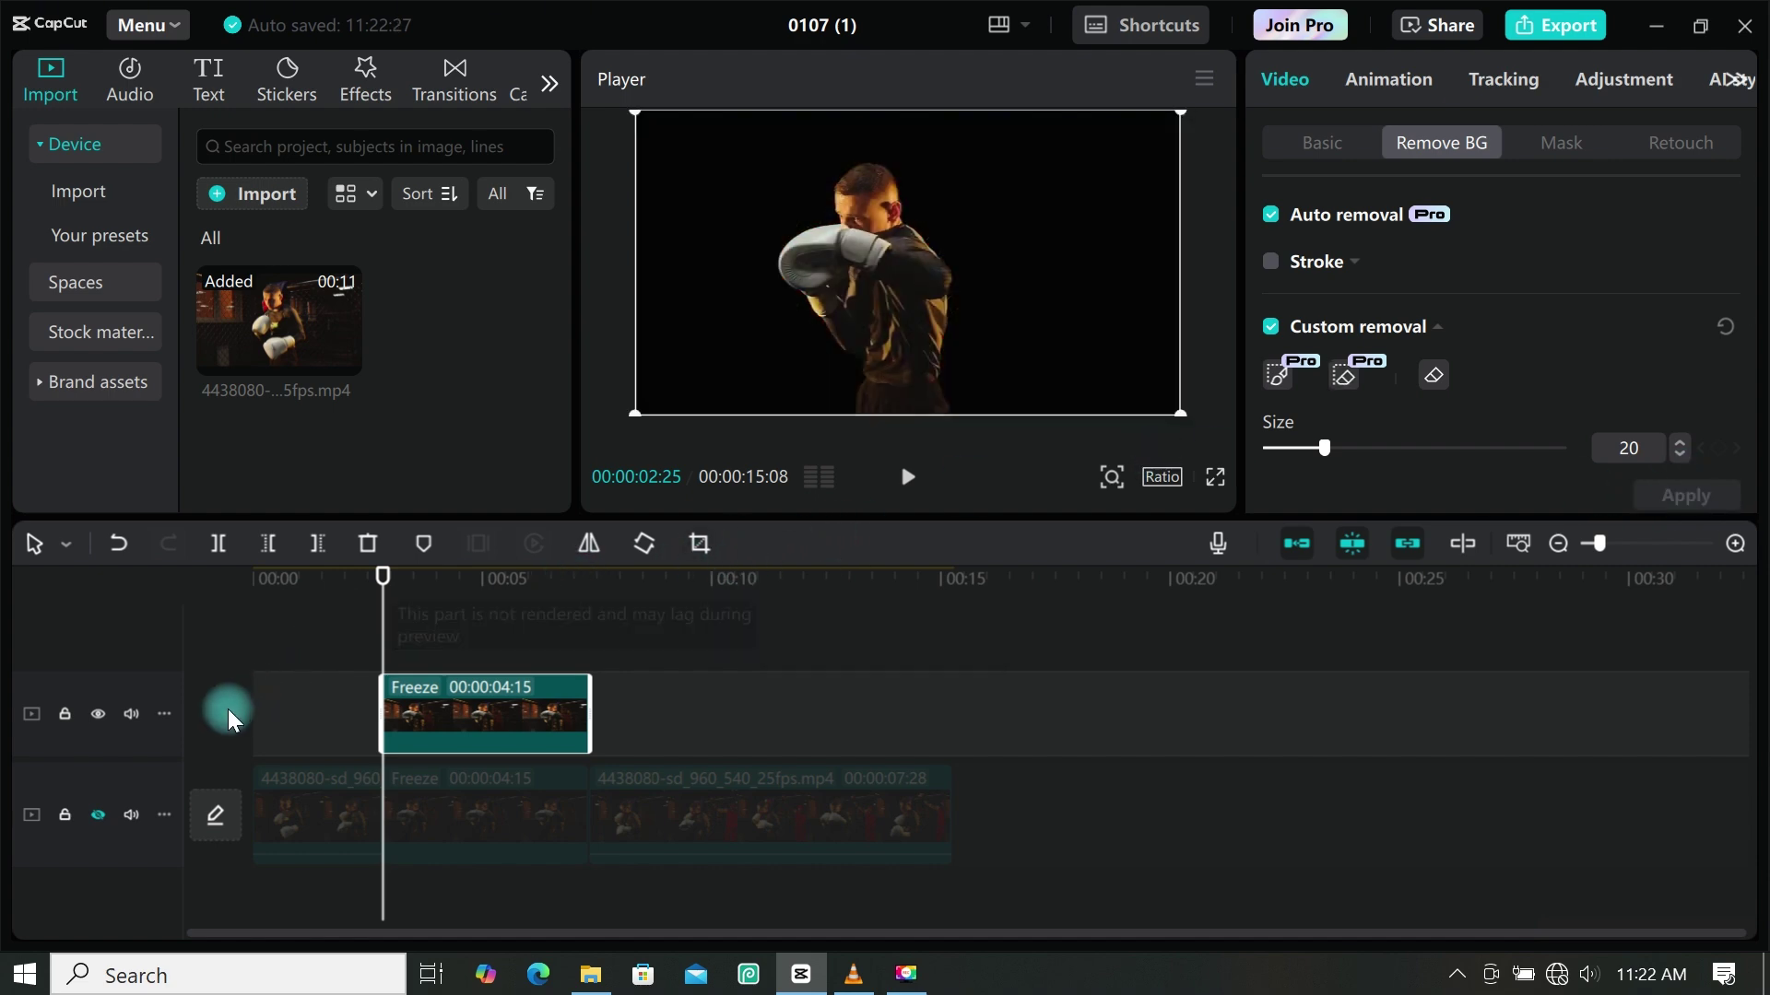
left_click(96, 814)
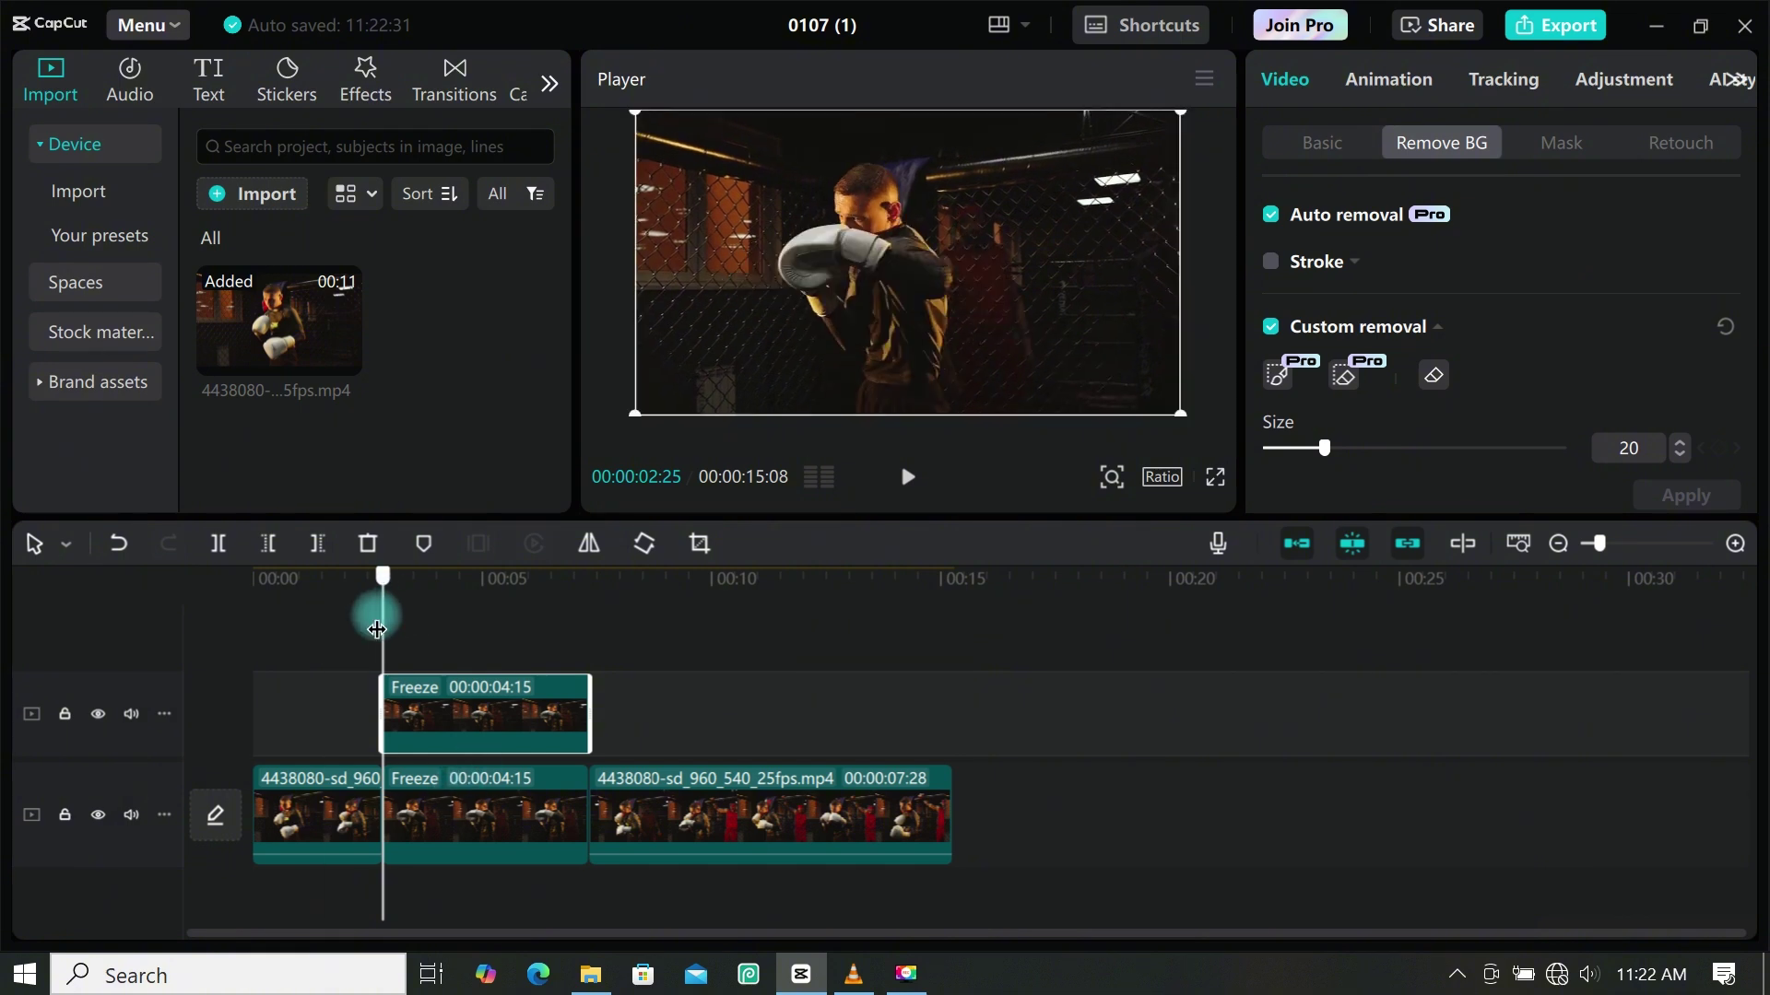
Delete the video clip after the freeze frame and fit the remaining clips to the timeline view
left_click(825, 800)
key("Delete")
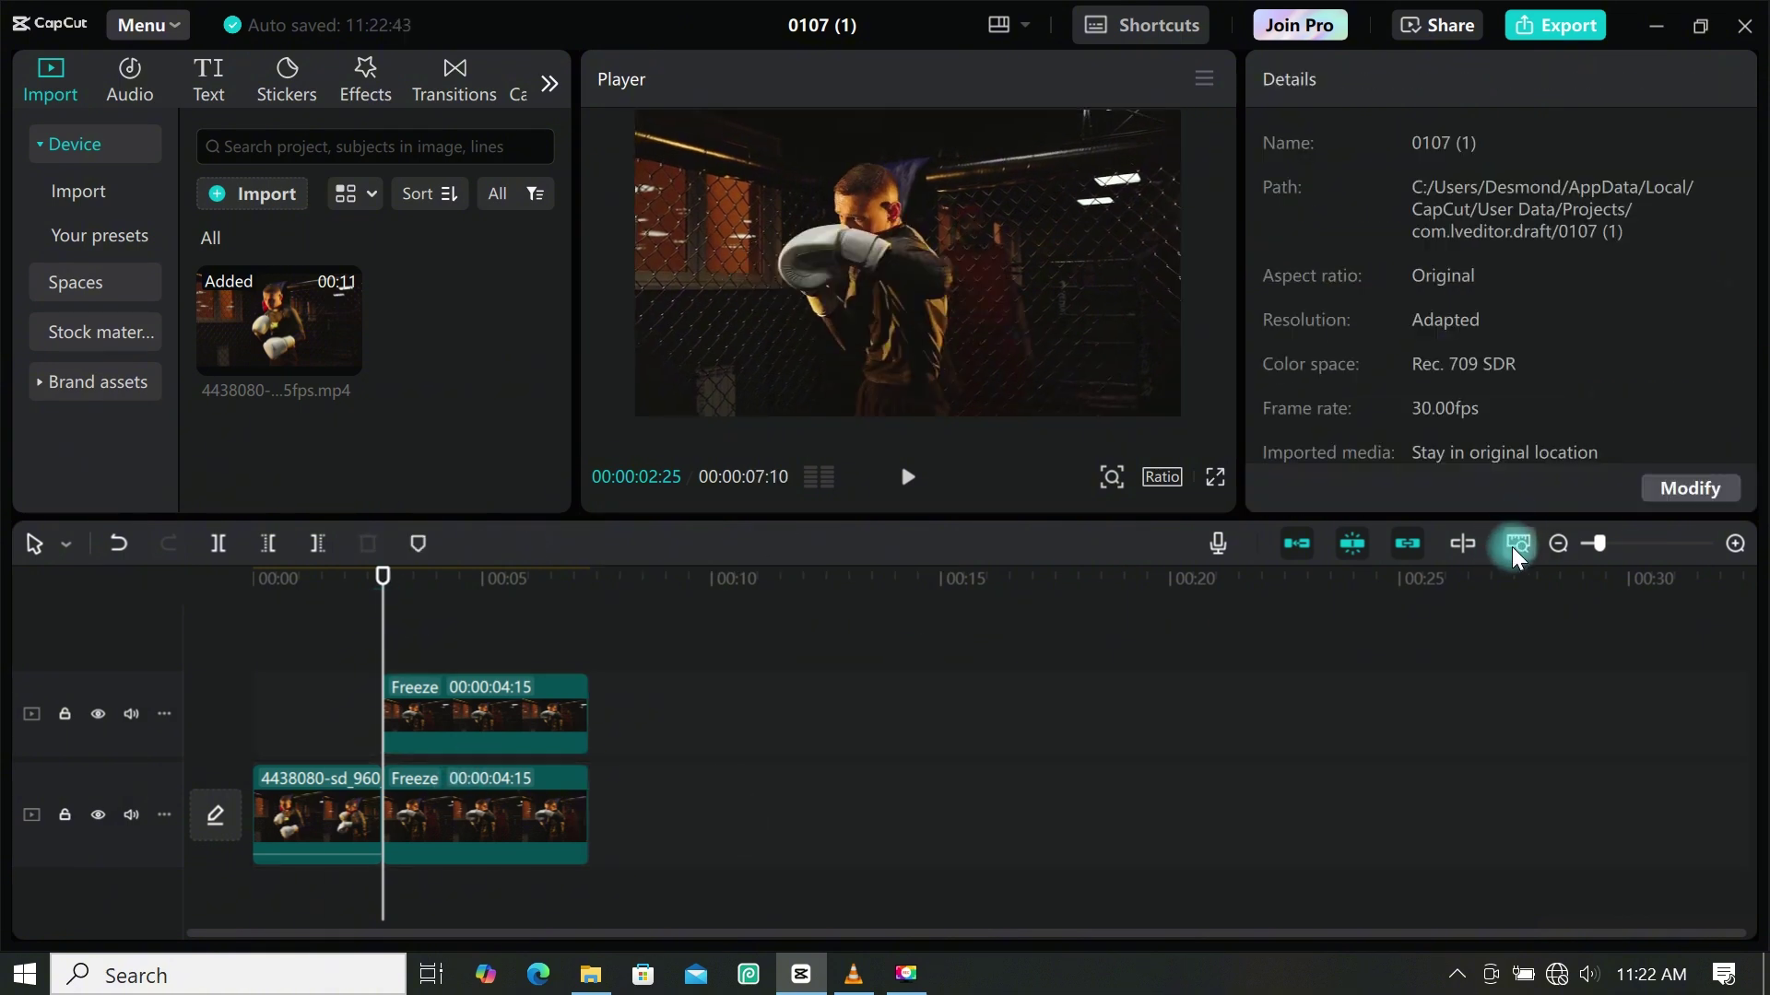
left_click(1516, 544)
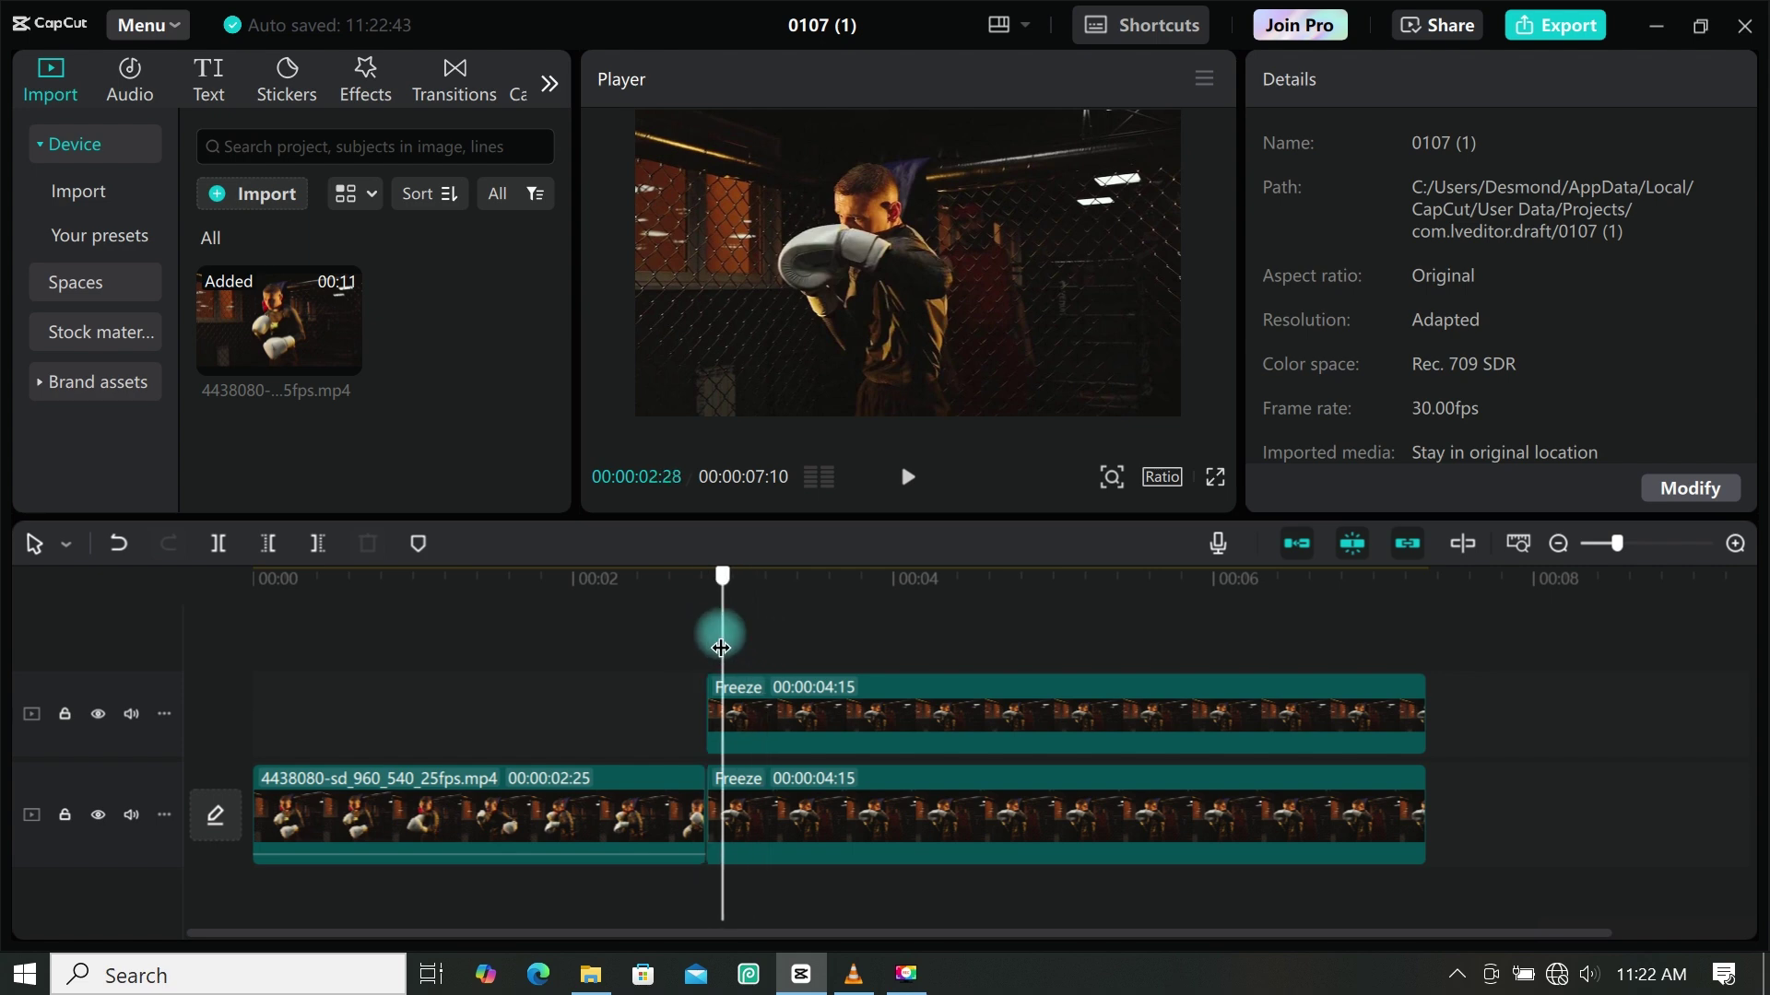
Add scale and position keyframes at the start of the upper freeze clip, at 00:00:02:25
left_click(741, 689)
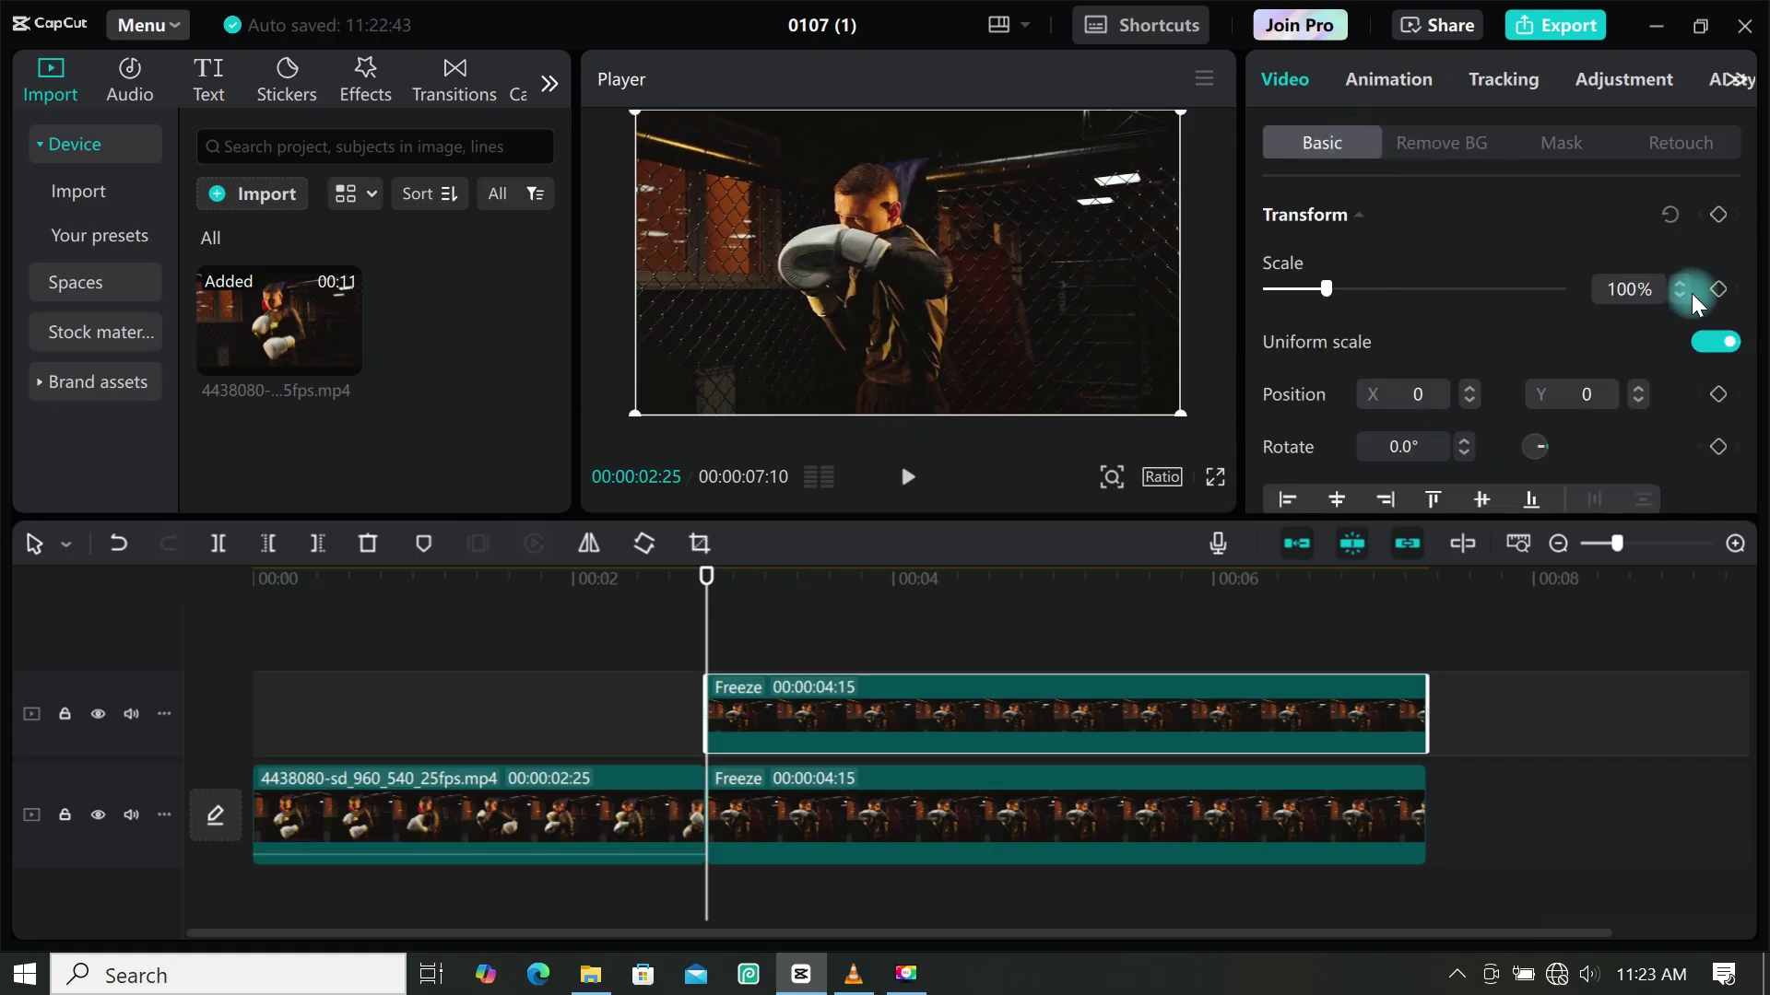
left_click(1717, 290)
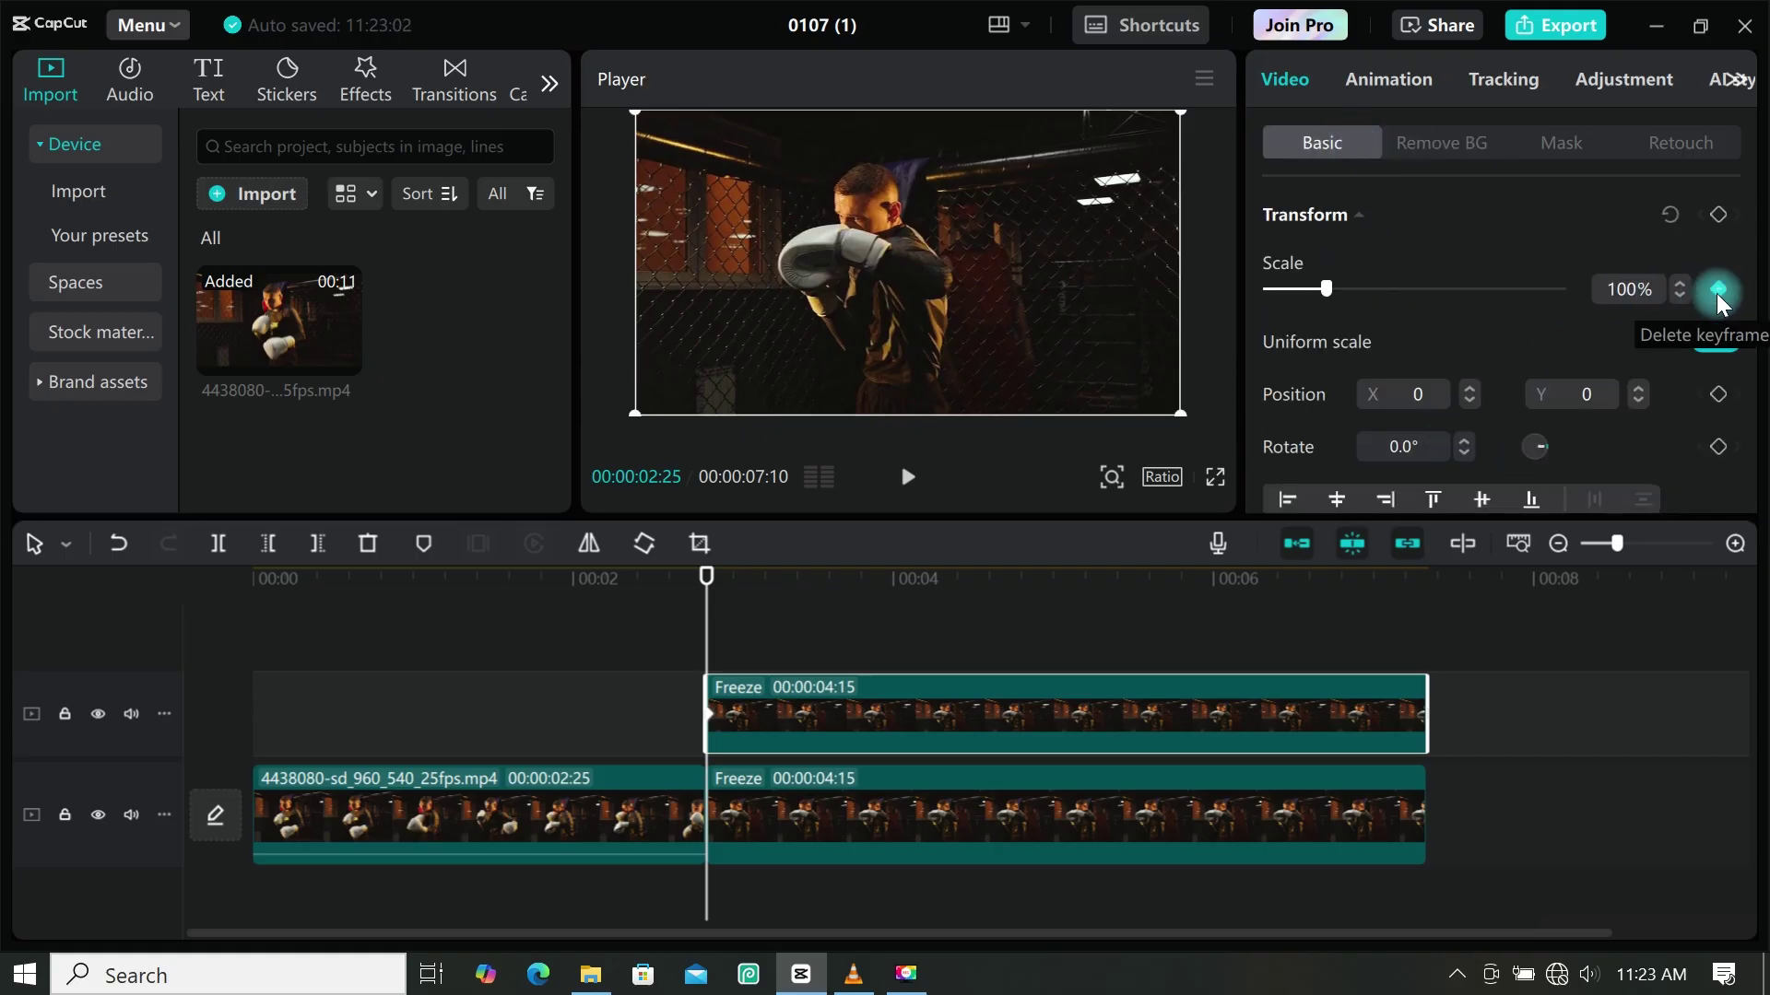
left_click(1716, 396)
left_click(831, 627)
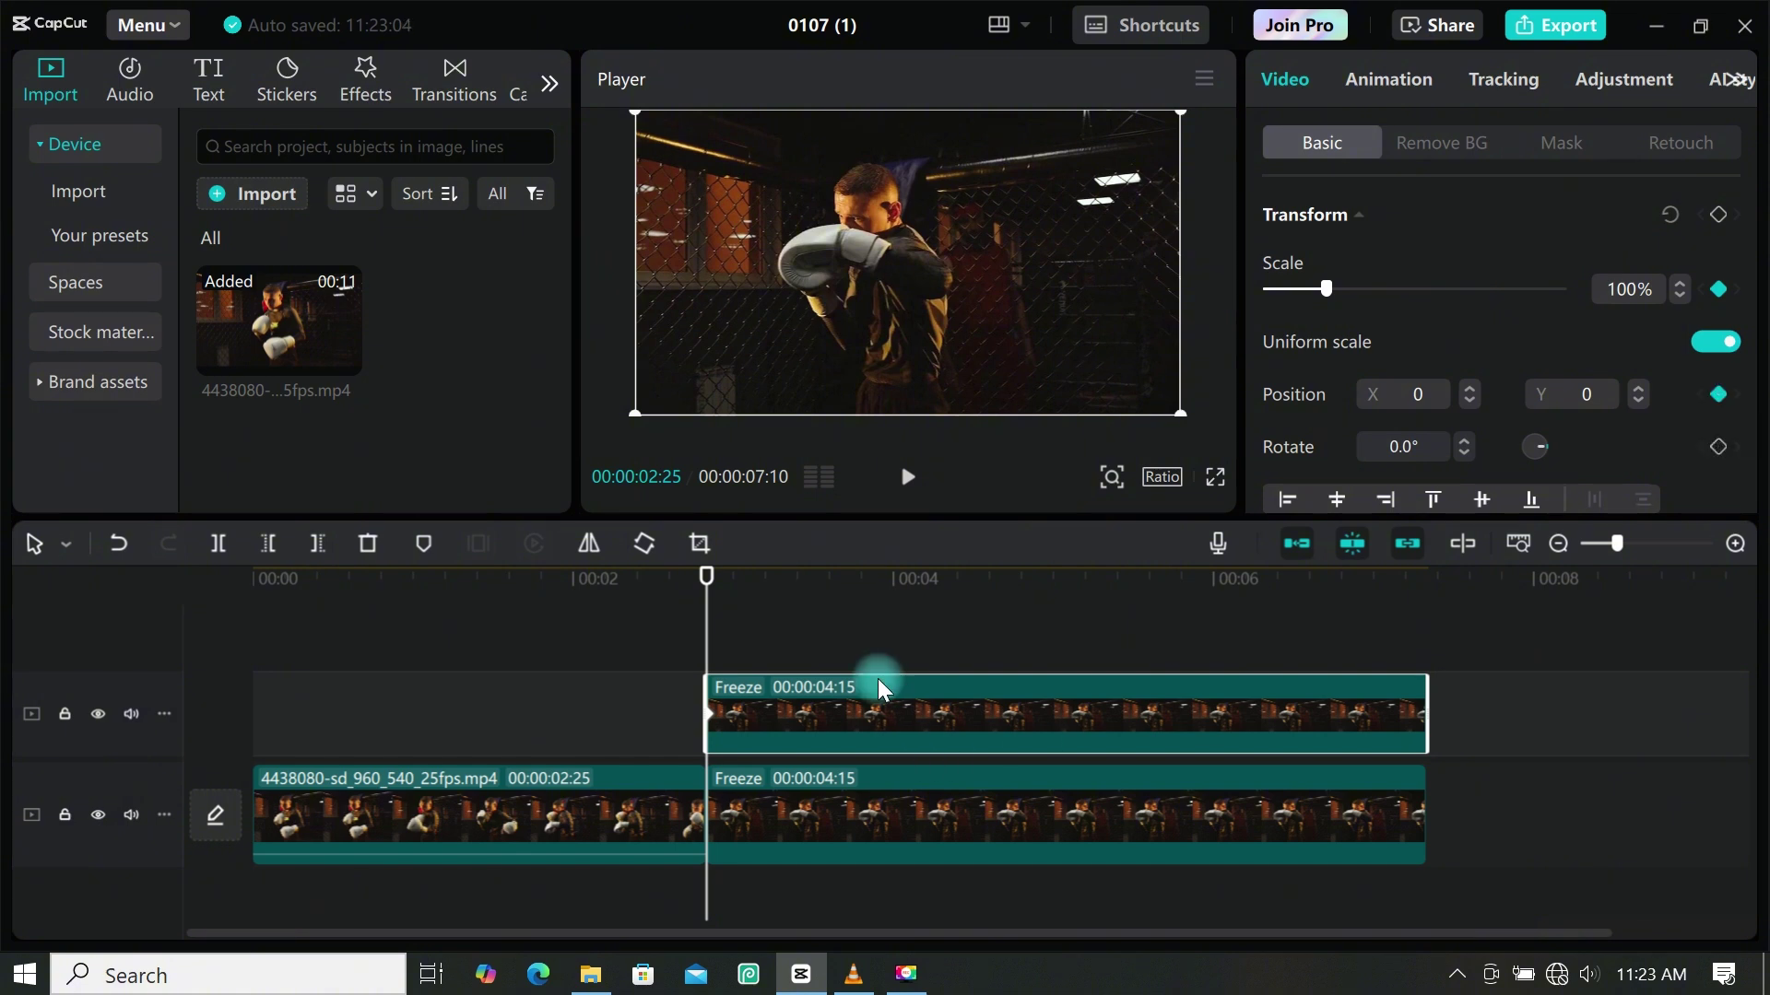
At 00:00:03:02, enlarge the upper freeze clip to 126% and shift its X position to 63
left_click_drag(710, 613, 745, 613)
left_click_drag(1178, 114, 1291, 80)
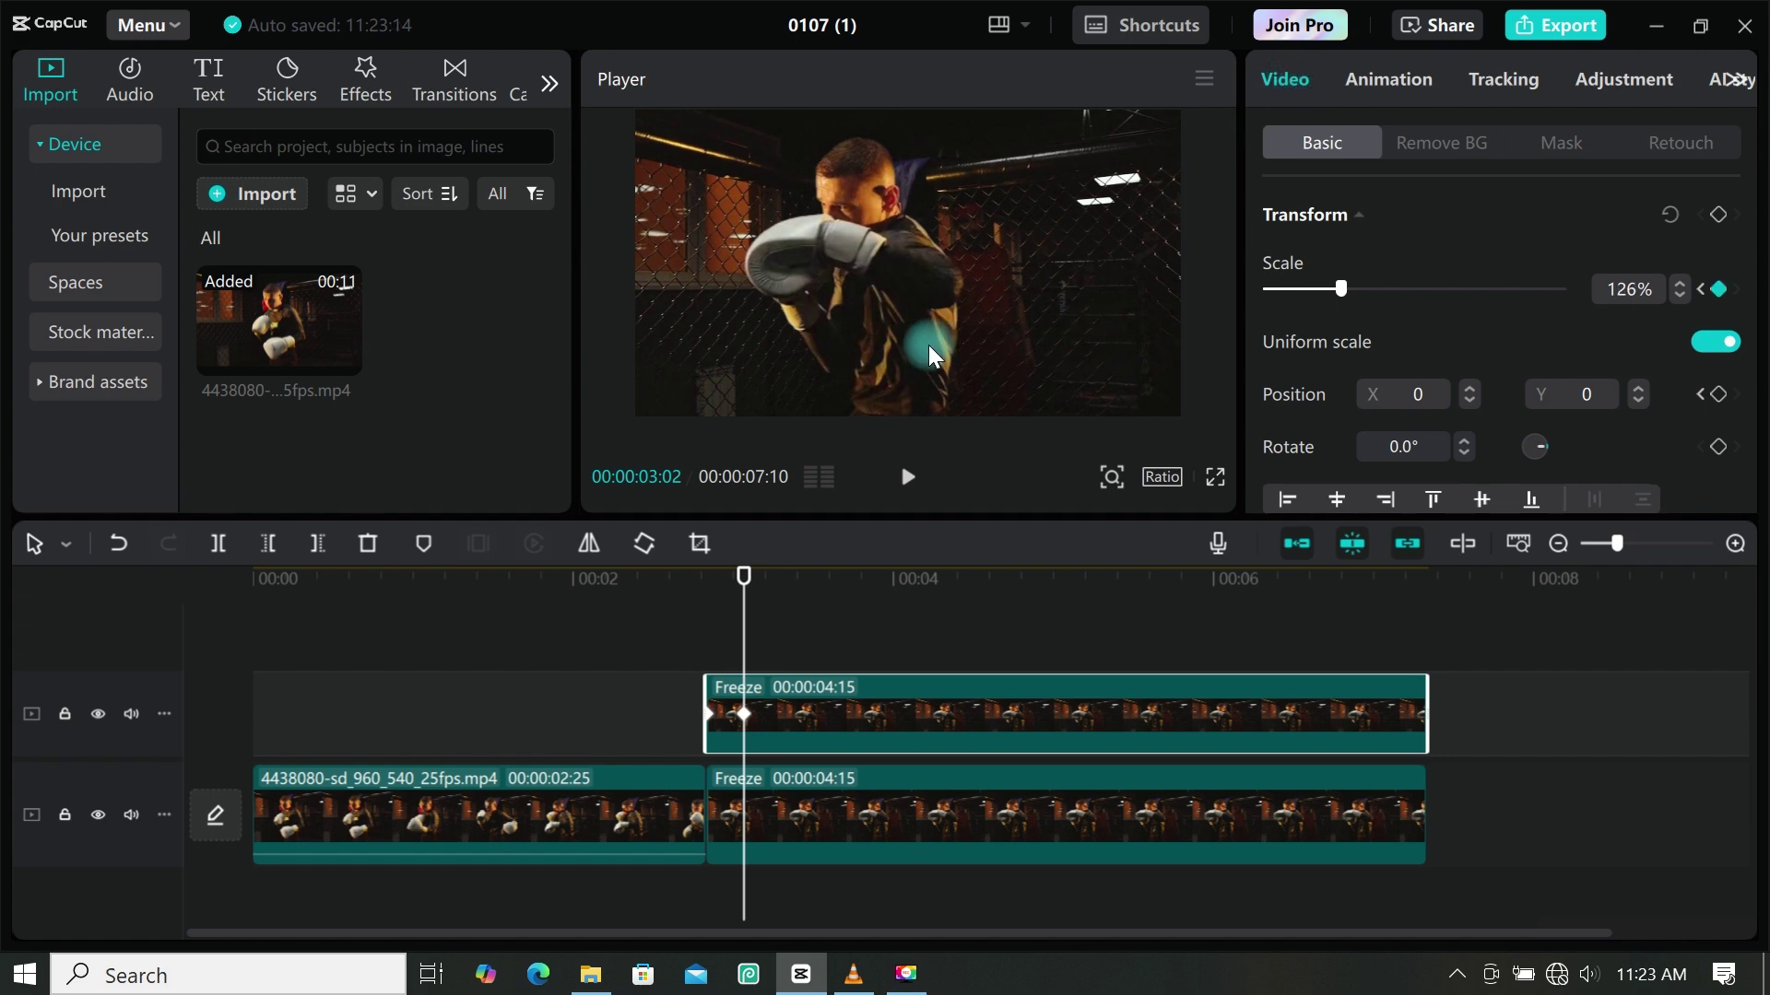
mouse_move(927, 345)
left_mouse_down()
mouse_move(916, 326)
mouse_move(950, 351)
left_mouse_up()
Move the upper freeze clip's second keyframe earlier, to about 00:00:02:28, and preview the animation
left_click(739, 616)
left_click_drag(738, 616, 721, 715)
left_click(743, 716)
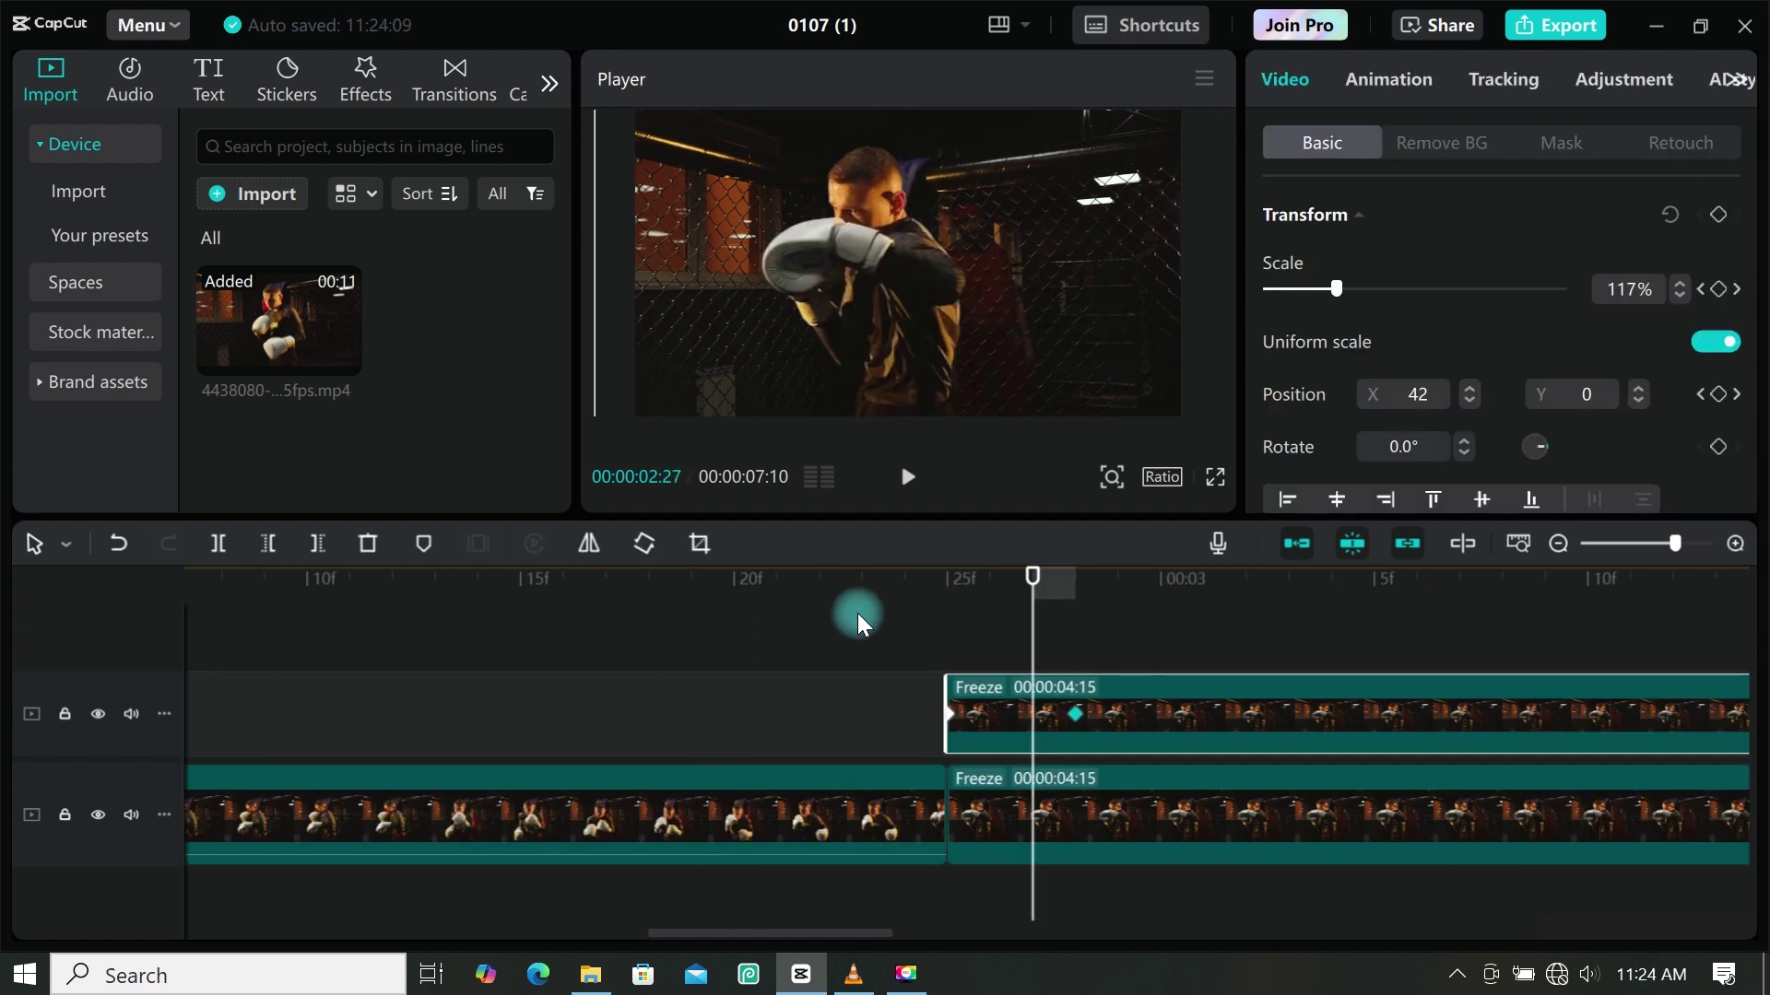
left_click(857, 627)
key("space")
left_click(1031, 633)
left_click(1073, 700)
Add a third zoom keyframe with the scale at 151% and move it to about 4.5 seconds
left_click_drag(1073, 645, 1314, 667)
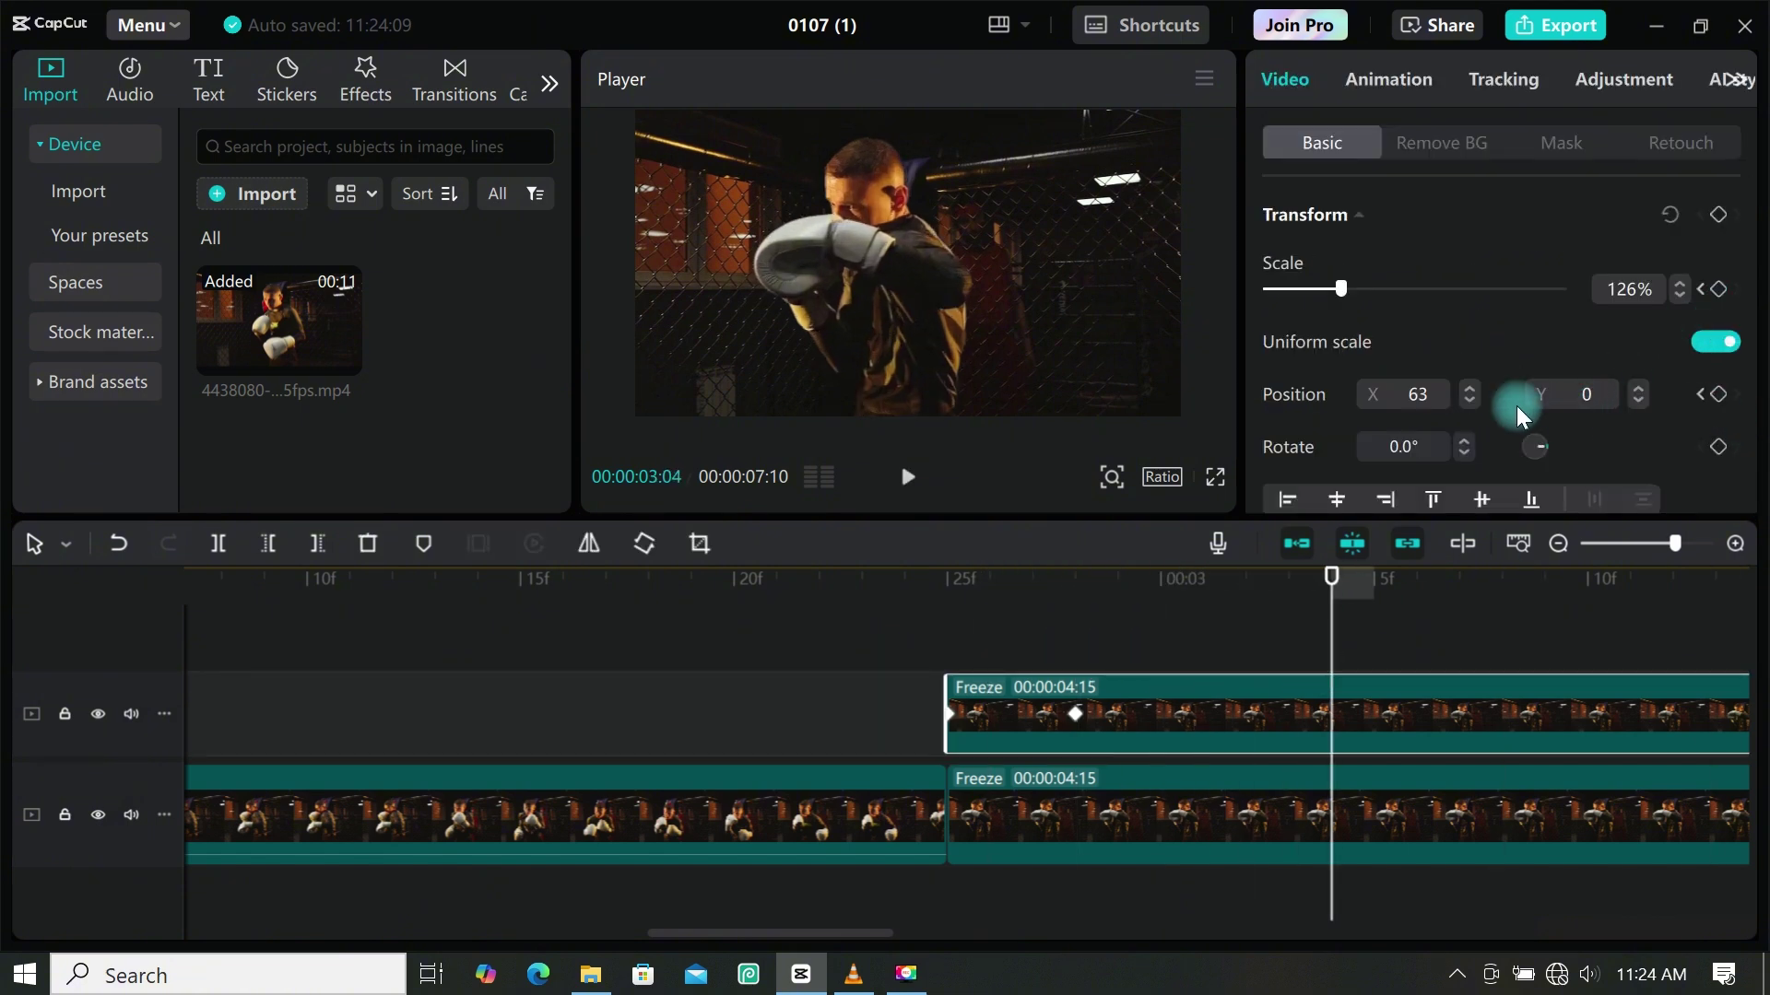
left_click_drag(1338, 313, 1353, 288)
left_click_drag(1249, 590, 948, 593)
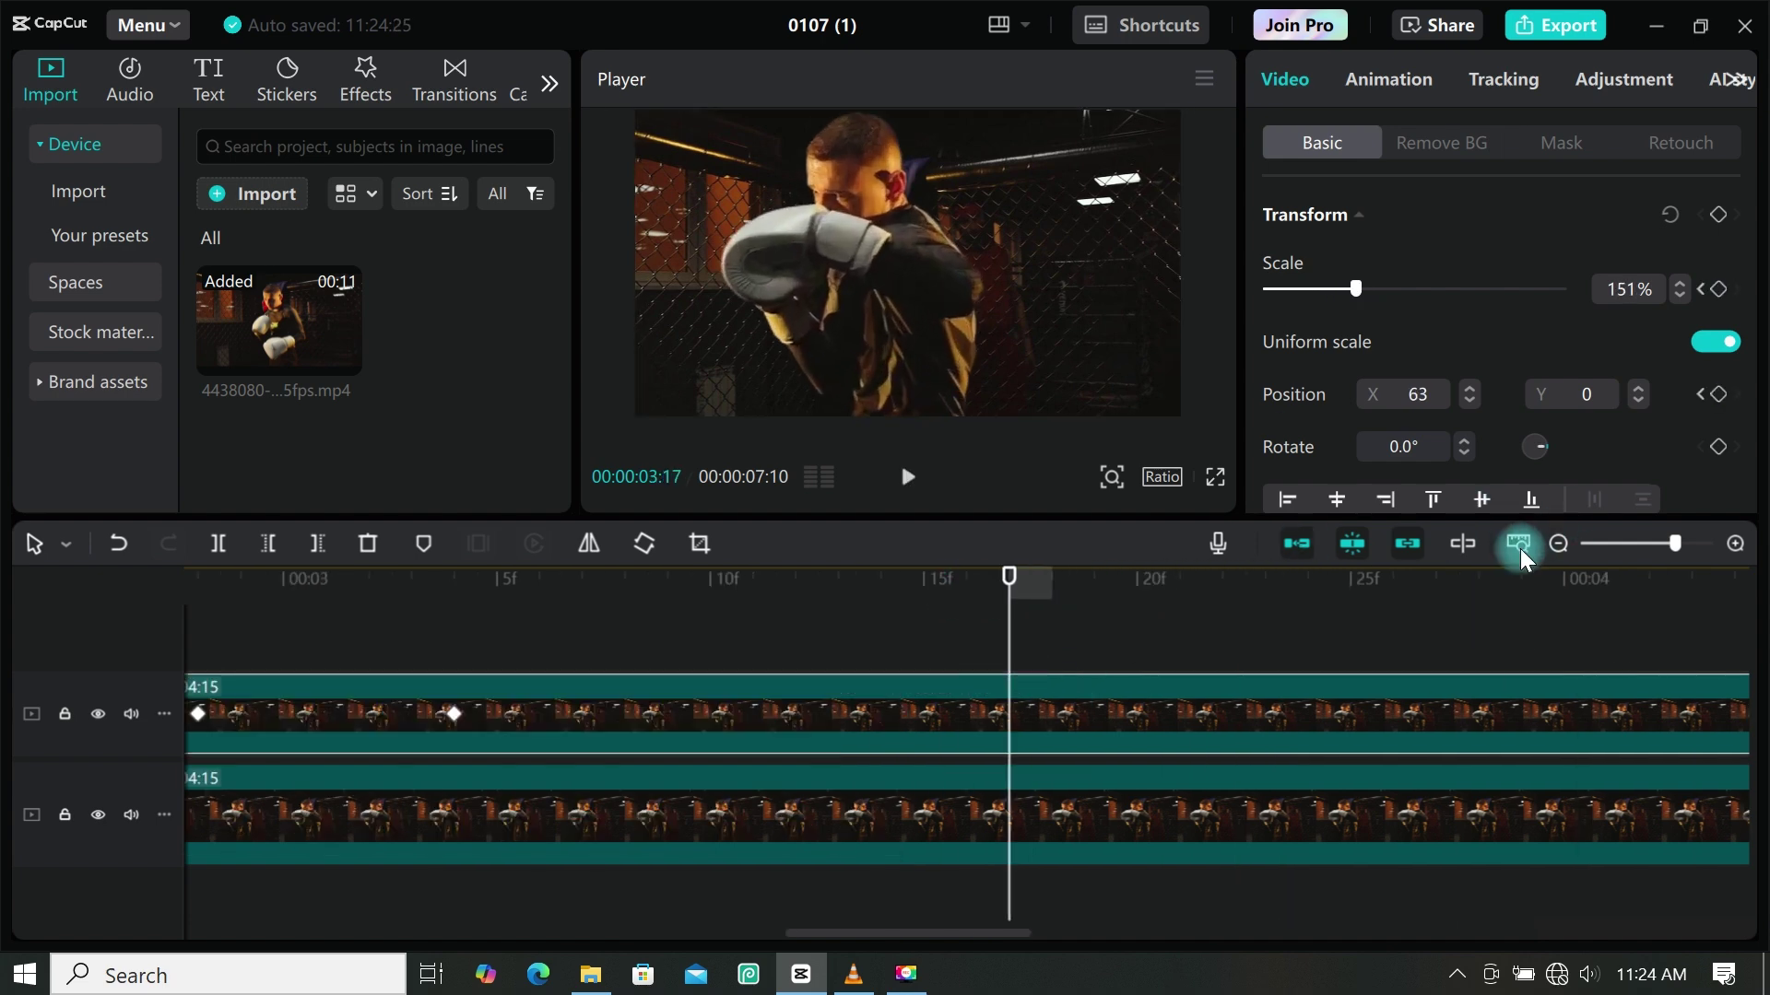
left_click(1518, 545)
left_click_drag(802, 632, 976, 716)
Preview the zoom, move the last keyframe to just before the six-second mark, and replay the animation
left_click_drag(754, 627, 695, 620)
left_click(466, 627)
key("space")
key("space")
left_click(854, 748)
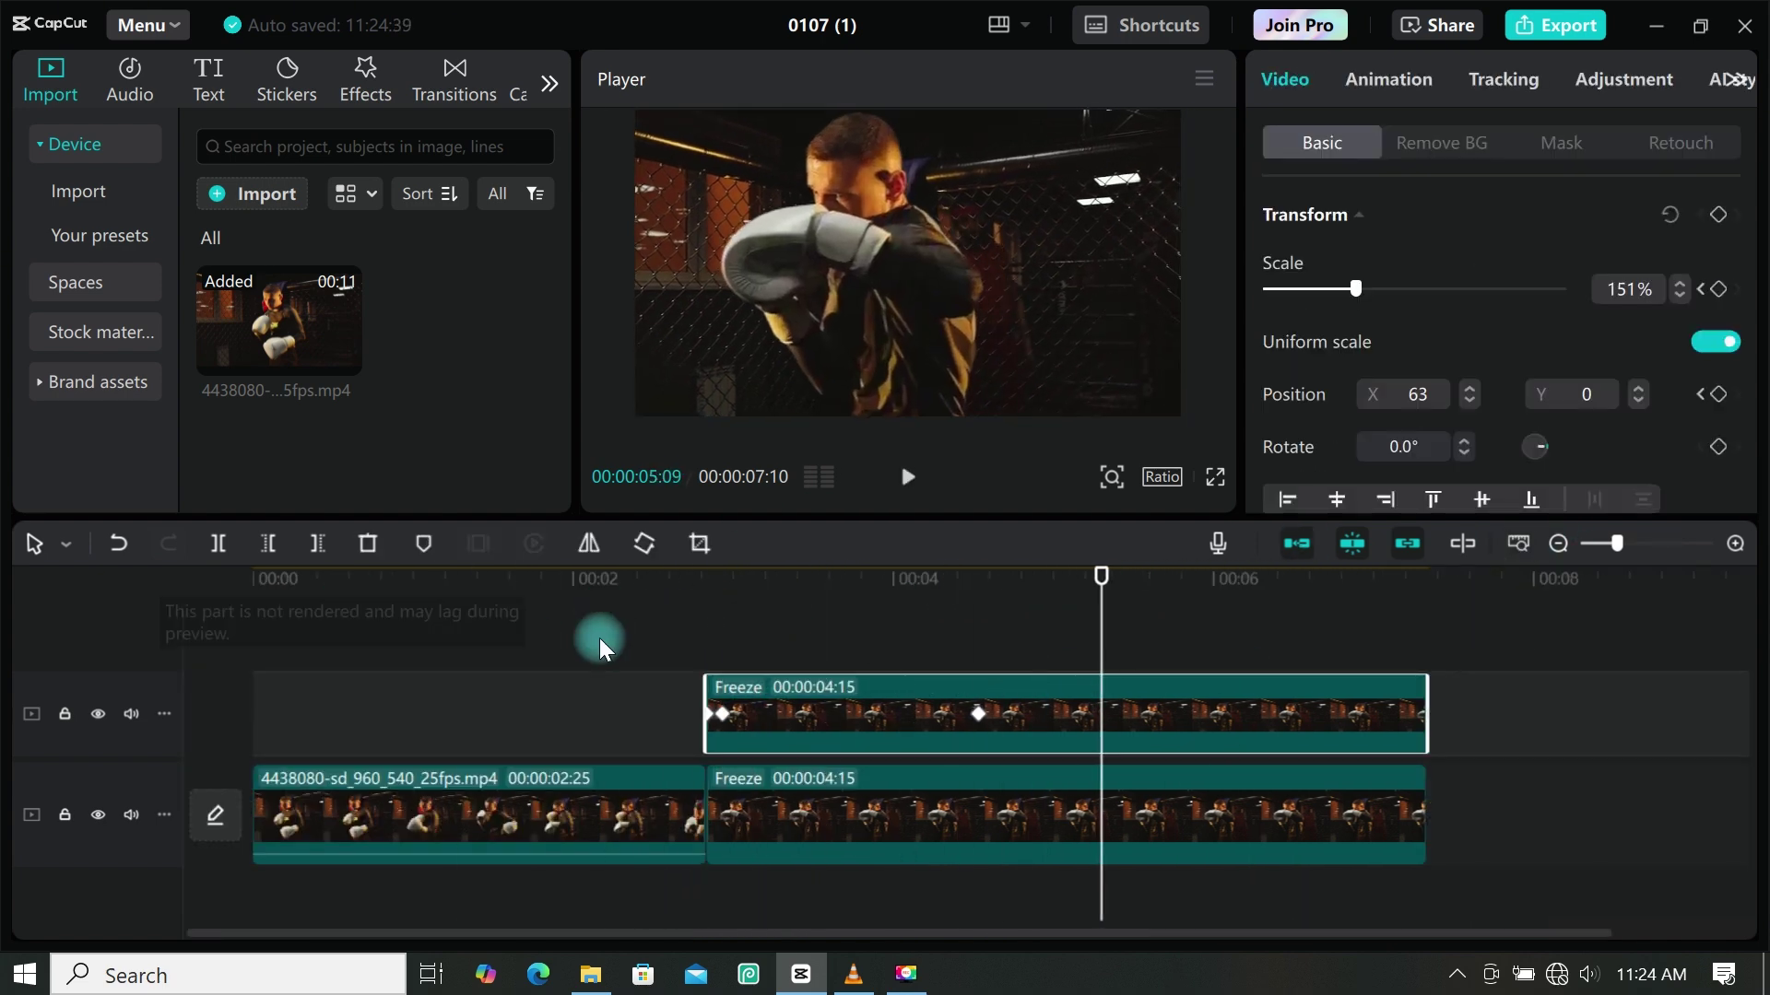
left_click(980, 715)
left_click(652, 605)
key("space")
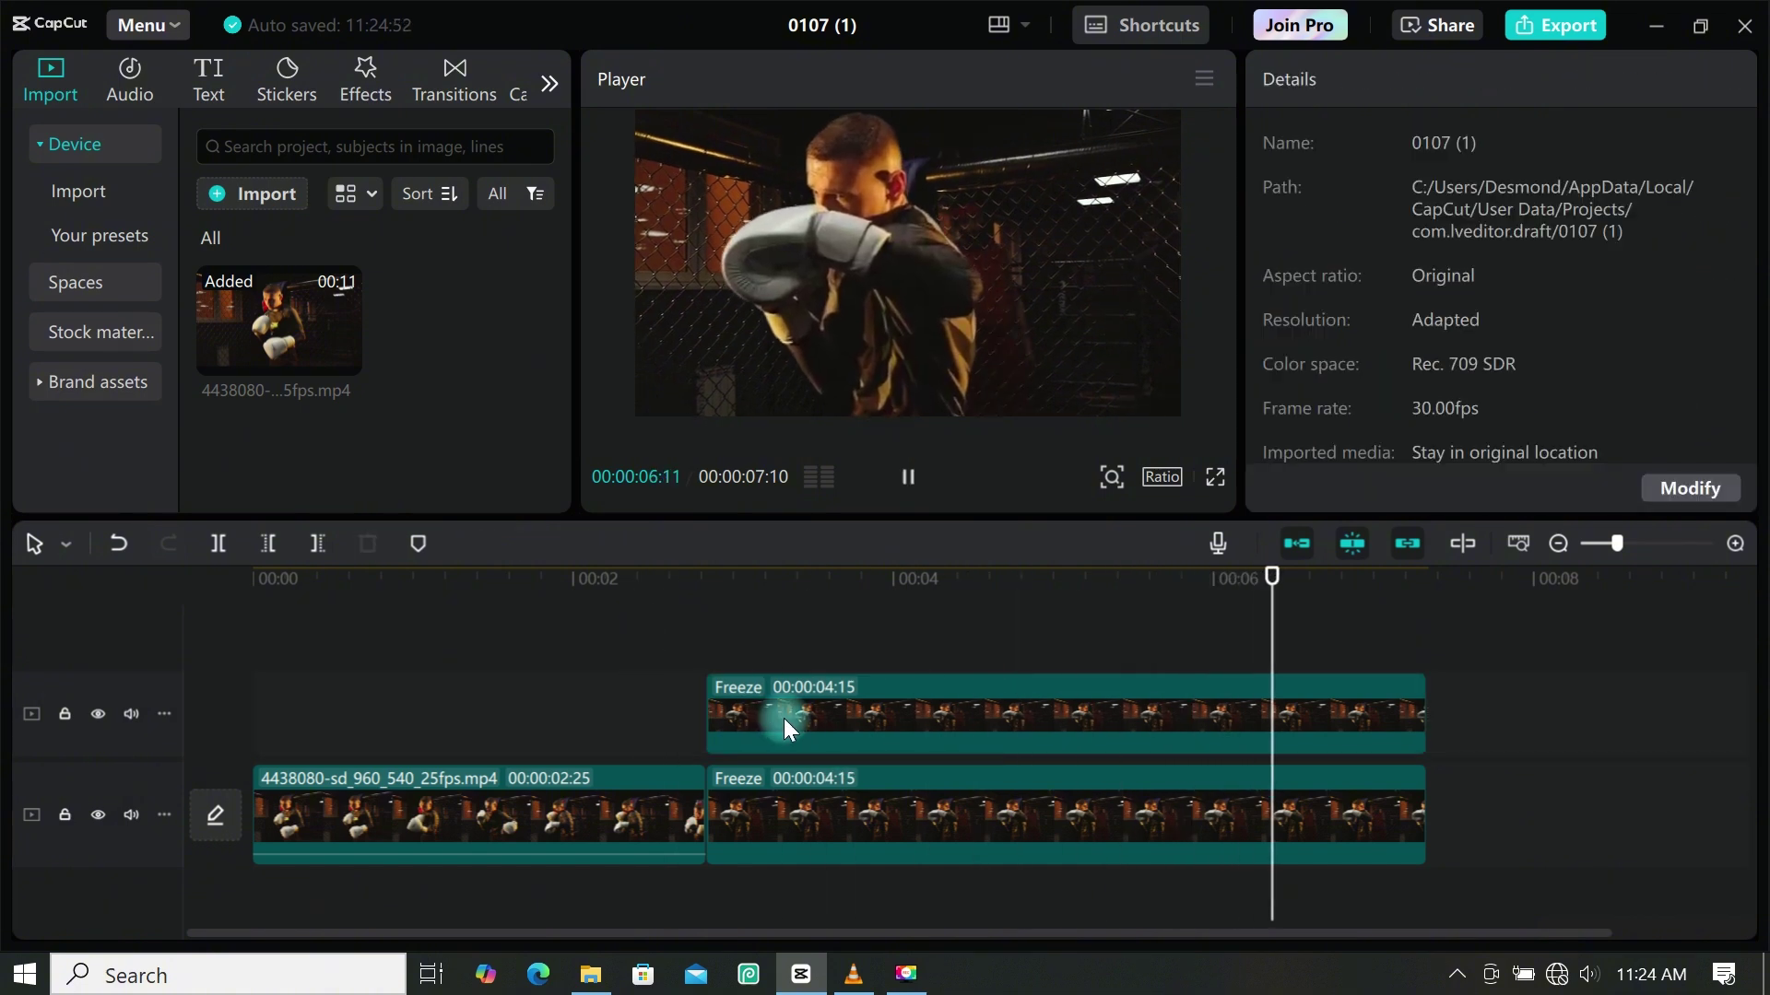
Add a default text clip at 00:00:02:25, where the freeze clips start
left_click_drag(696, 603, 706, 581)
left_click(723, 691)
left_click(210, 73)
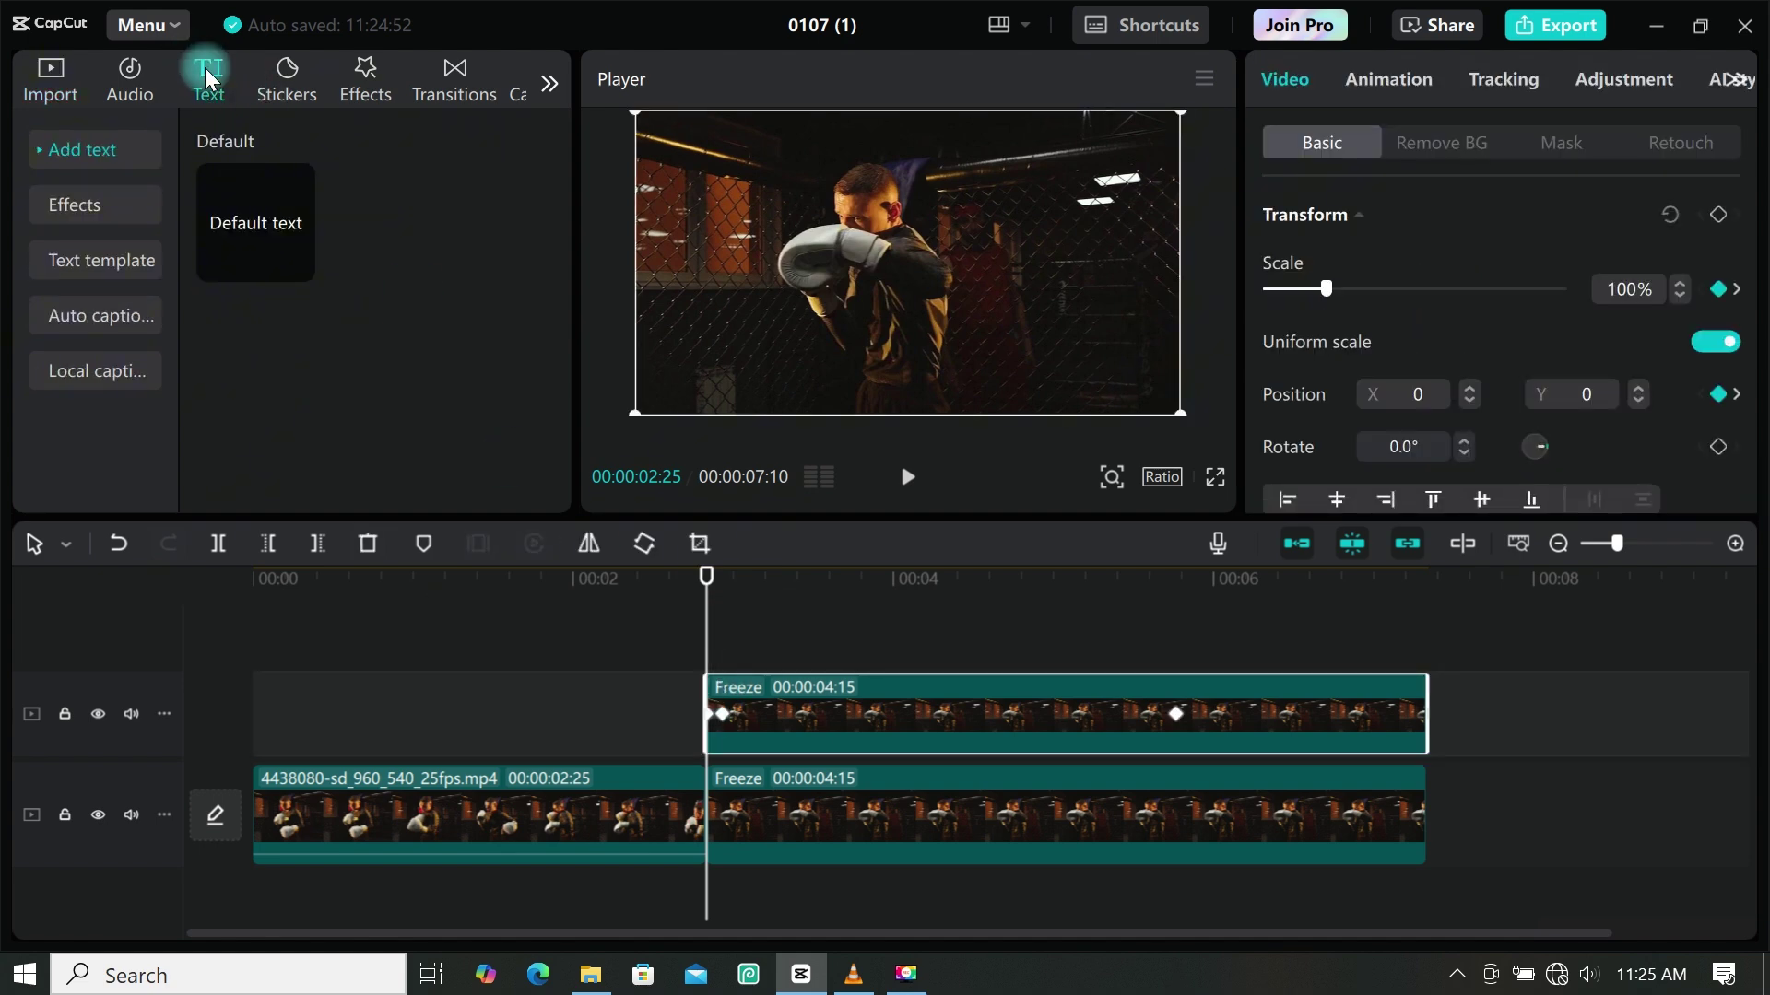
left_click(265, 284)
left_click(297, 265)
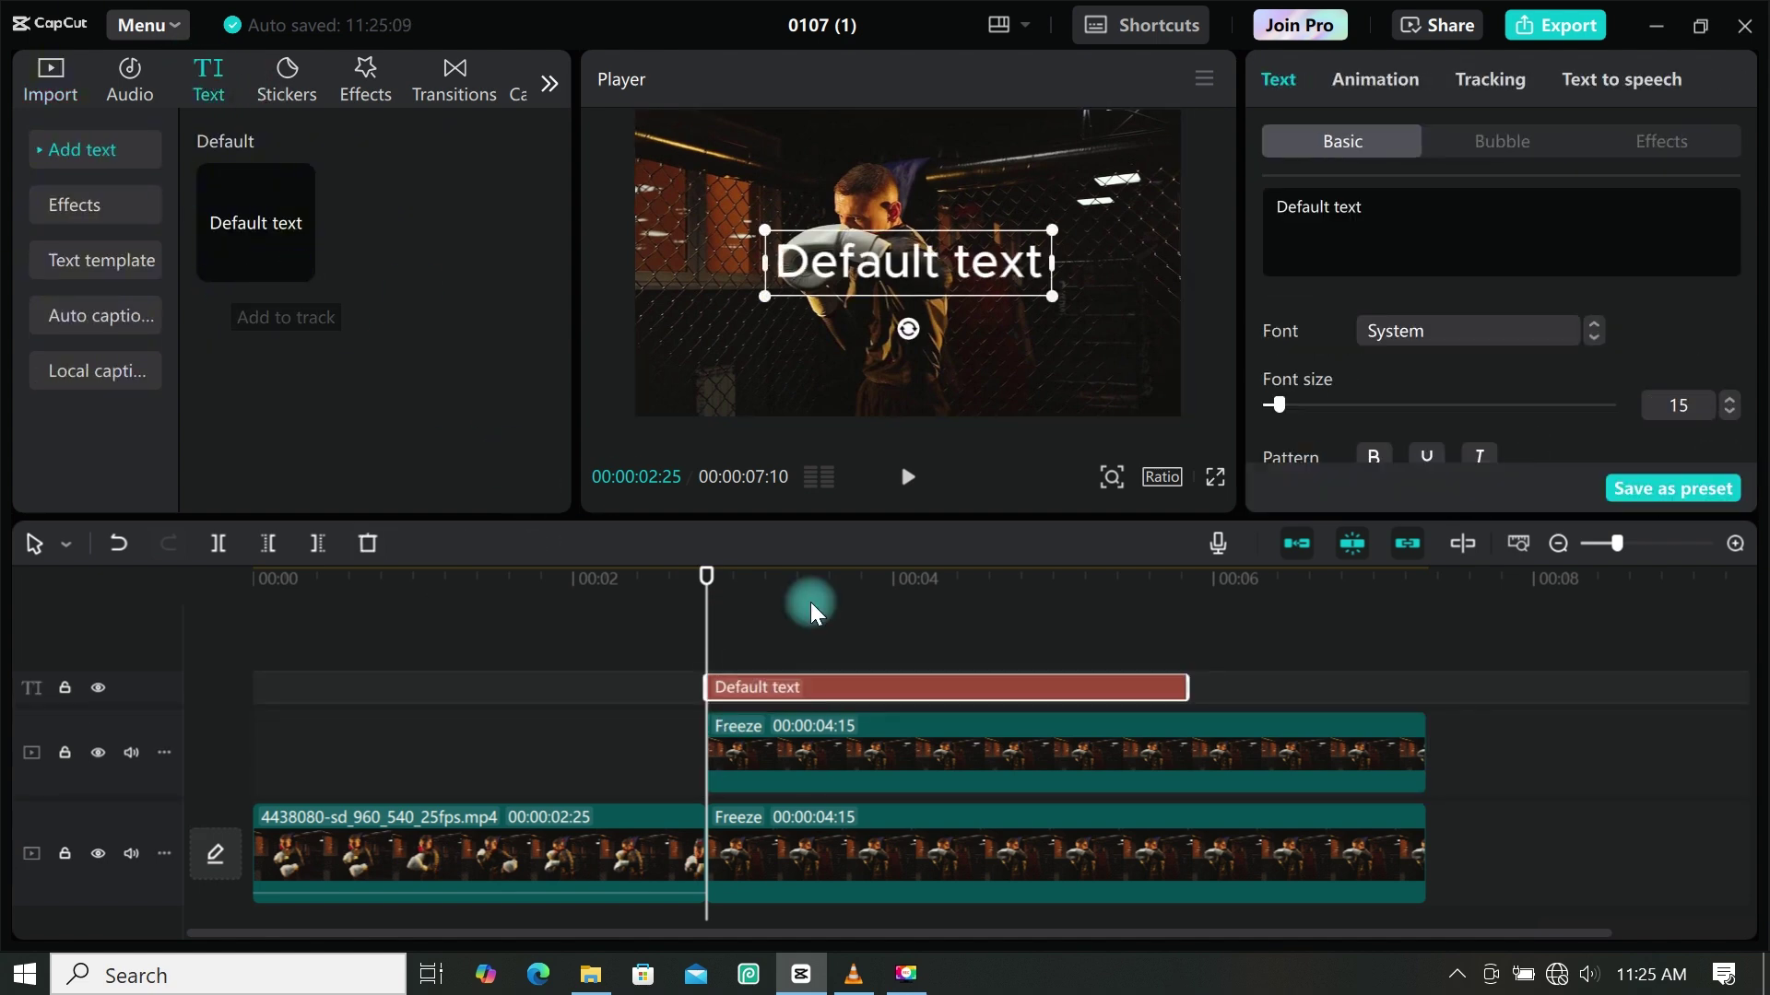
Replace the default text with "THANOS" and "THE BOXER" on two lines
left_click_drag(1272, 207, 1513, 250)
type("THANOS")
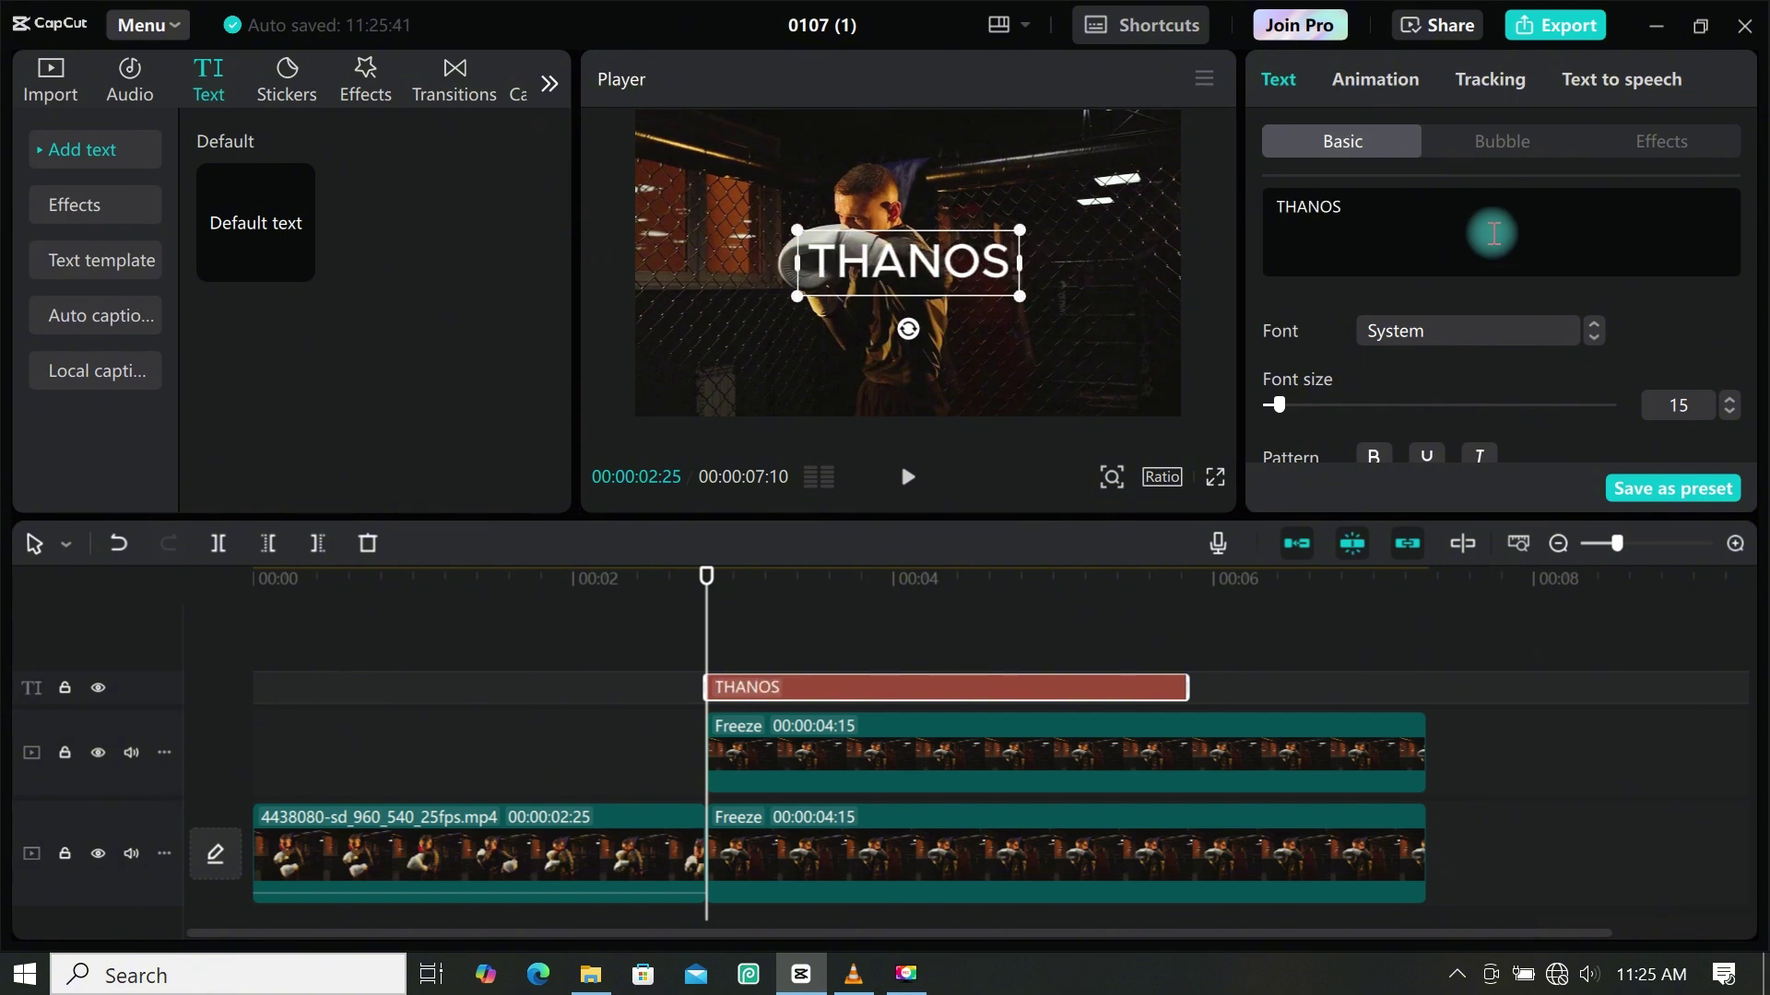
key("Return")
type("THE BOXER")
Set the title's font to Montserrat and its color to red F90000
left_click(1506, 334)
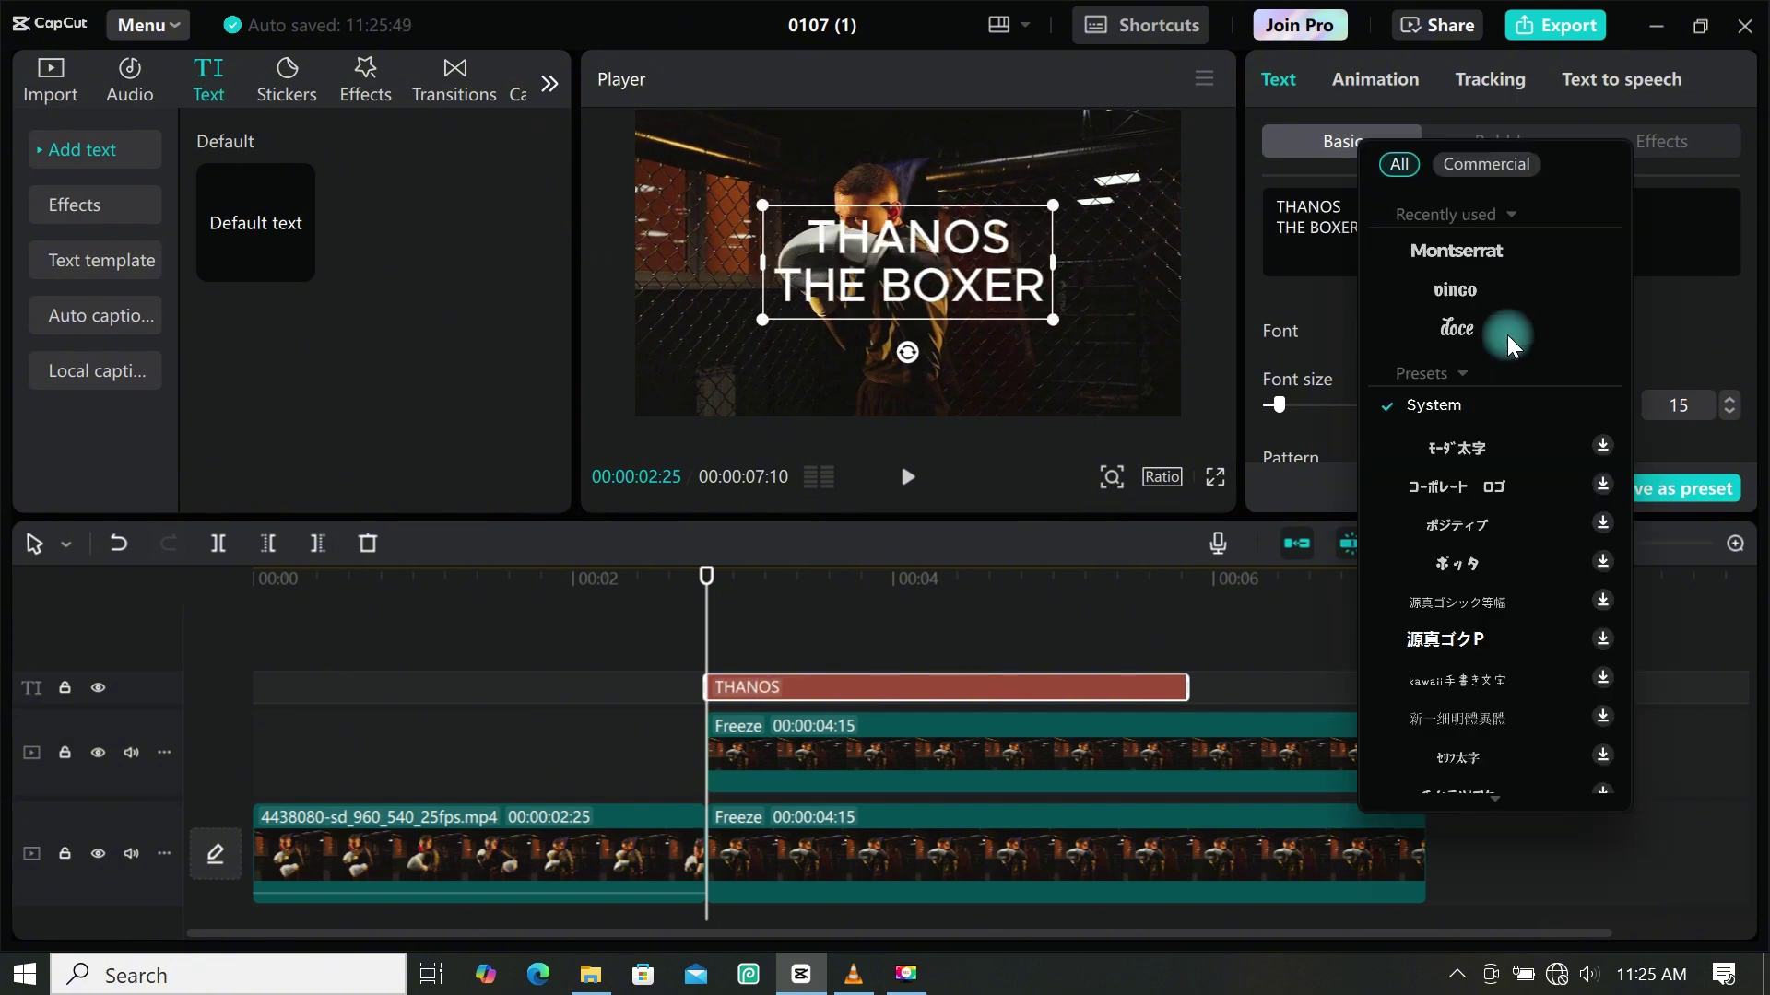
left_click(1491, 249)
scroll(1474, 443, "down", 4)
left_click(1412, 362)
left_click(1607, 402)
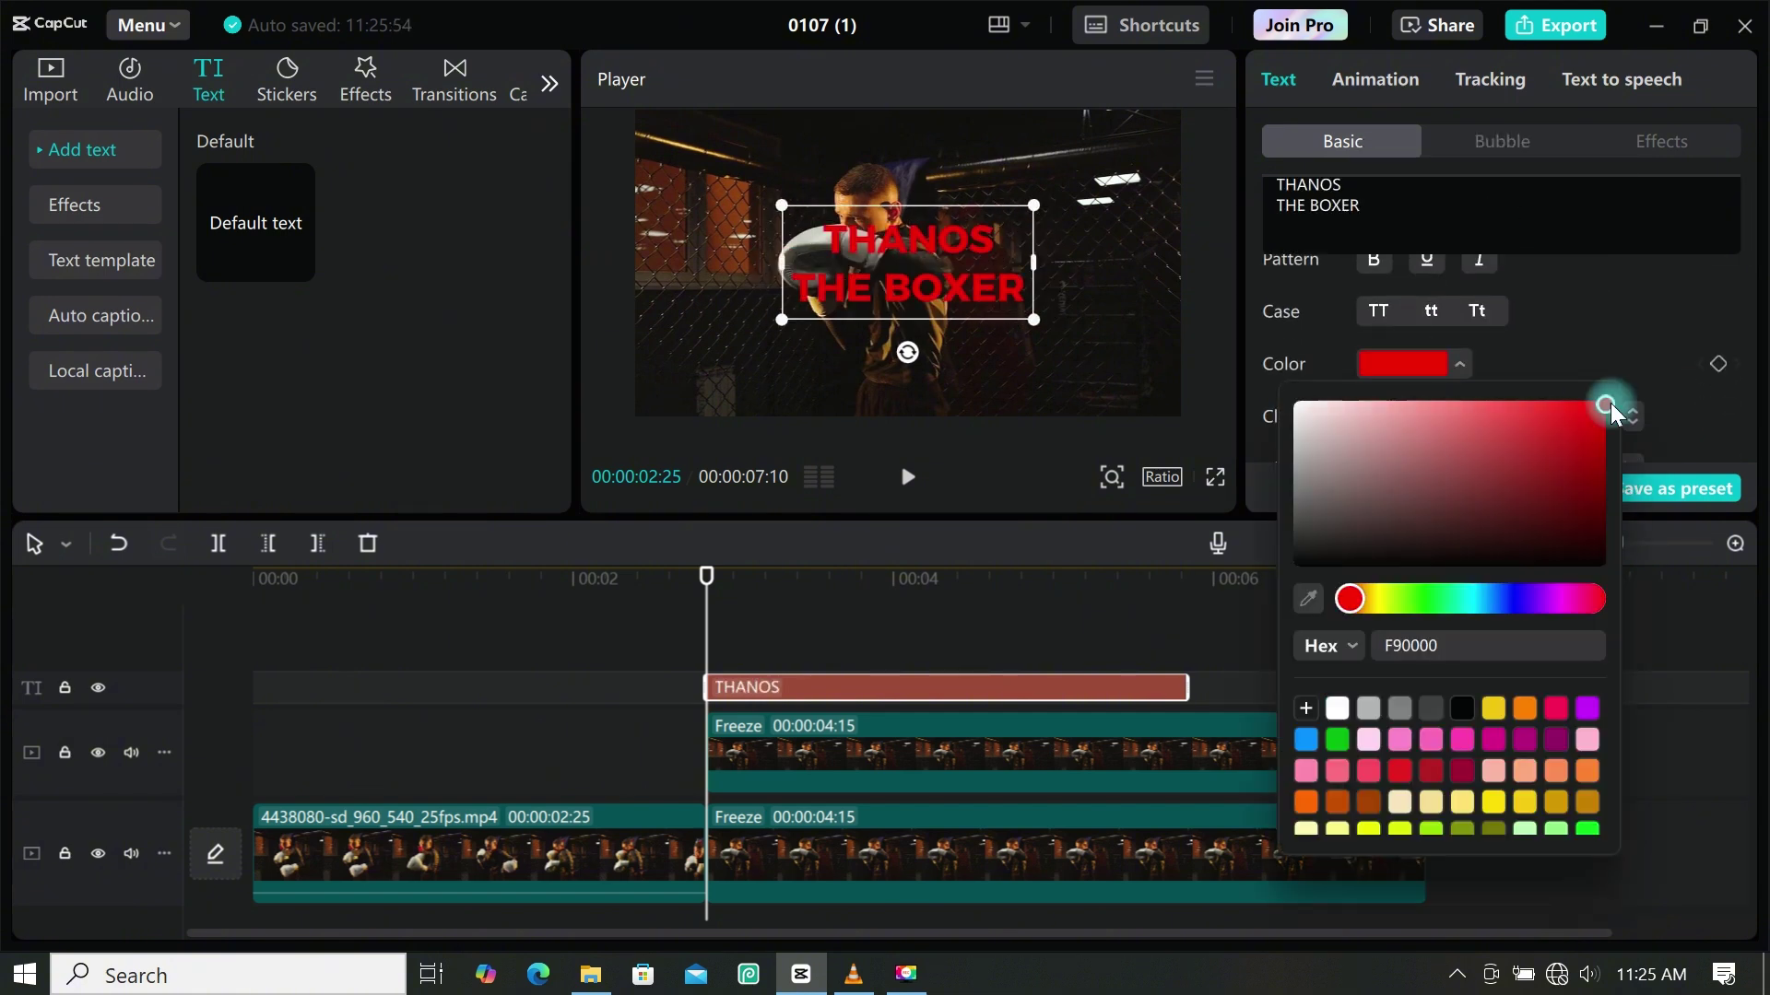
left_click(1617, 371)
Apply a plain white preset style to the title, then shrink it and place it beside the boxer
scroll(1461, 387, "down", 5)
left_click_drag(1750, 430, 1749, 198)
left_click(1575, 321)
left_click(1433, 321)
left_click_drag(1033, 320, 1142, 299)
left_click(1361, 321)
mouse_move(708, 576)
left_mouse_down()
mouse_move(995, 607)
mouse_move(711, 575)
left_mouse_up()
scroll(1331, 284, "up", 3)
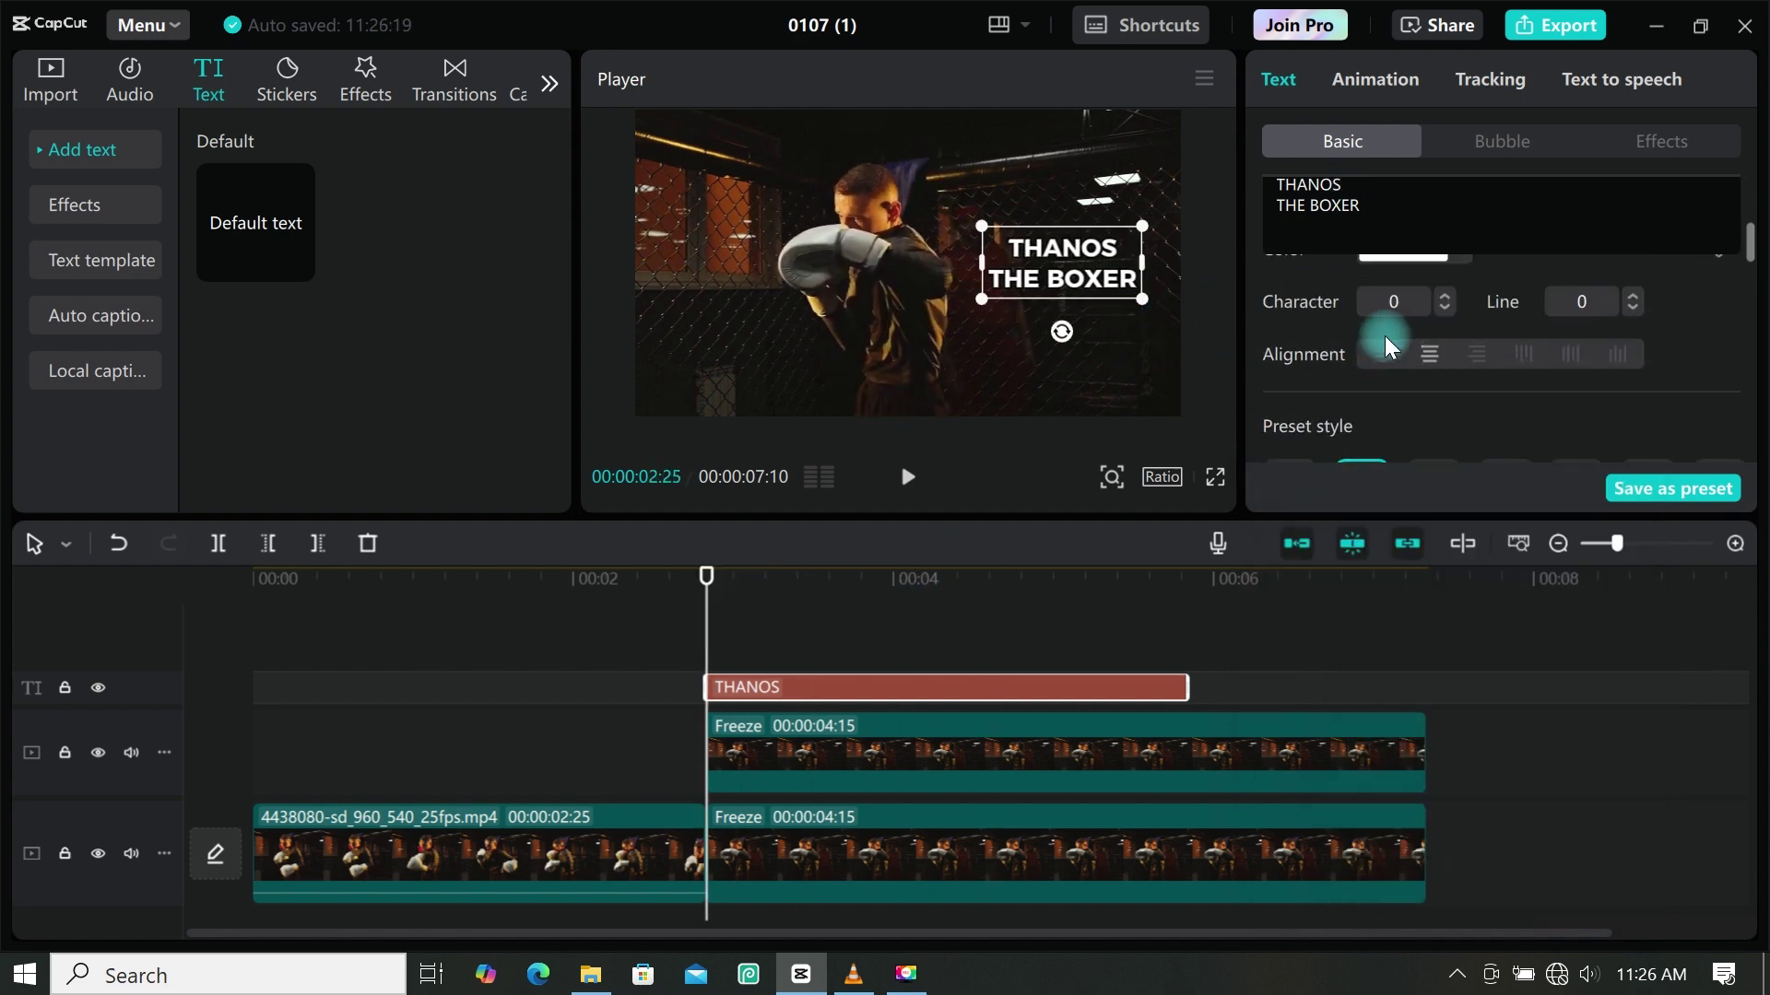
Adjust the title's character spacing and reduce the spacing between its two lines
left_click(1445, 295)
left_click(1446, 306)
left_click(1446, 306)
left_click(1443, 293)
left_click(1633, 308)
left_click(1633, 307)
left_click(1633, 307)
left_click(1633, 308)
Change the title's font to sequel100wide-75 and move the title lower beside the boxer
scroll(1495, 291, "up", 3)
left_click(1489, 339)
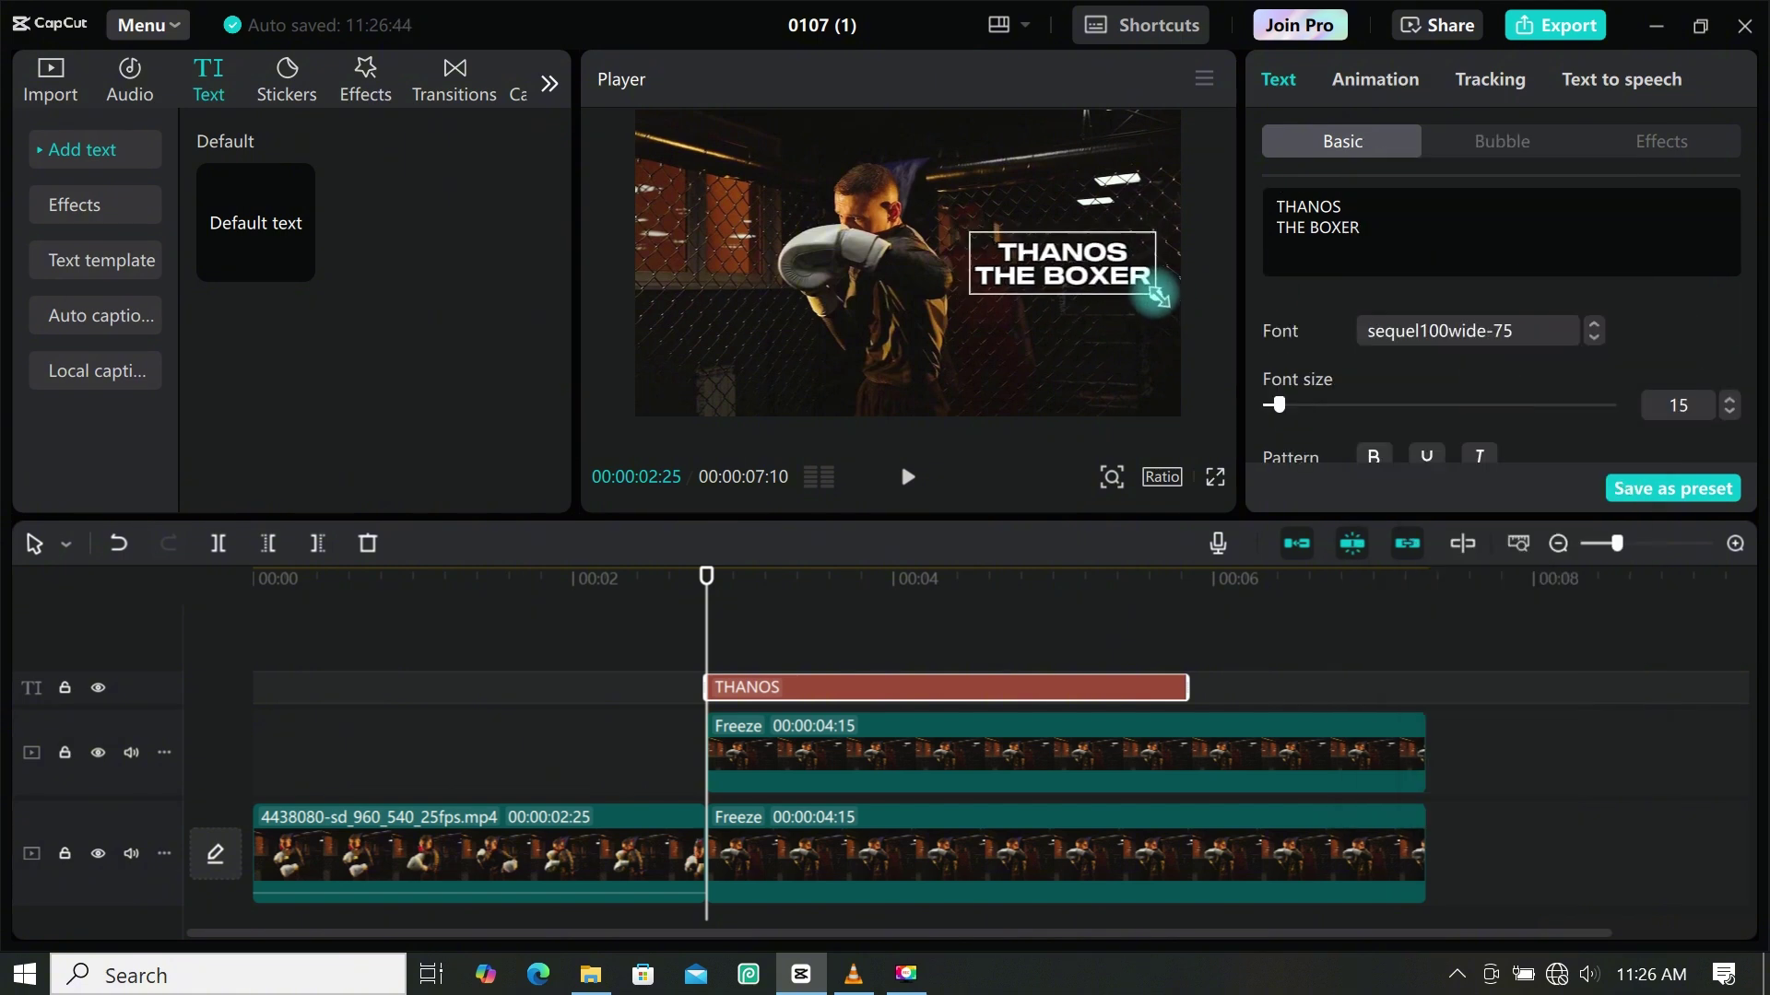
left_click_drag(1099, 267, 1102, 307)
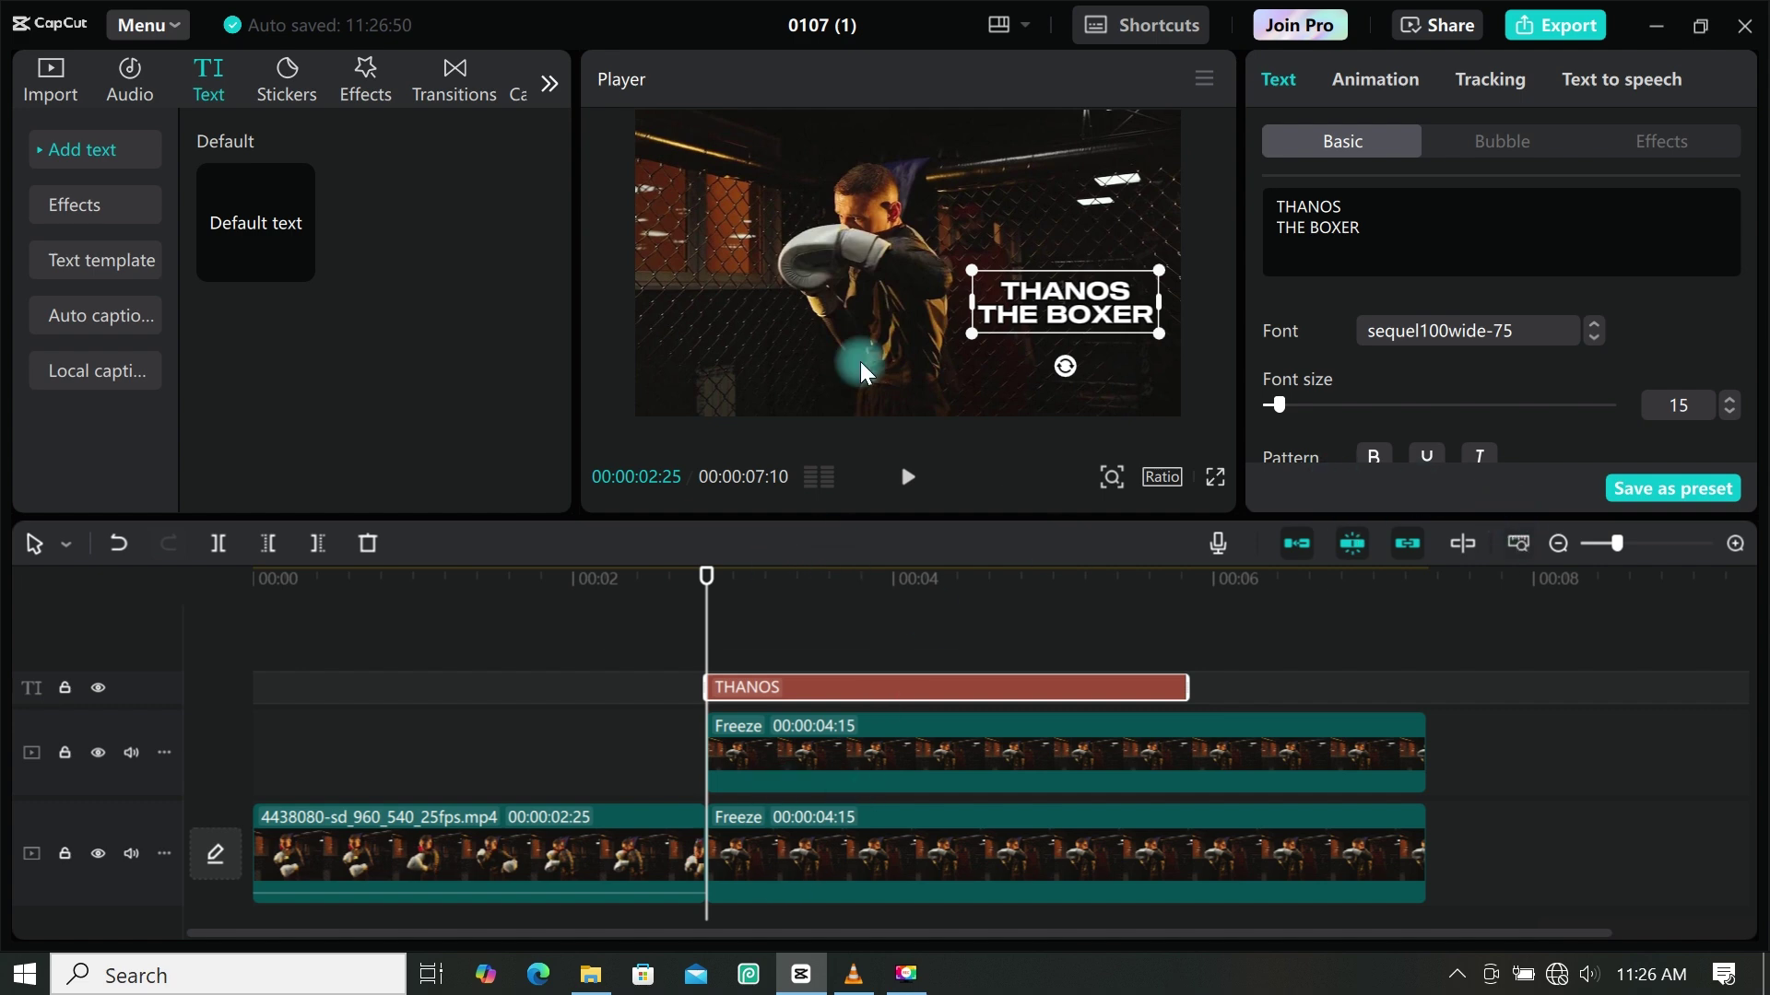
Apply the Pop Up entrance animation to the title and shorten its duration to 0.1 s
left_click(1390, 93)
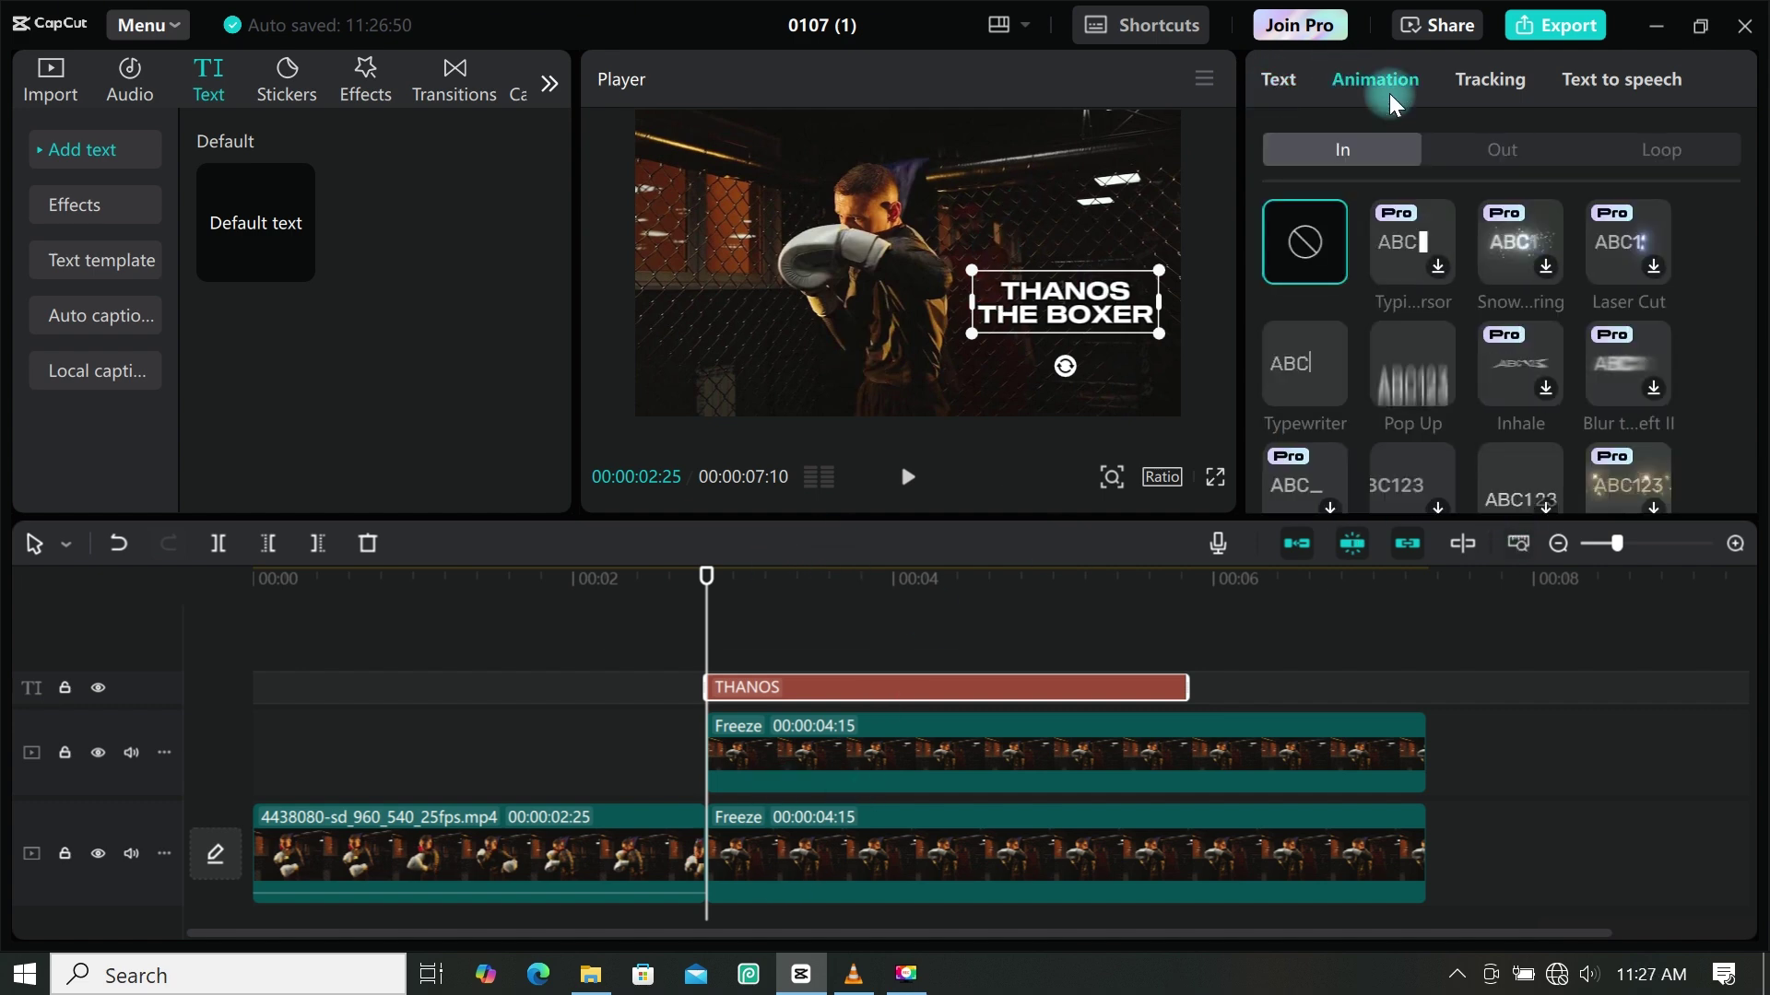
left_click(1425, 402)
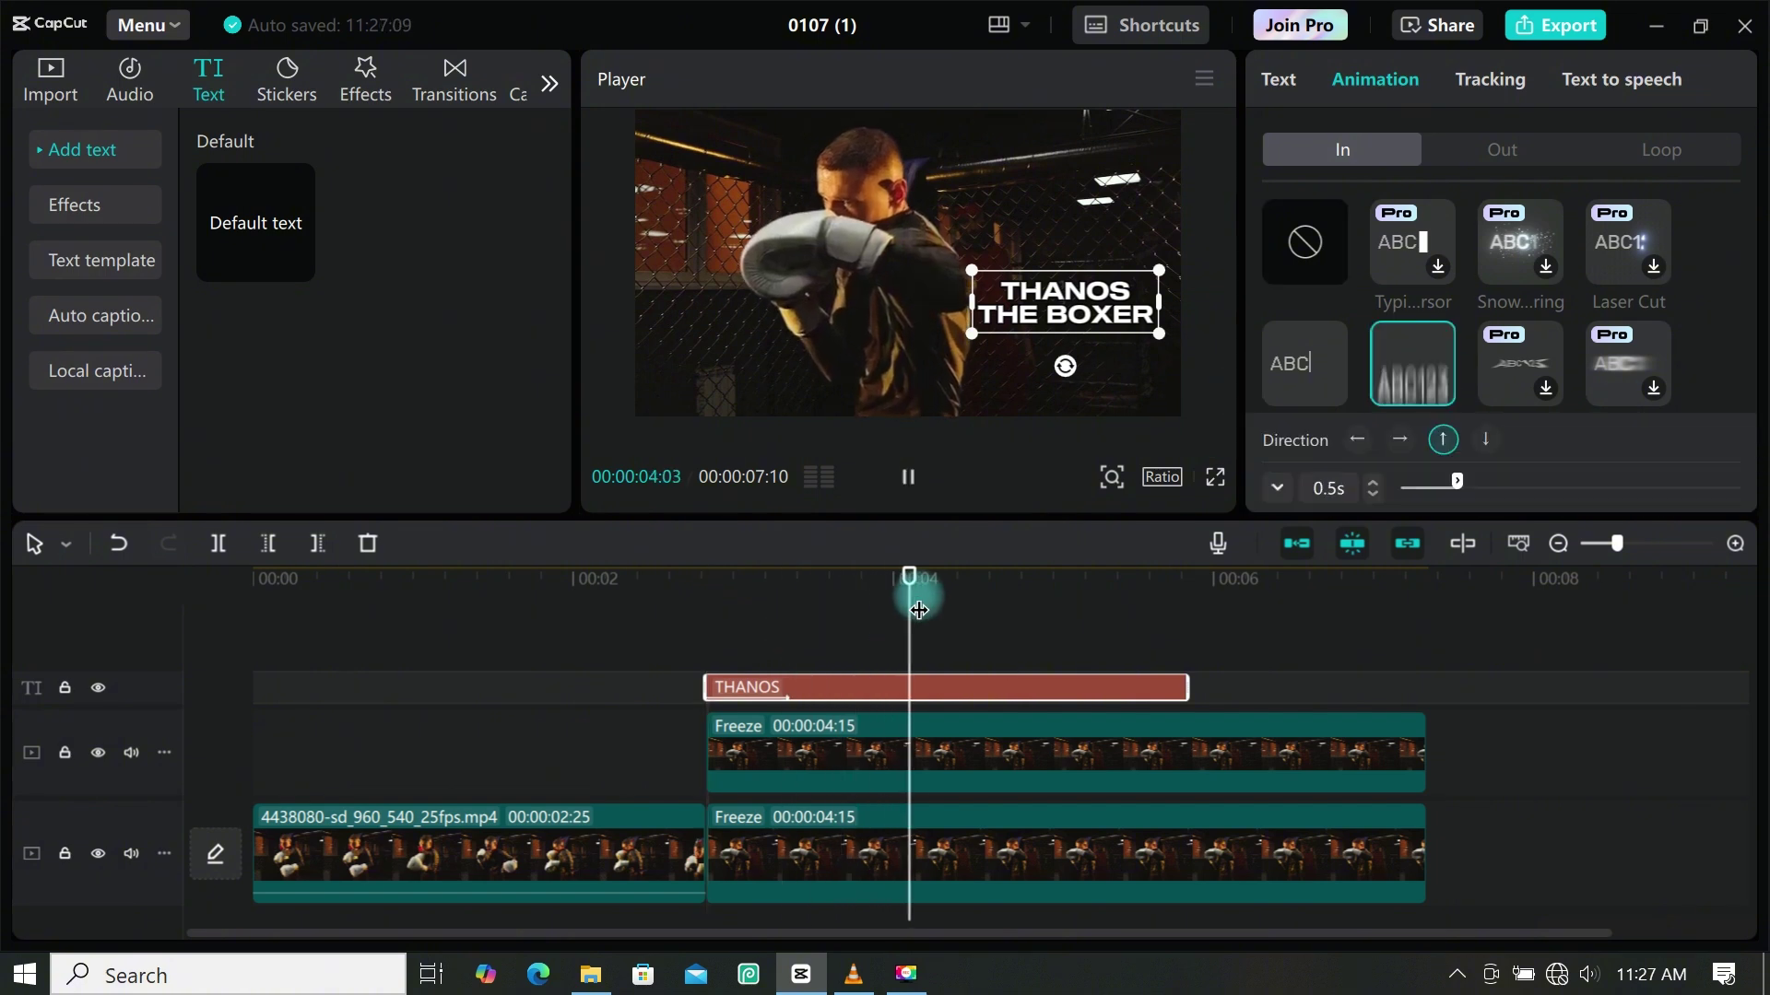
left_click_drag(923, 584, 717, 590)
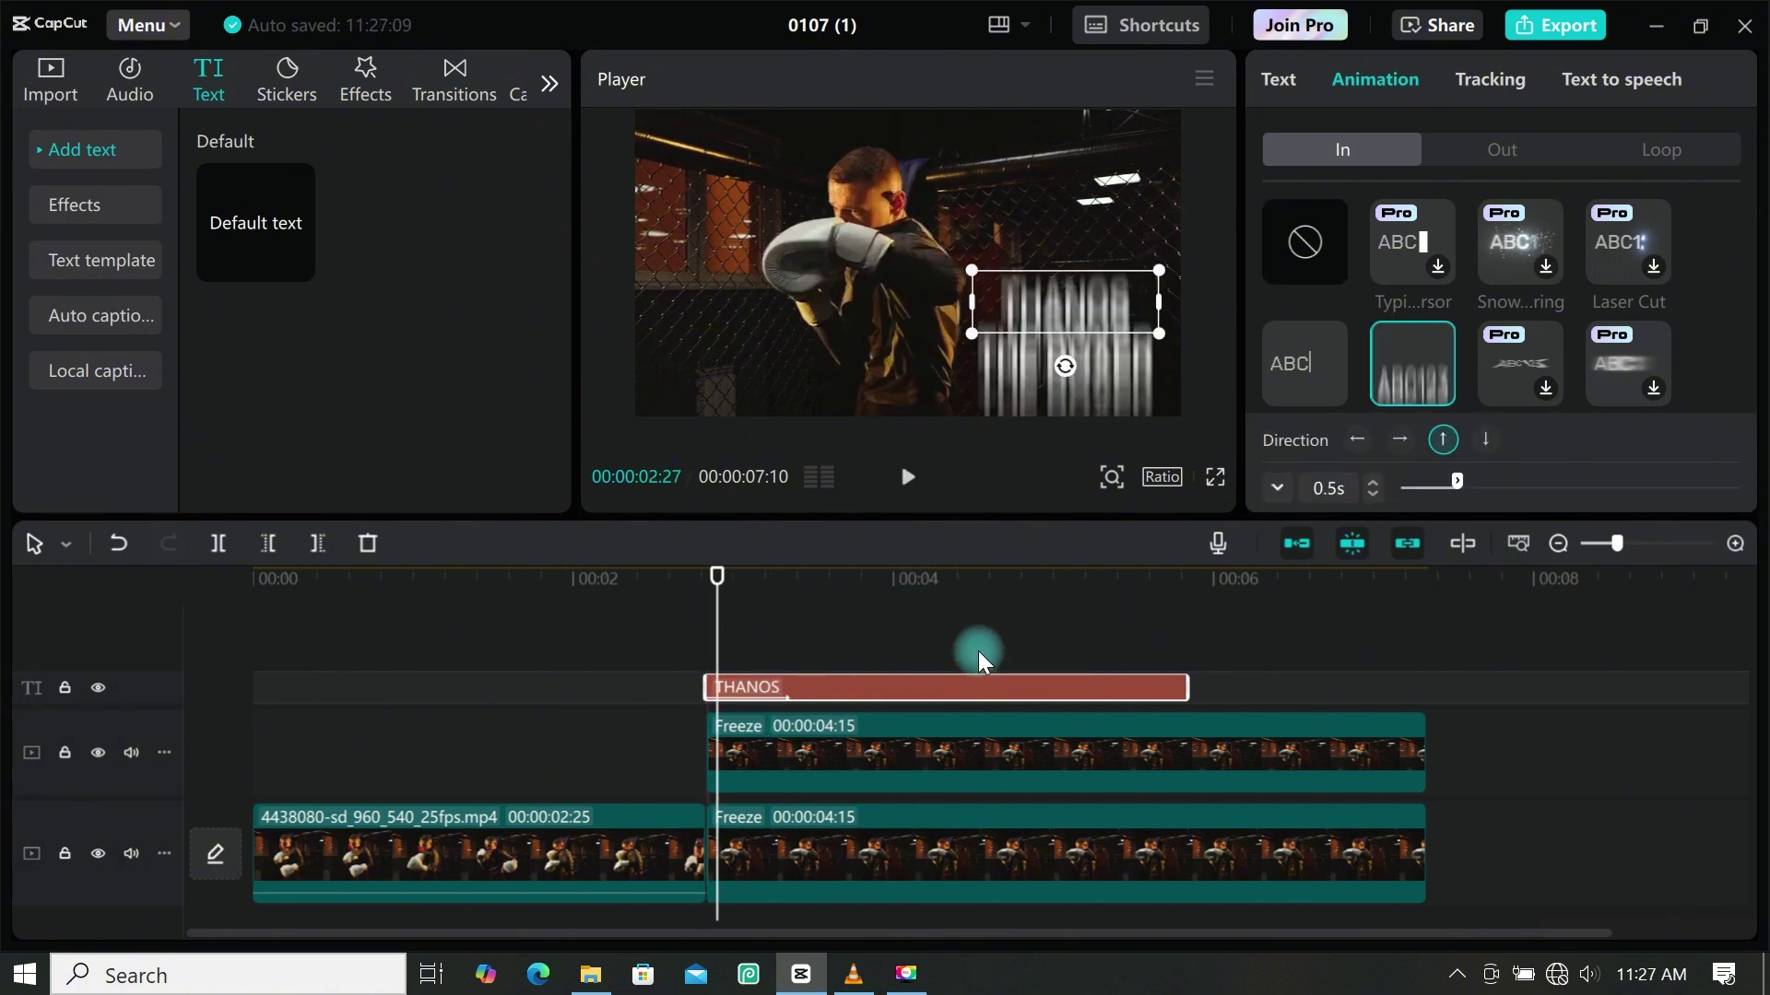
left_click(866, 738)
left_click(789, 684)
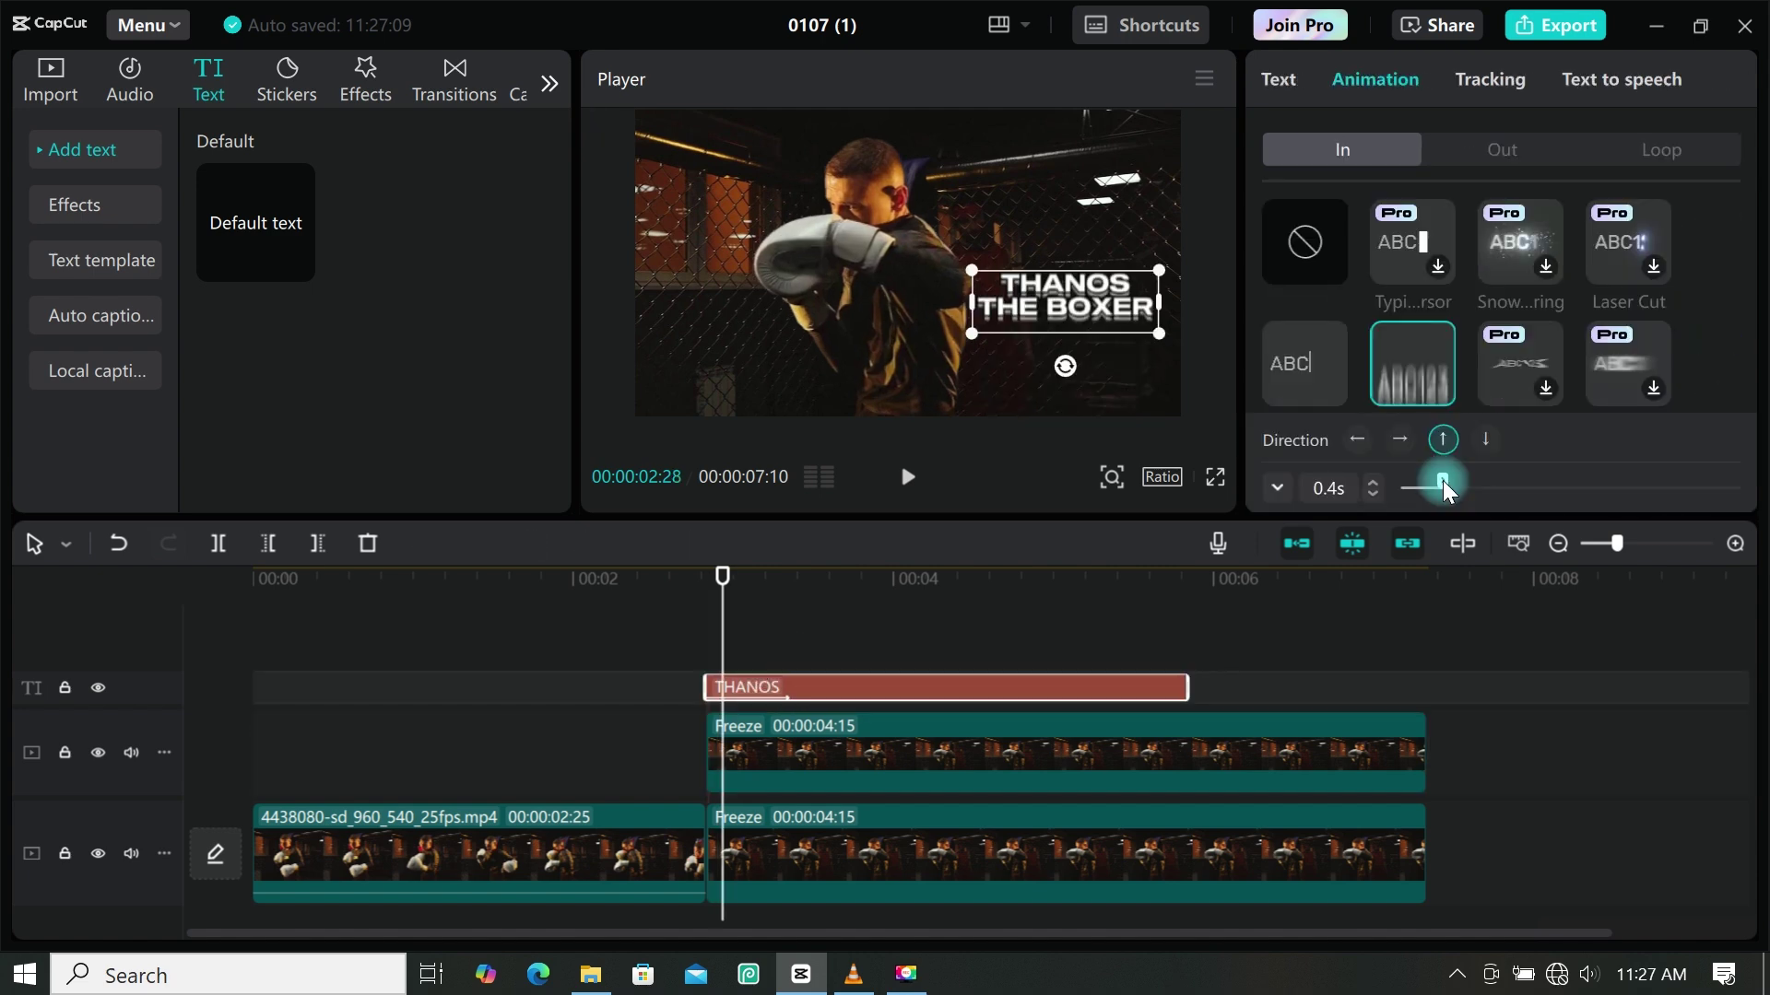
left_click_drag(1442, 481, 1411, 484)
left_click_drag(750, 586, 802, 586)
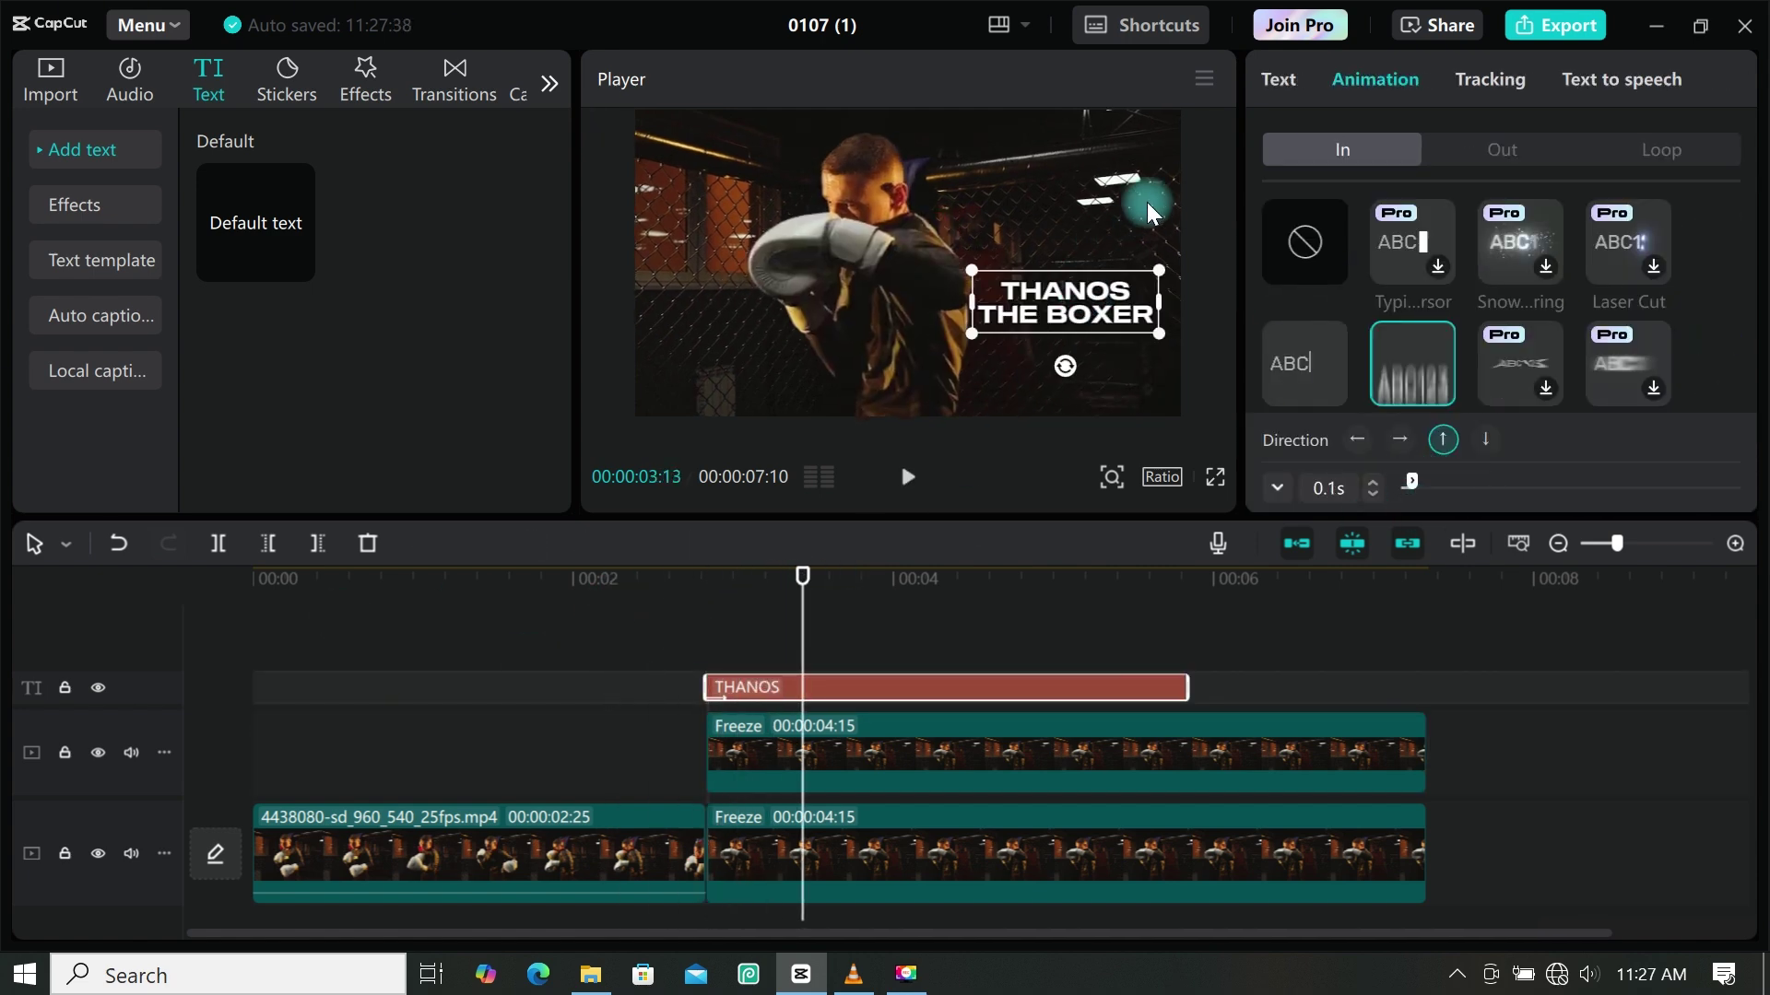
Extend the title to the end of the freeze-frame clips and turn it into a compound clip
left_click_drag(1188, 687, 1436, 662)
right_click(783, 661)
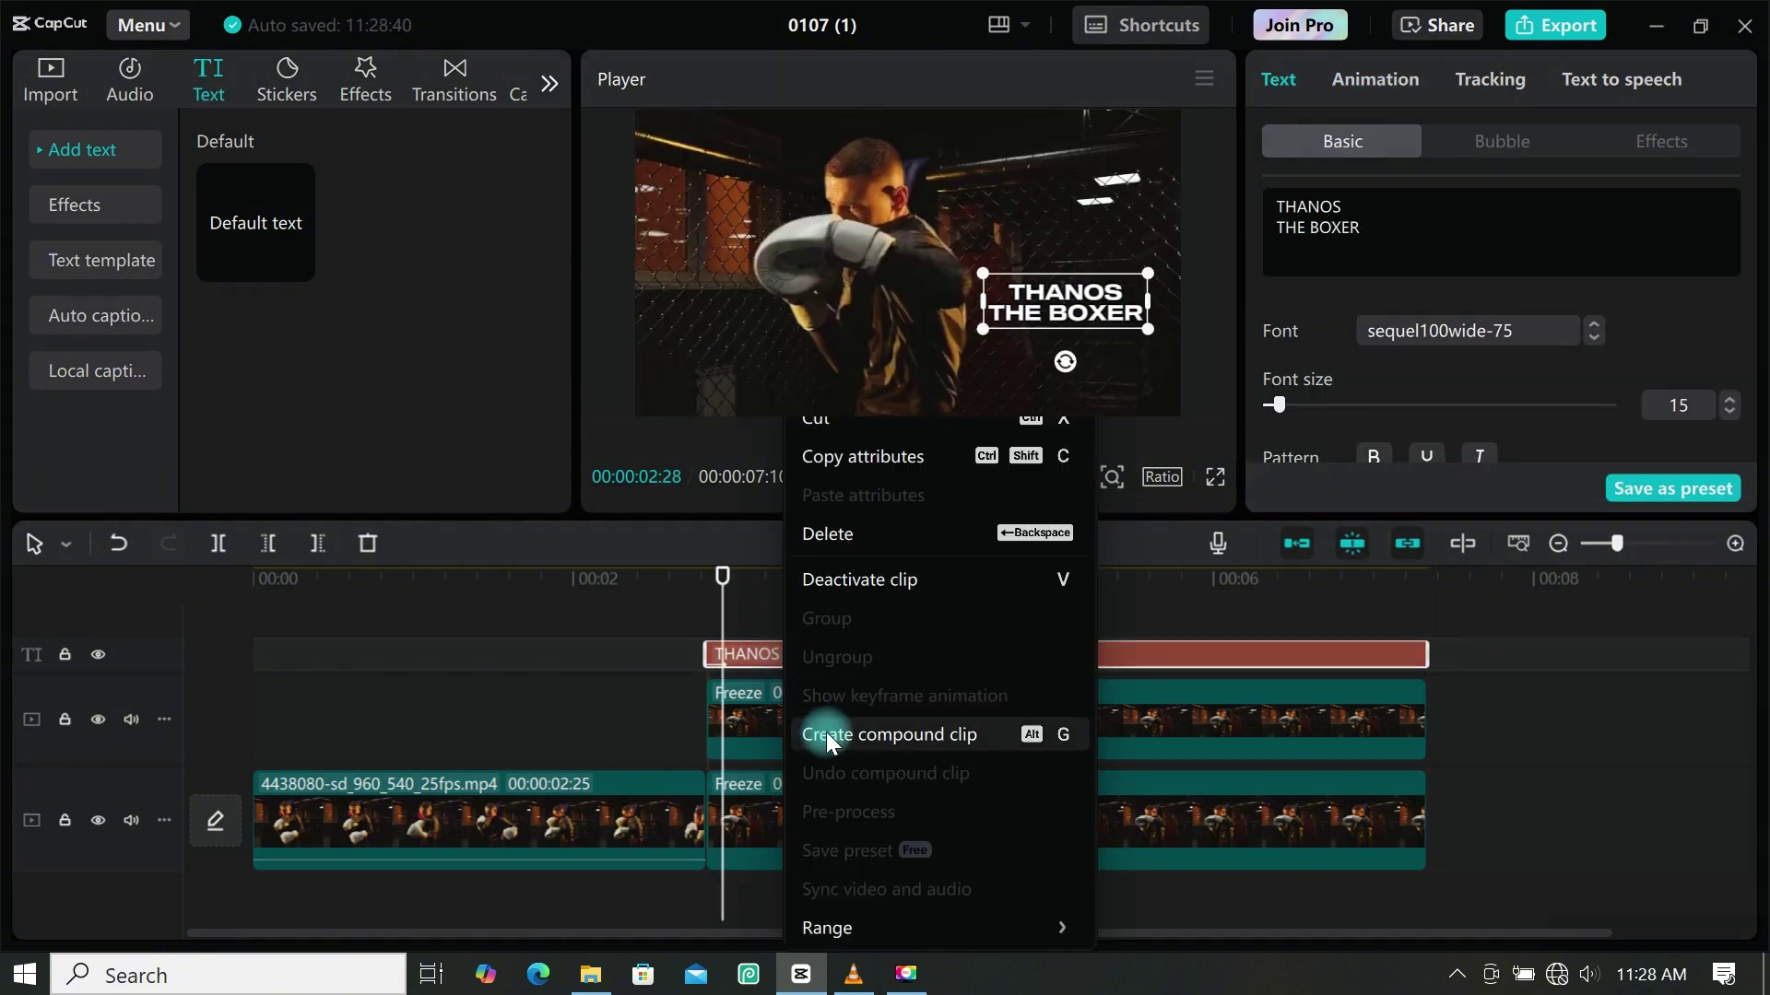
left_click(826, 734)
Add a scale keyframe to the title compound clip at 00:00:03:00
left_click(724, 582)
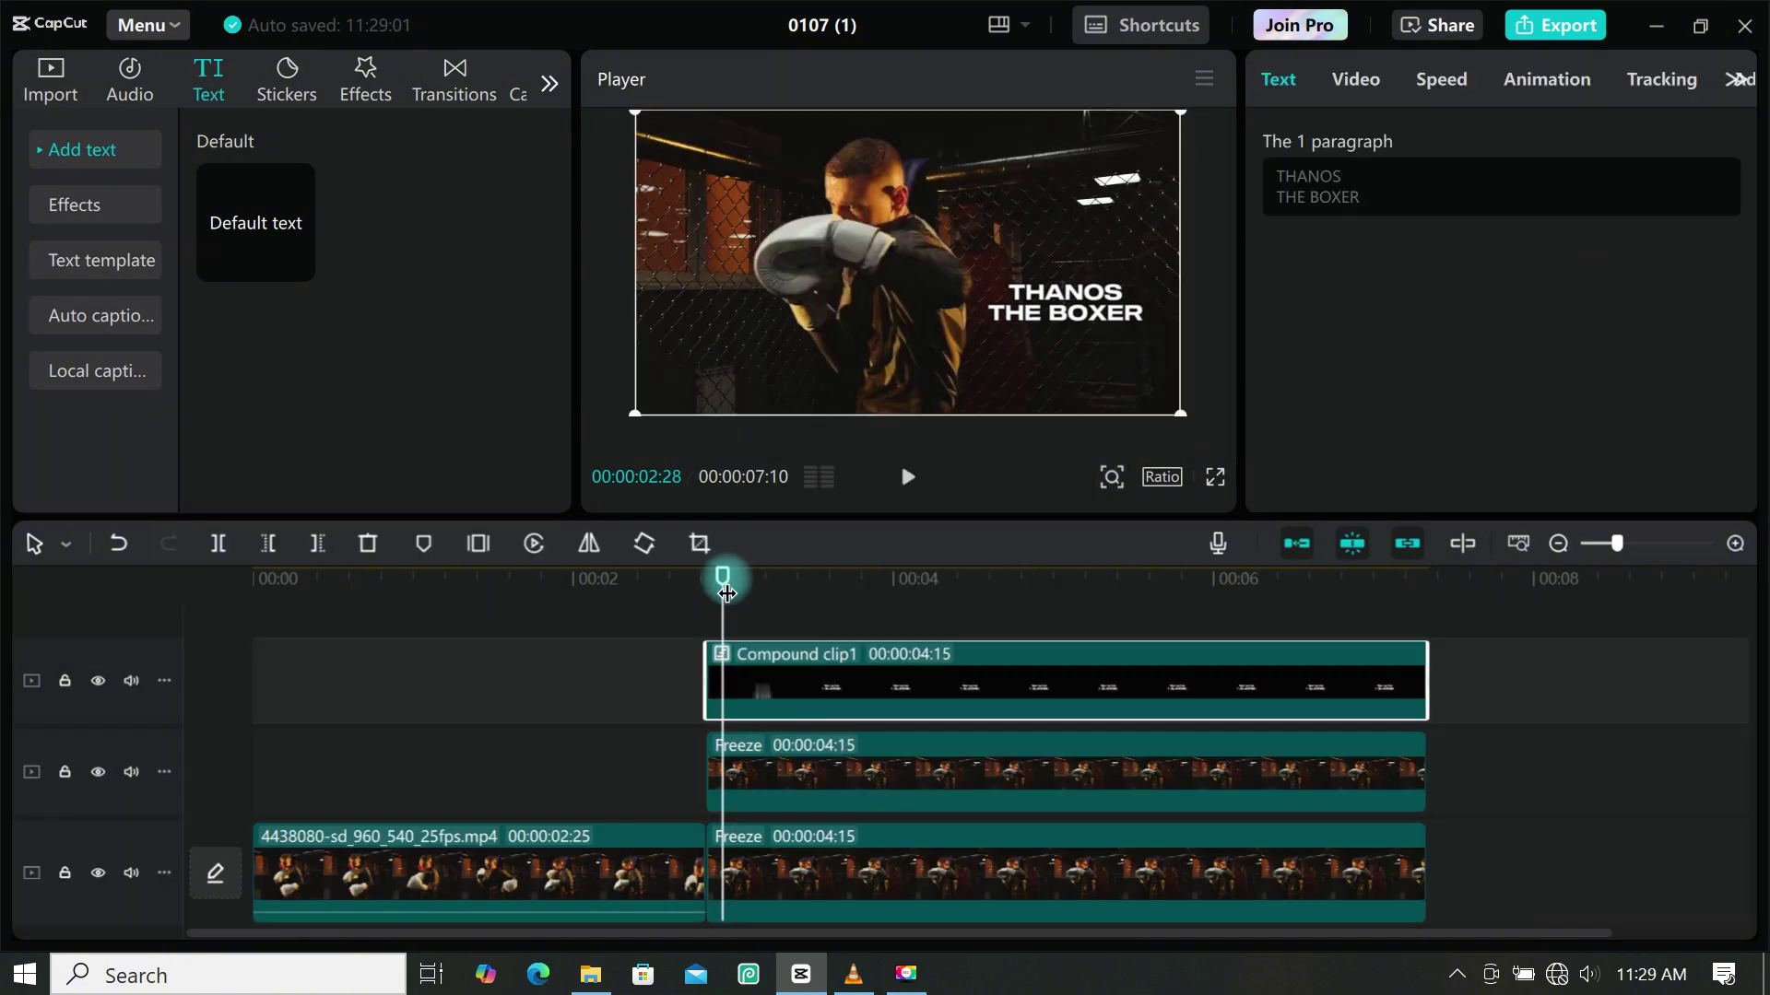
mouse_move(726, 593)
left_mouse_down()
mouse_move(707, 581)
mouse_move(733, 591)
left_mouse_up()
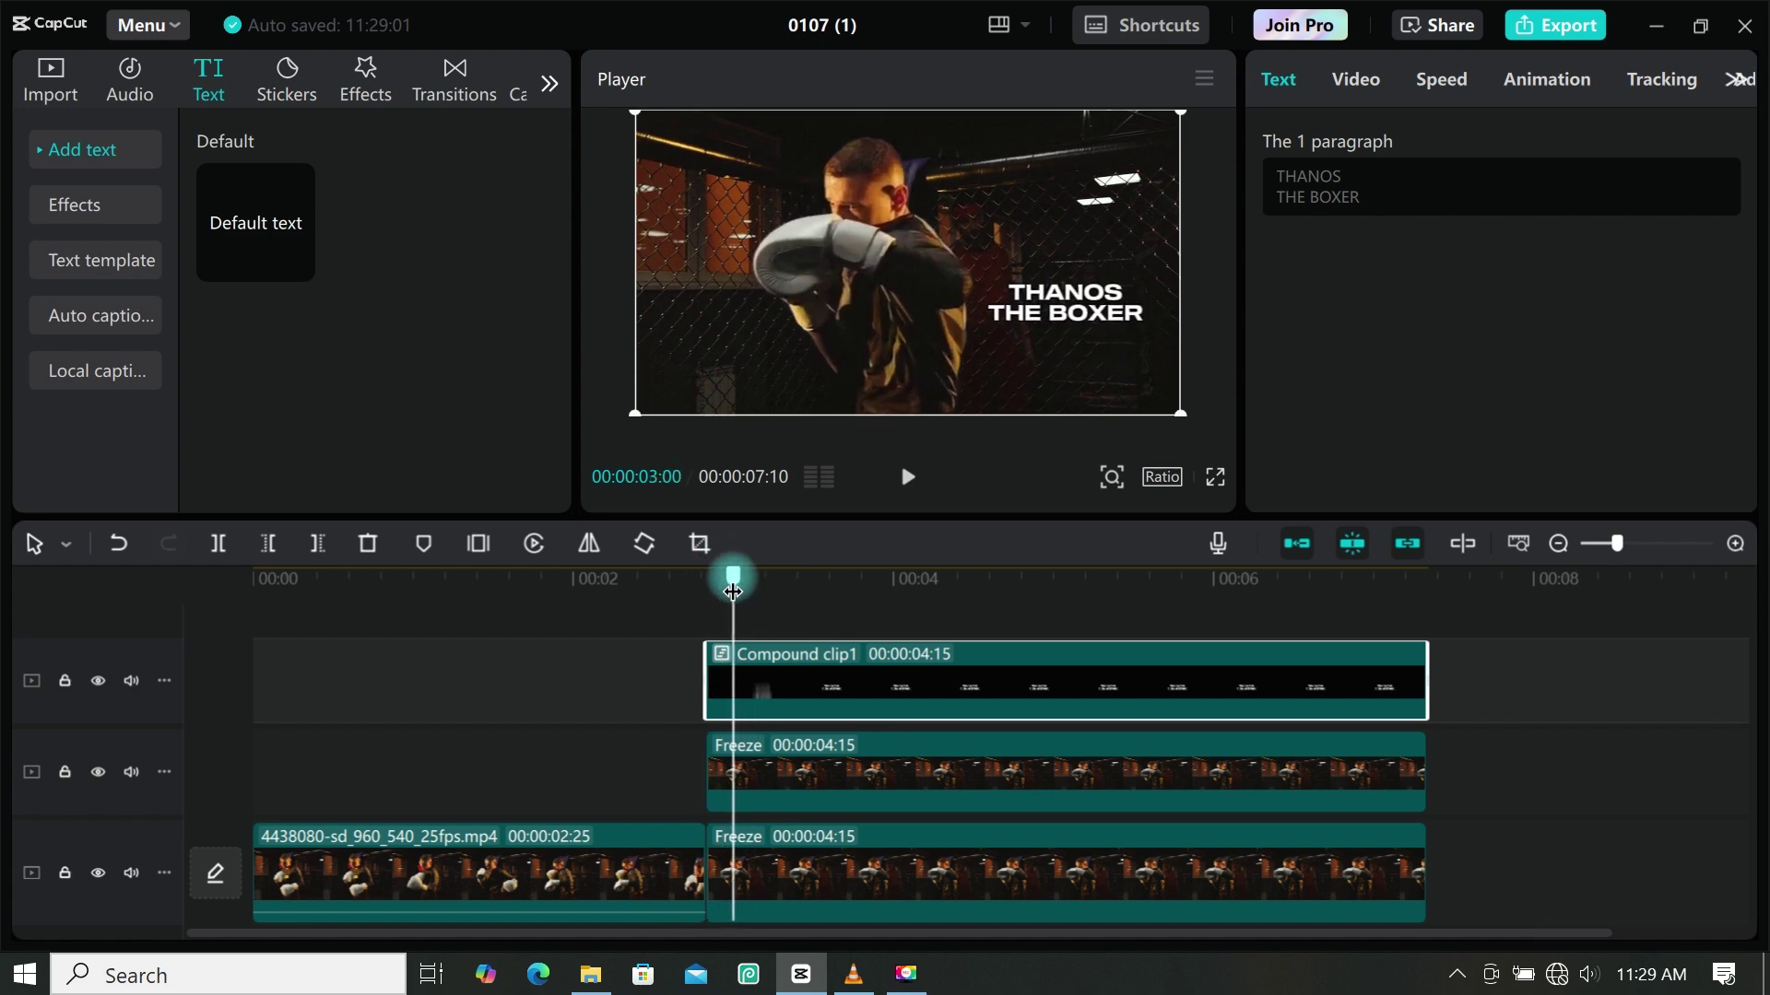
left_click(1351, 73)
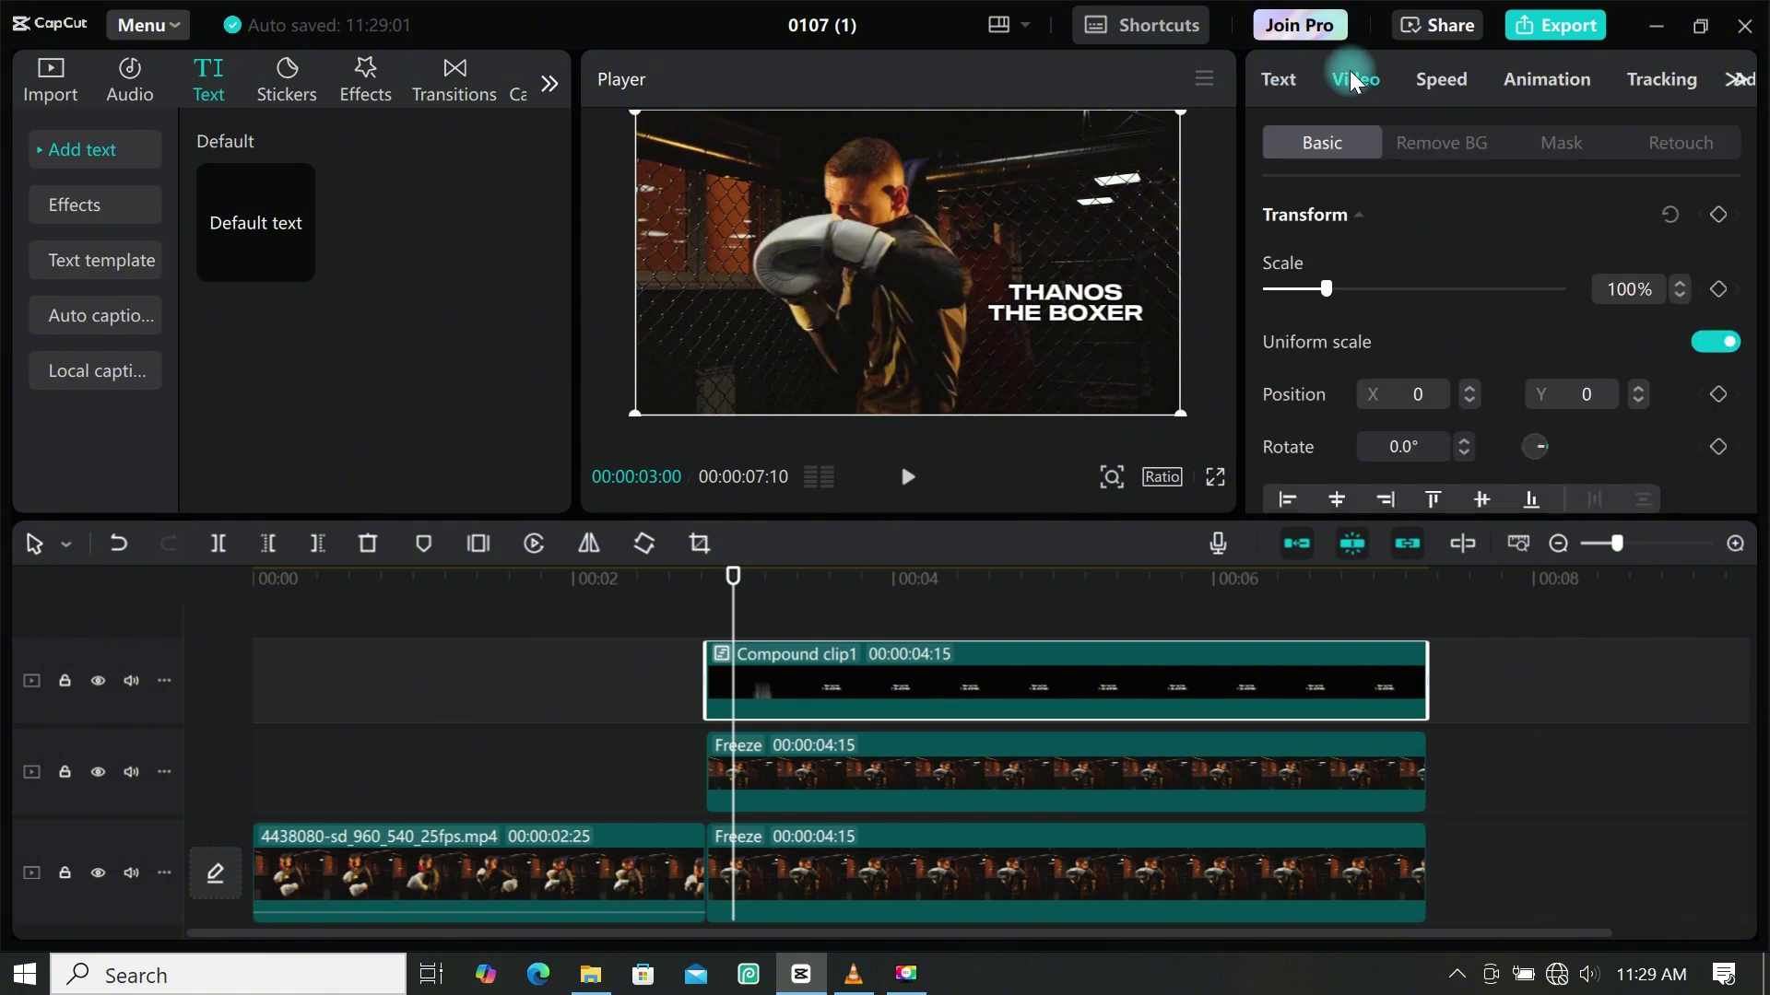
left_click(1716, 289)
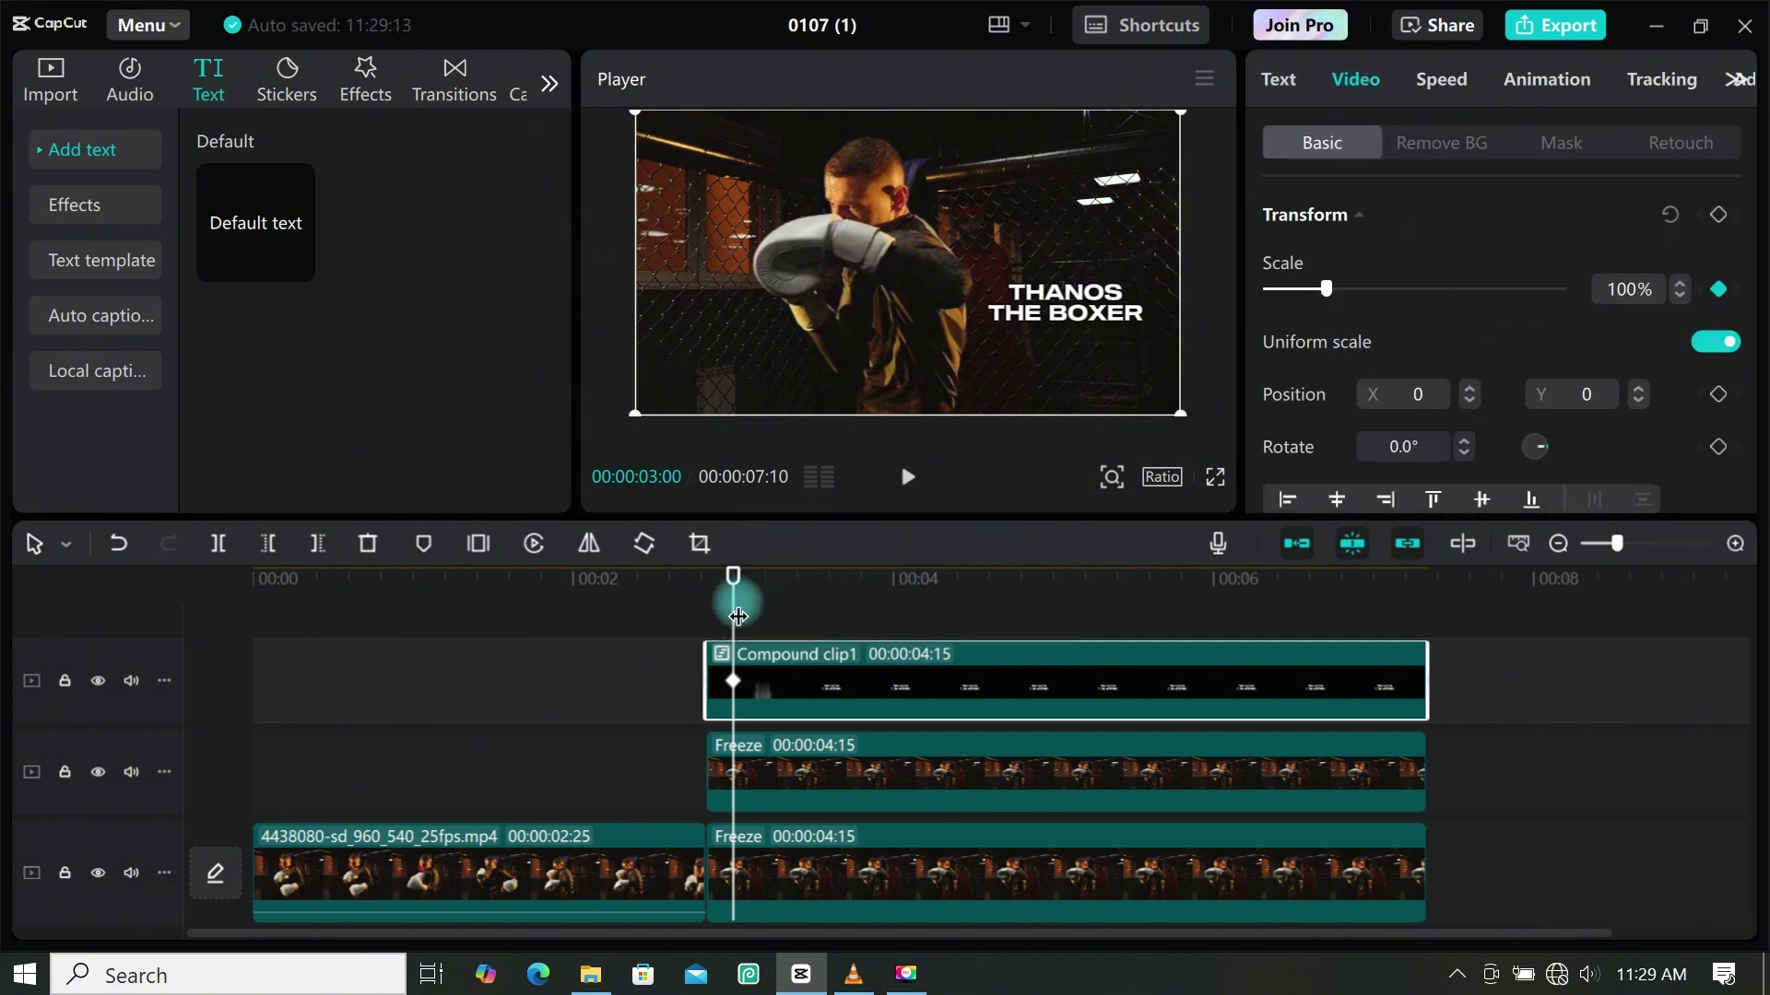
Scale the title compound clip to 128% at 00:00:05:23, matching the time of the boxer cutout's last keyframe
left_click_drag(734, 608, 1246, 714)
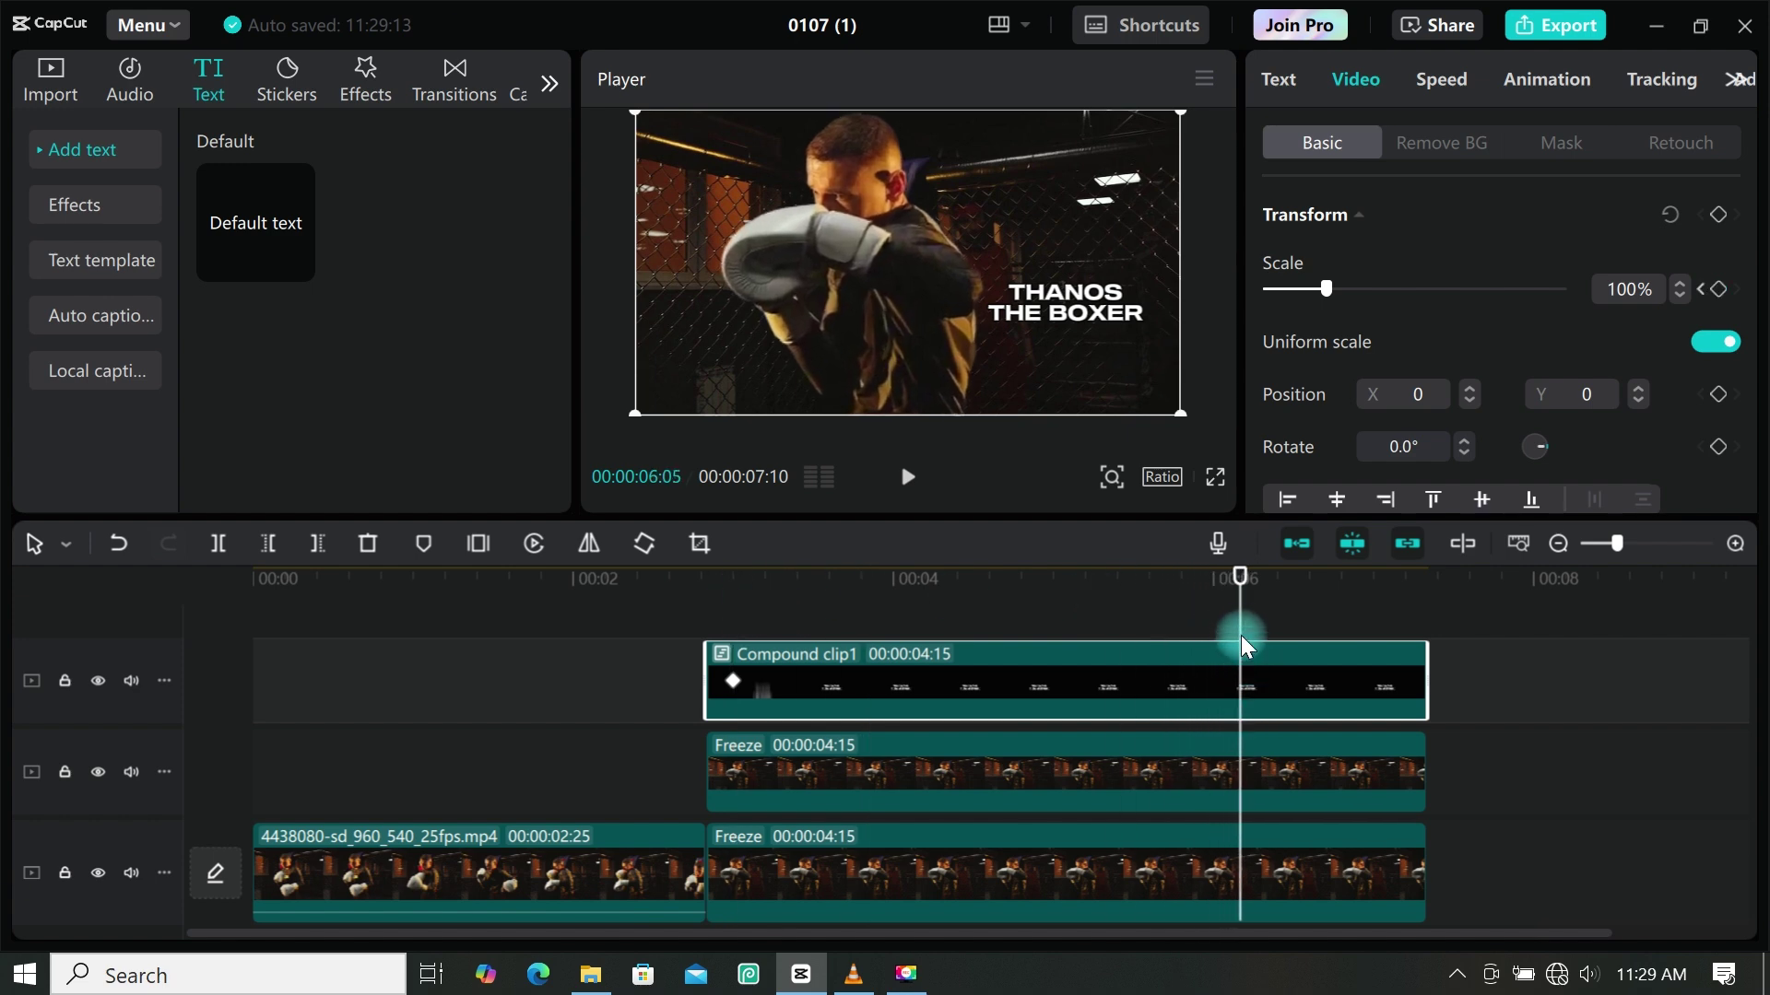
left_click(1242, 748)
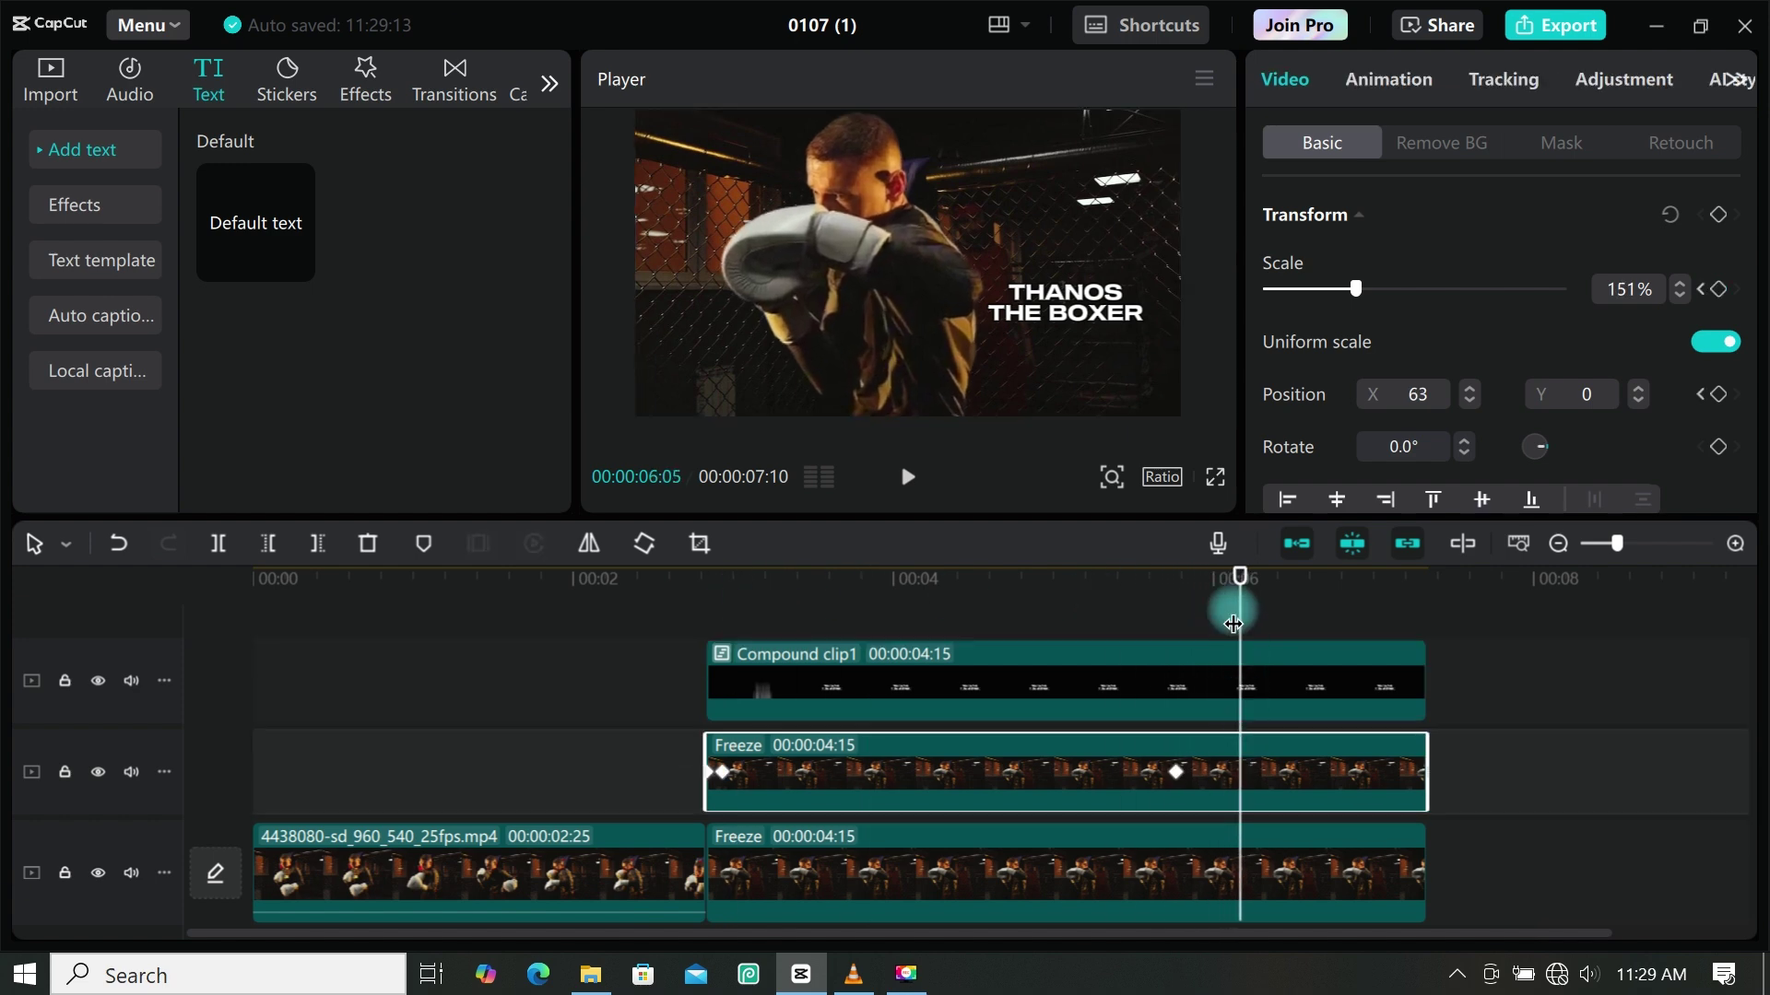
left_click_drag(1233, 595, 1180, 596)
left_click(1205, 687)
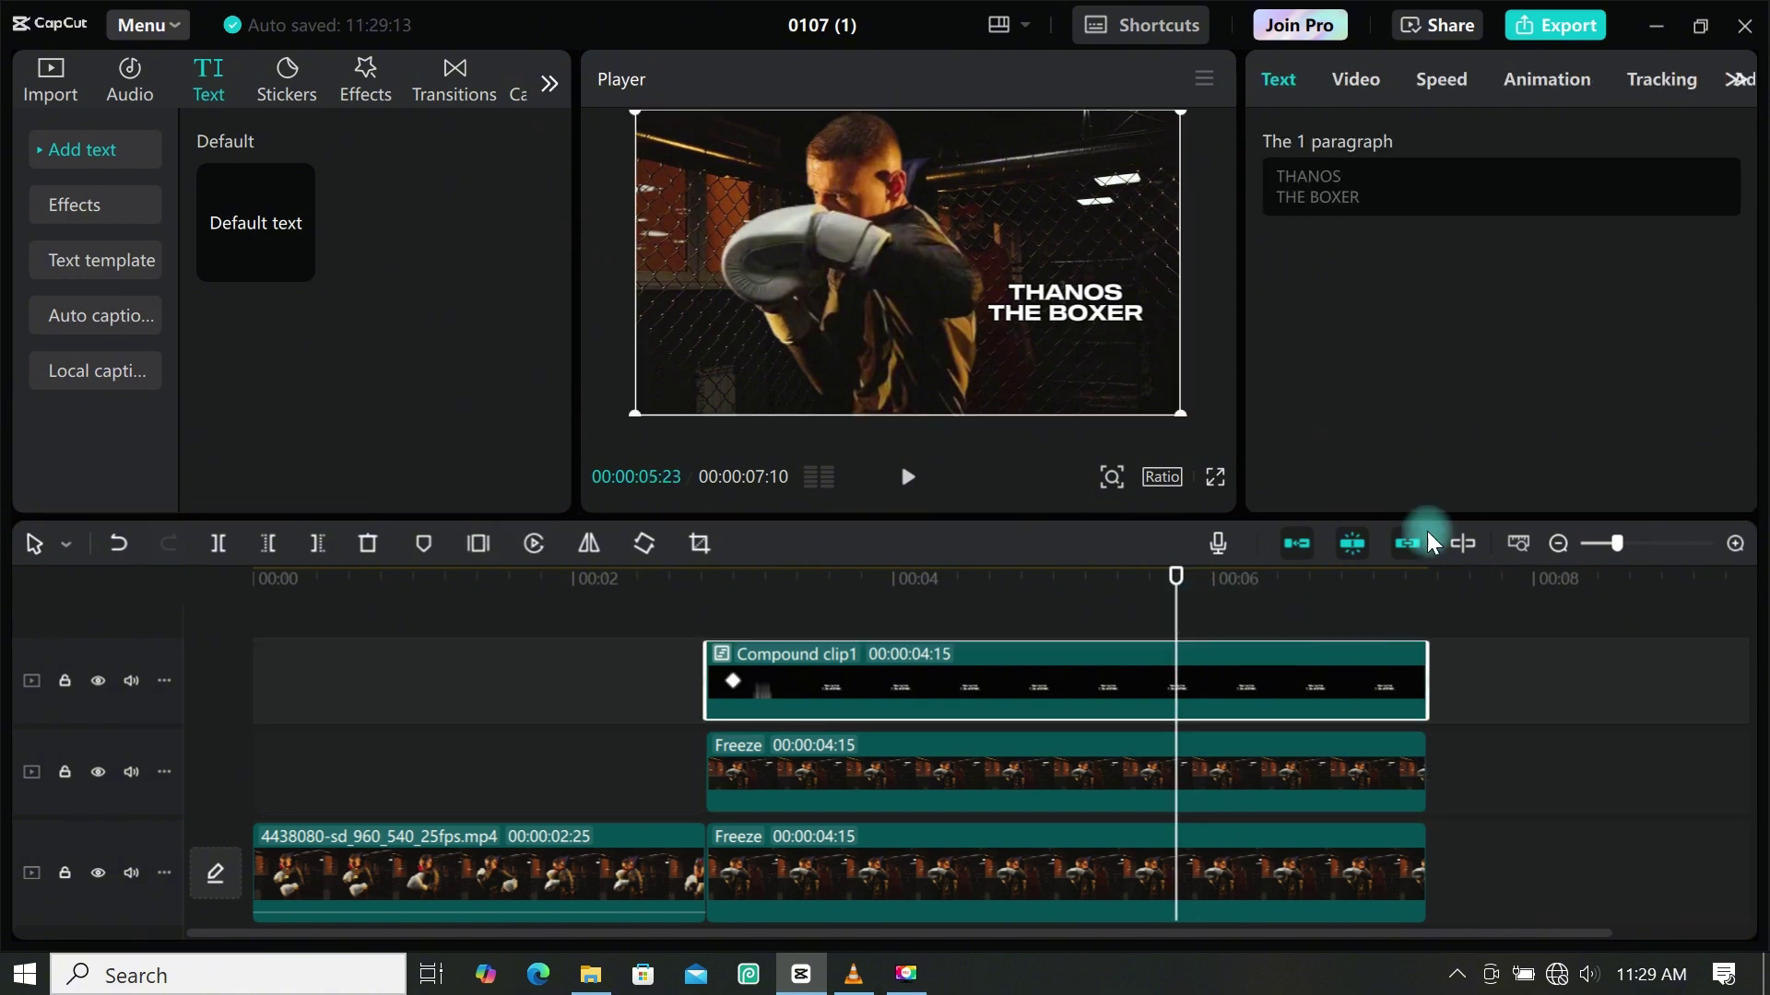
left_click(1355, 79)
left_click_drag(1336, 289, 1346, 292)
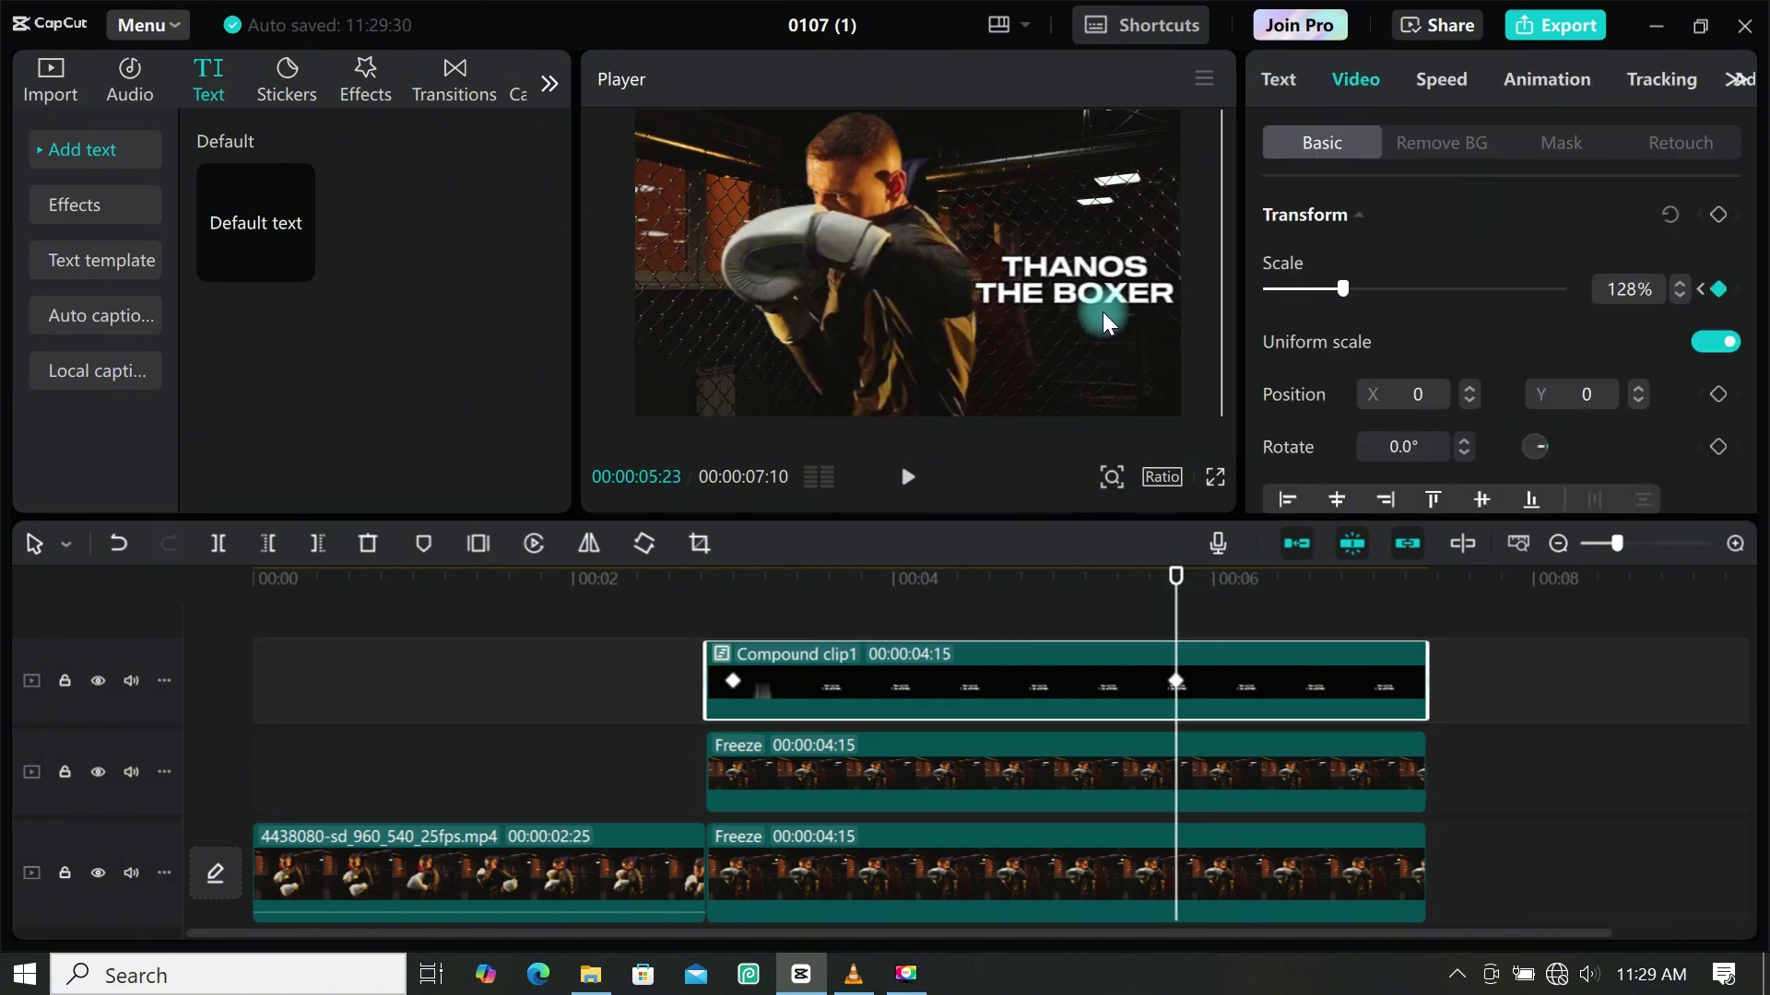
Play the video from the beginning to review the title's zoom animation, and return to the start
left_click_drag(682, 593, 136, 622)
key("space")
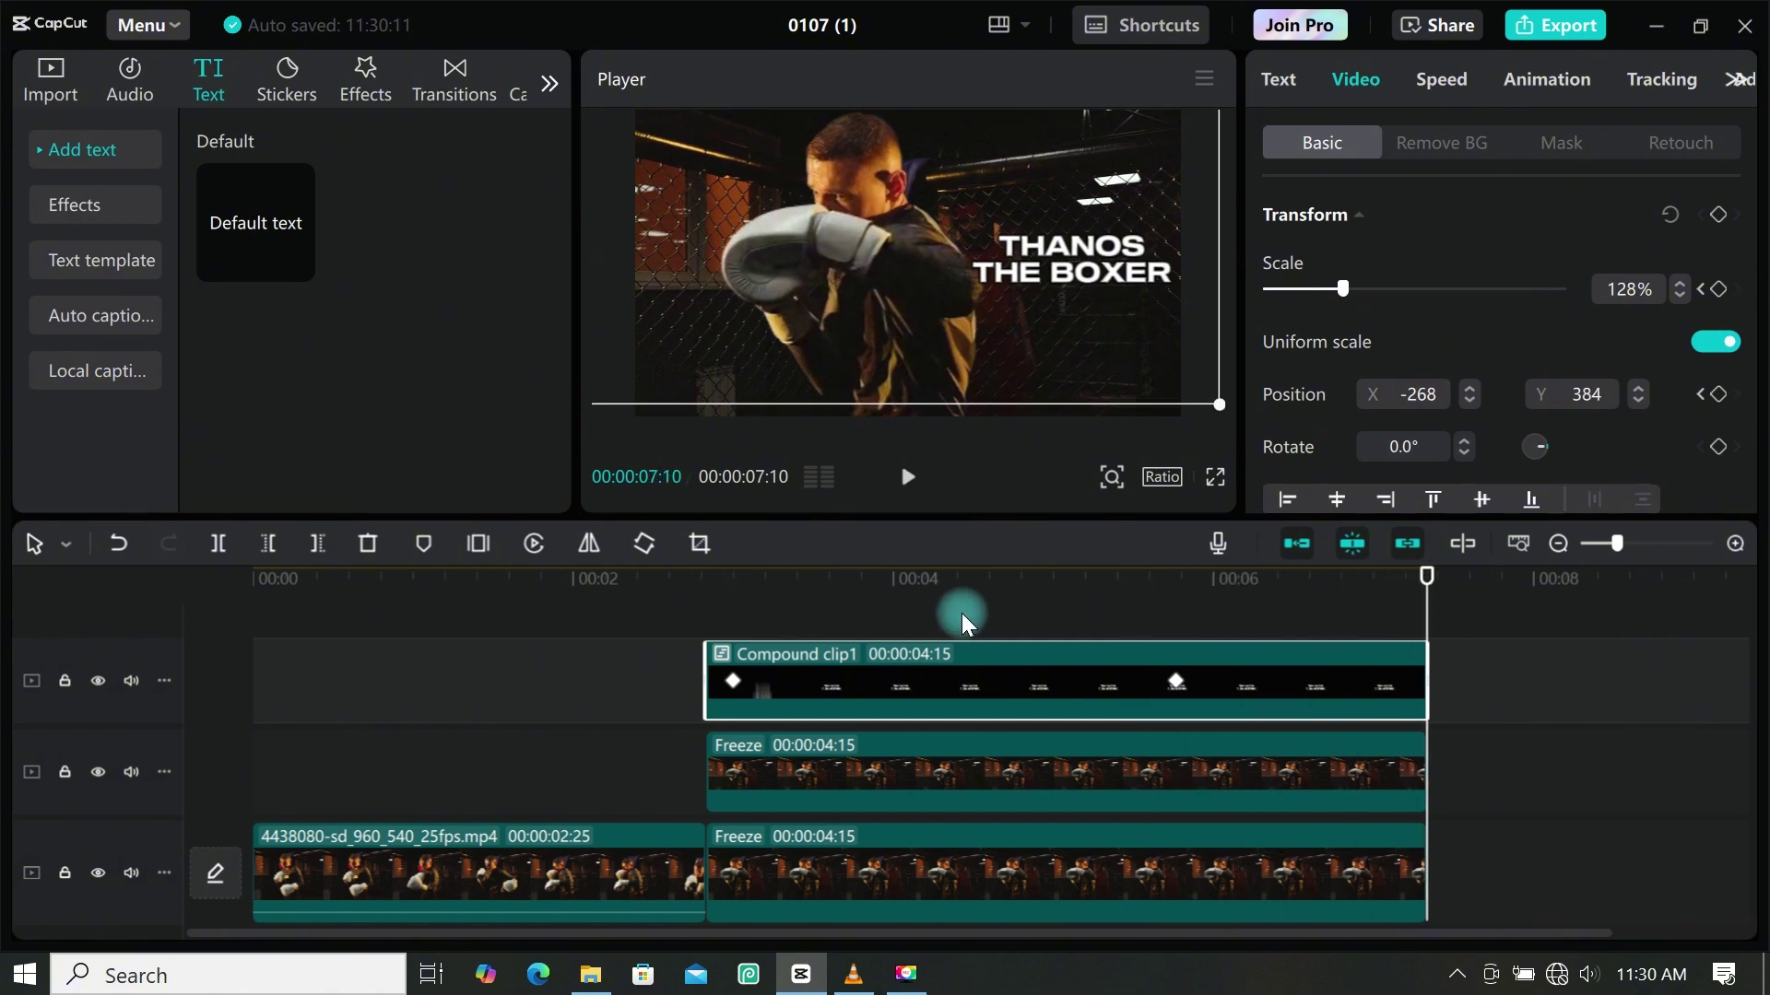
key("Home")
Add the Blur video effect between the two freeze-frame layers, fit it to their full length, and preview the frame at 00:00:03:01
left_click(365, 78)
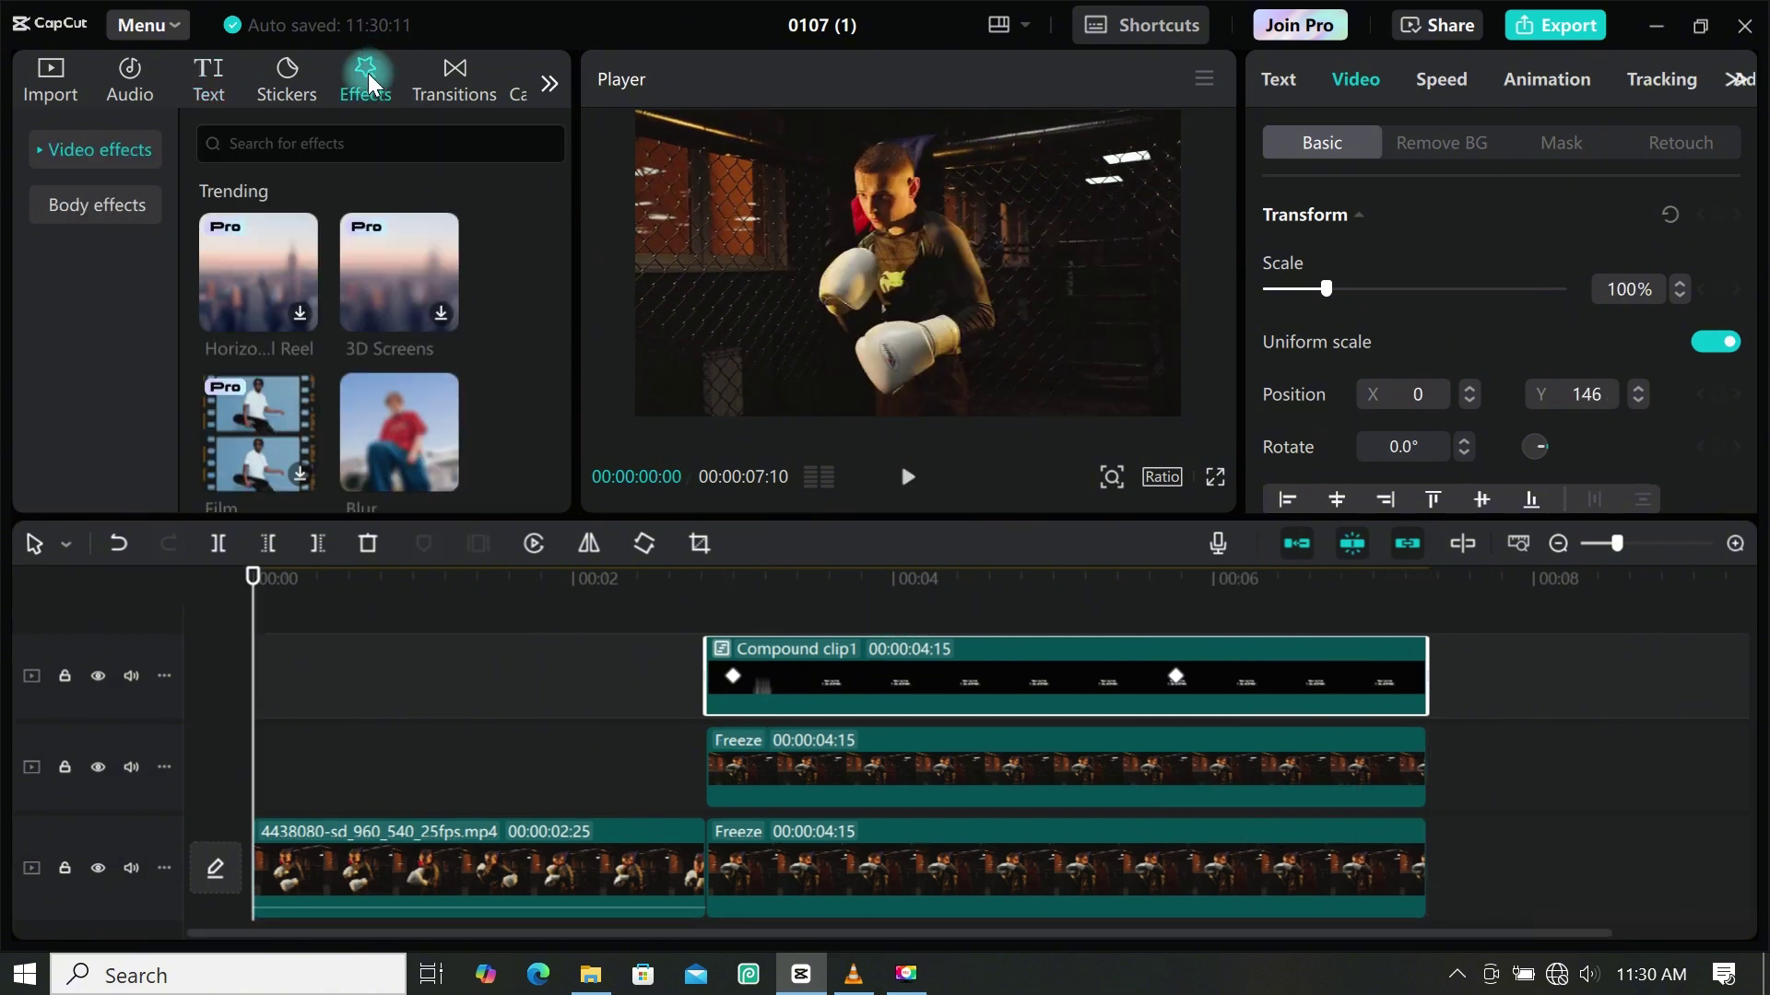
scroll(474, 300, "down", 3)
scroll(475, 306, "up", 3)
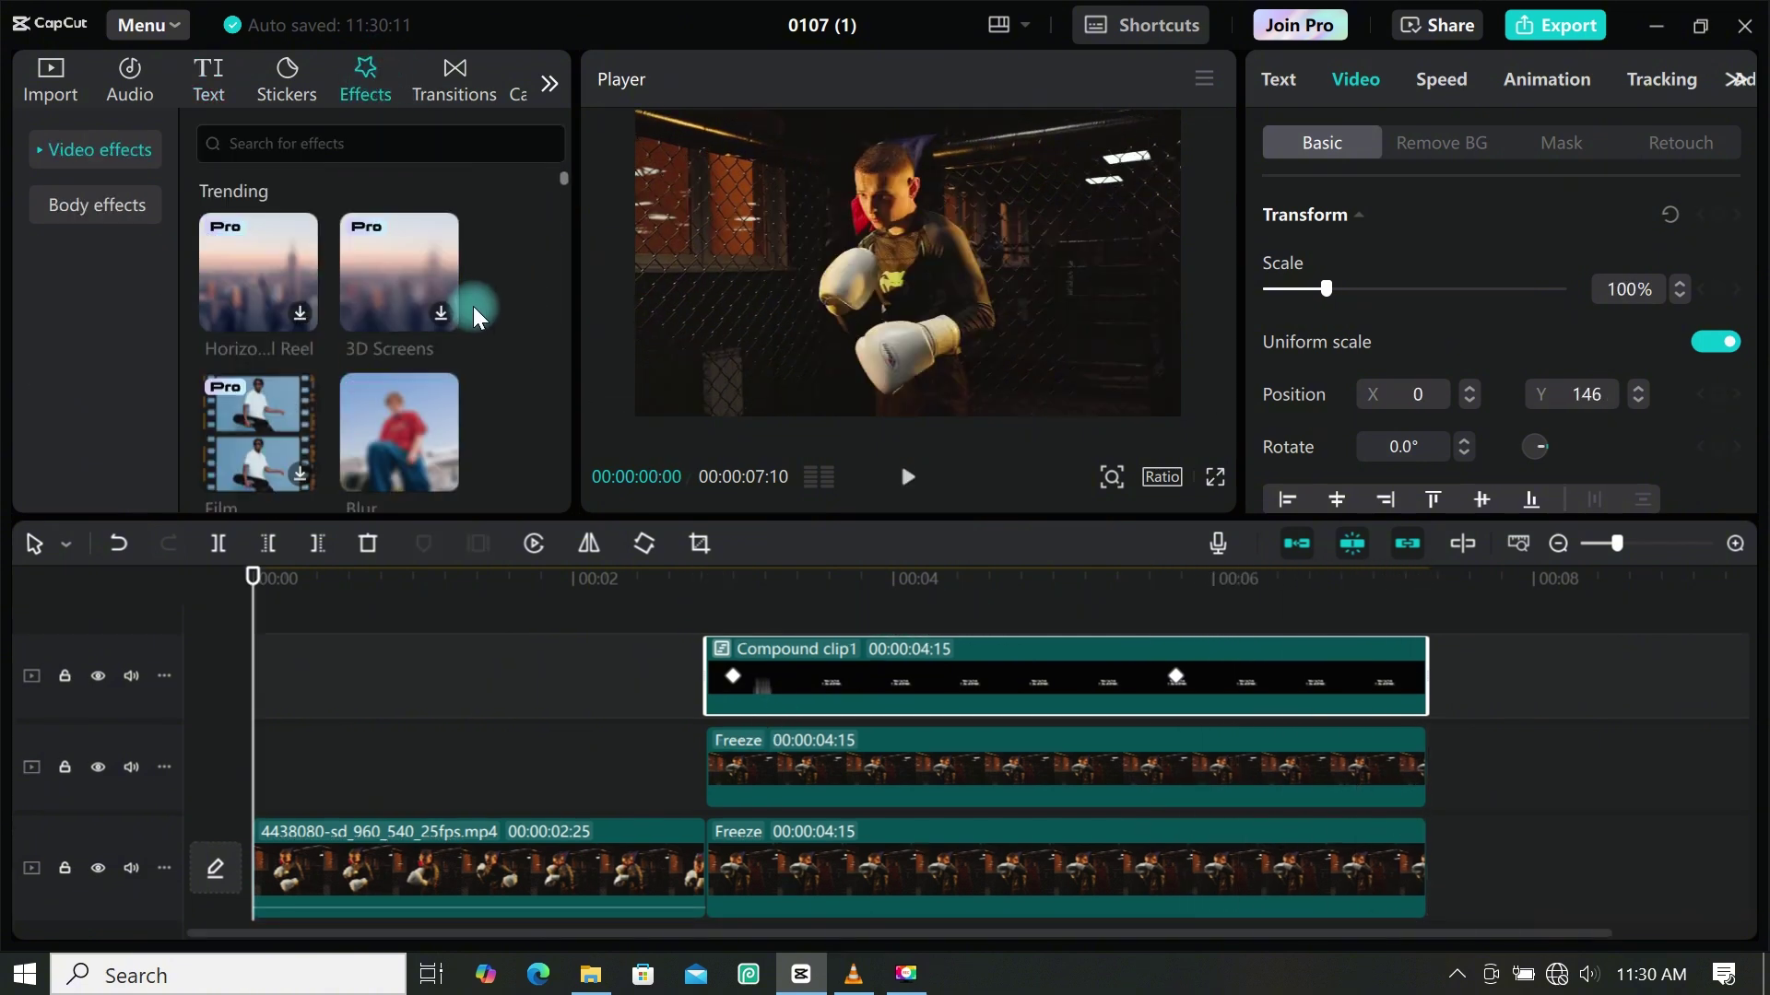
scroll(476, 314, "down", 3)
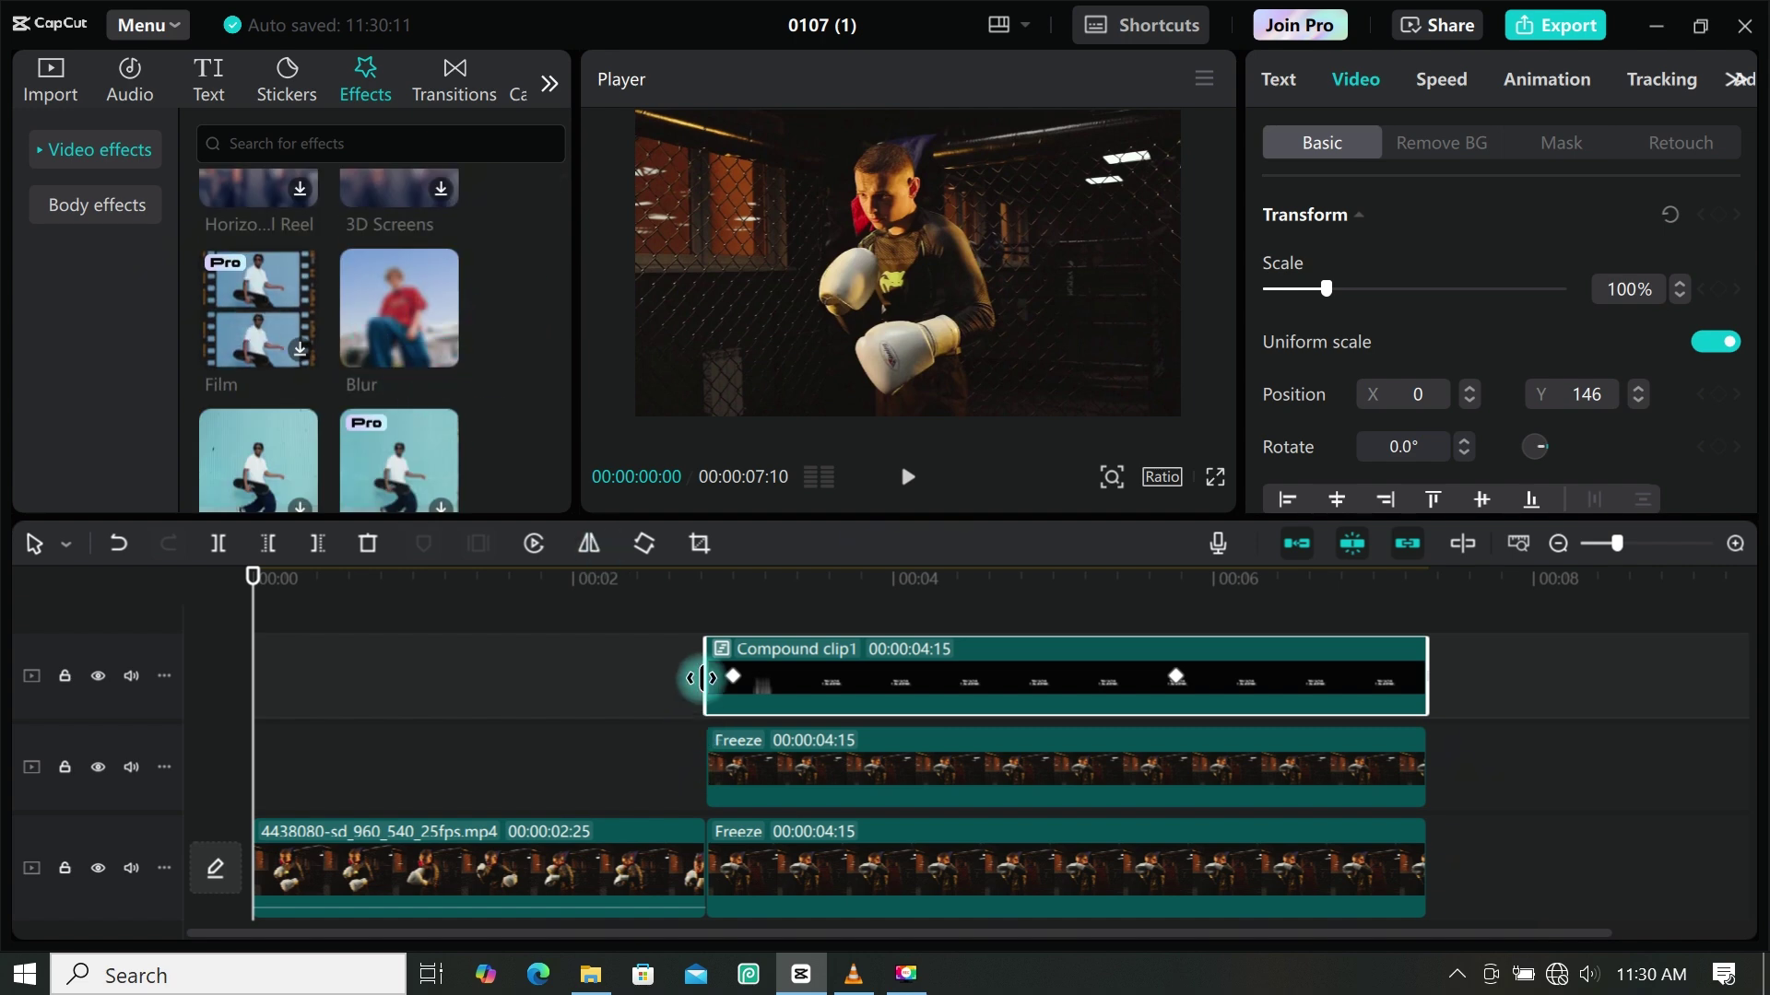
scroll(710, 671, "down", 1)
left_click_drag(408, 341, 702, 775)
left_click_drag(1299, 798, 1427, 798)
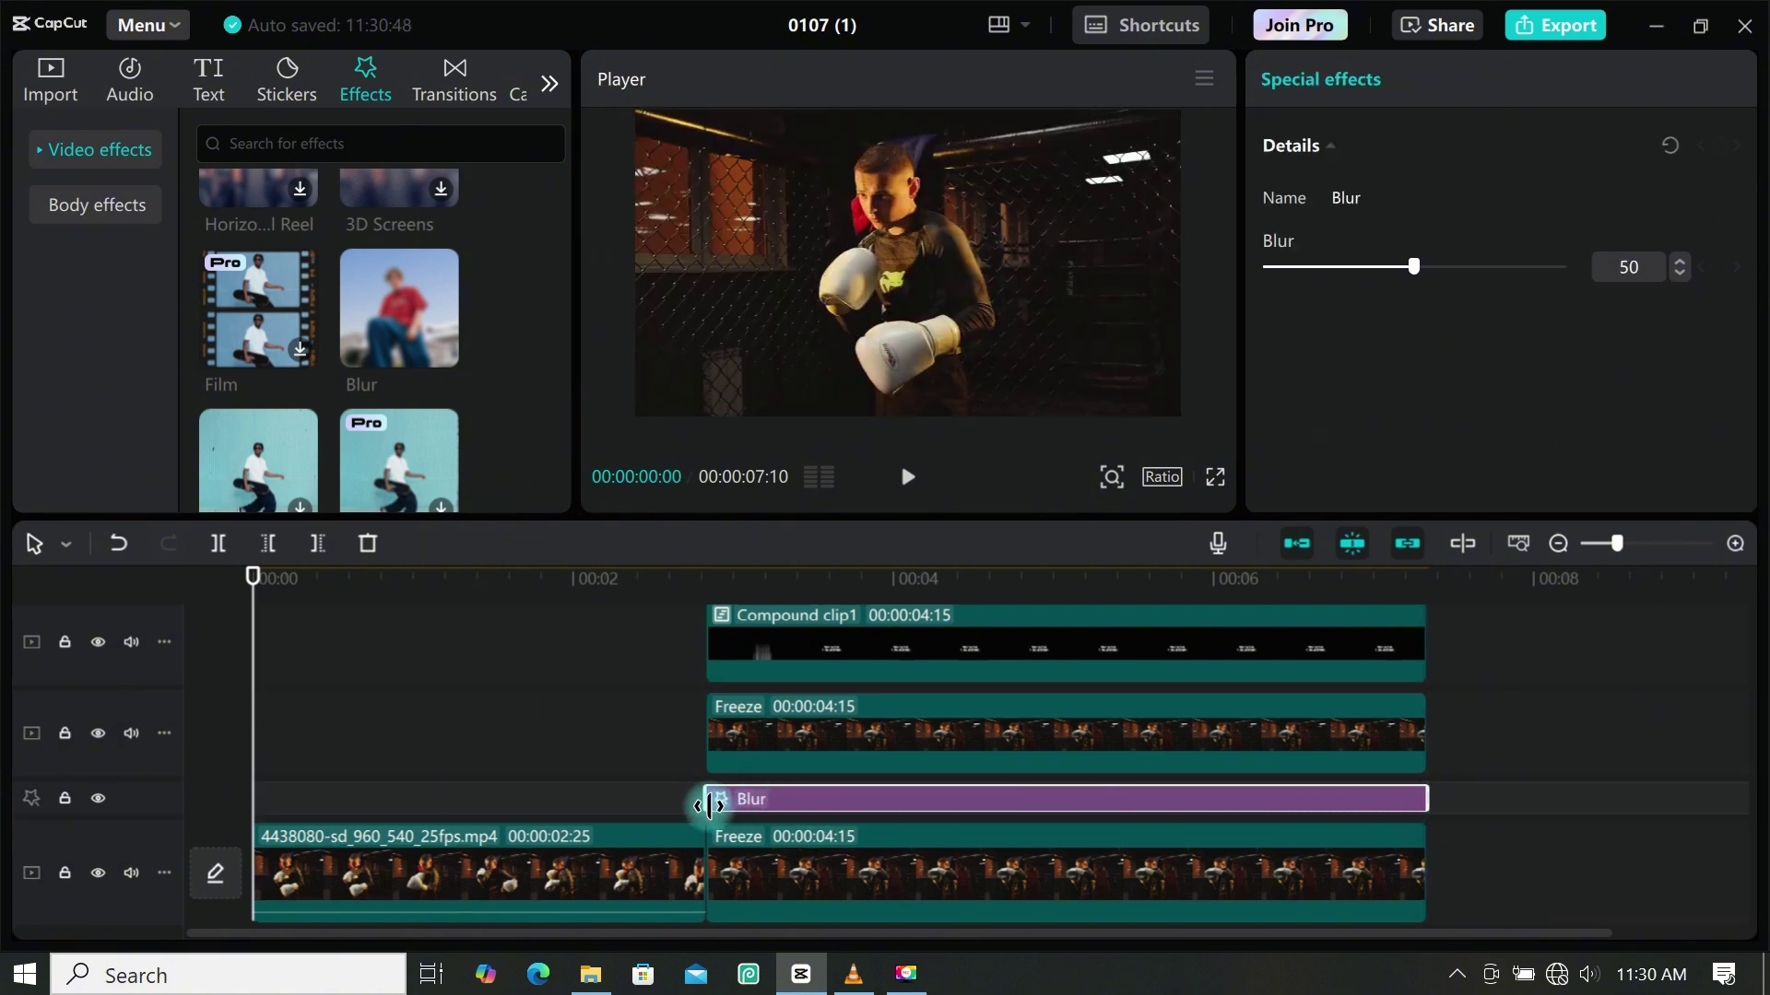
mouse_move(708, 804)
left_mouse_down()
mouse_move(722, 805)
mouse_move(707, 800)
left_mouse_up()
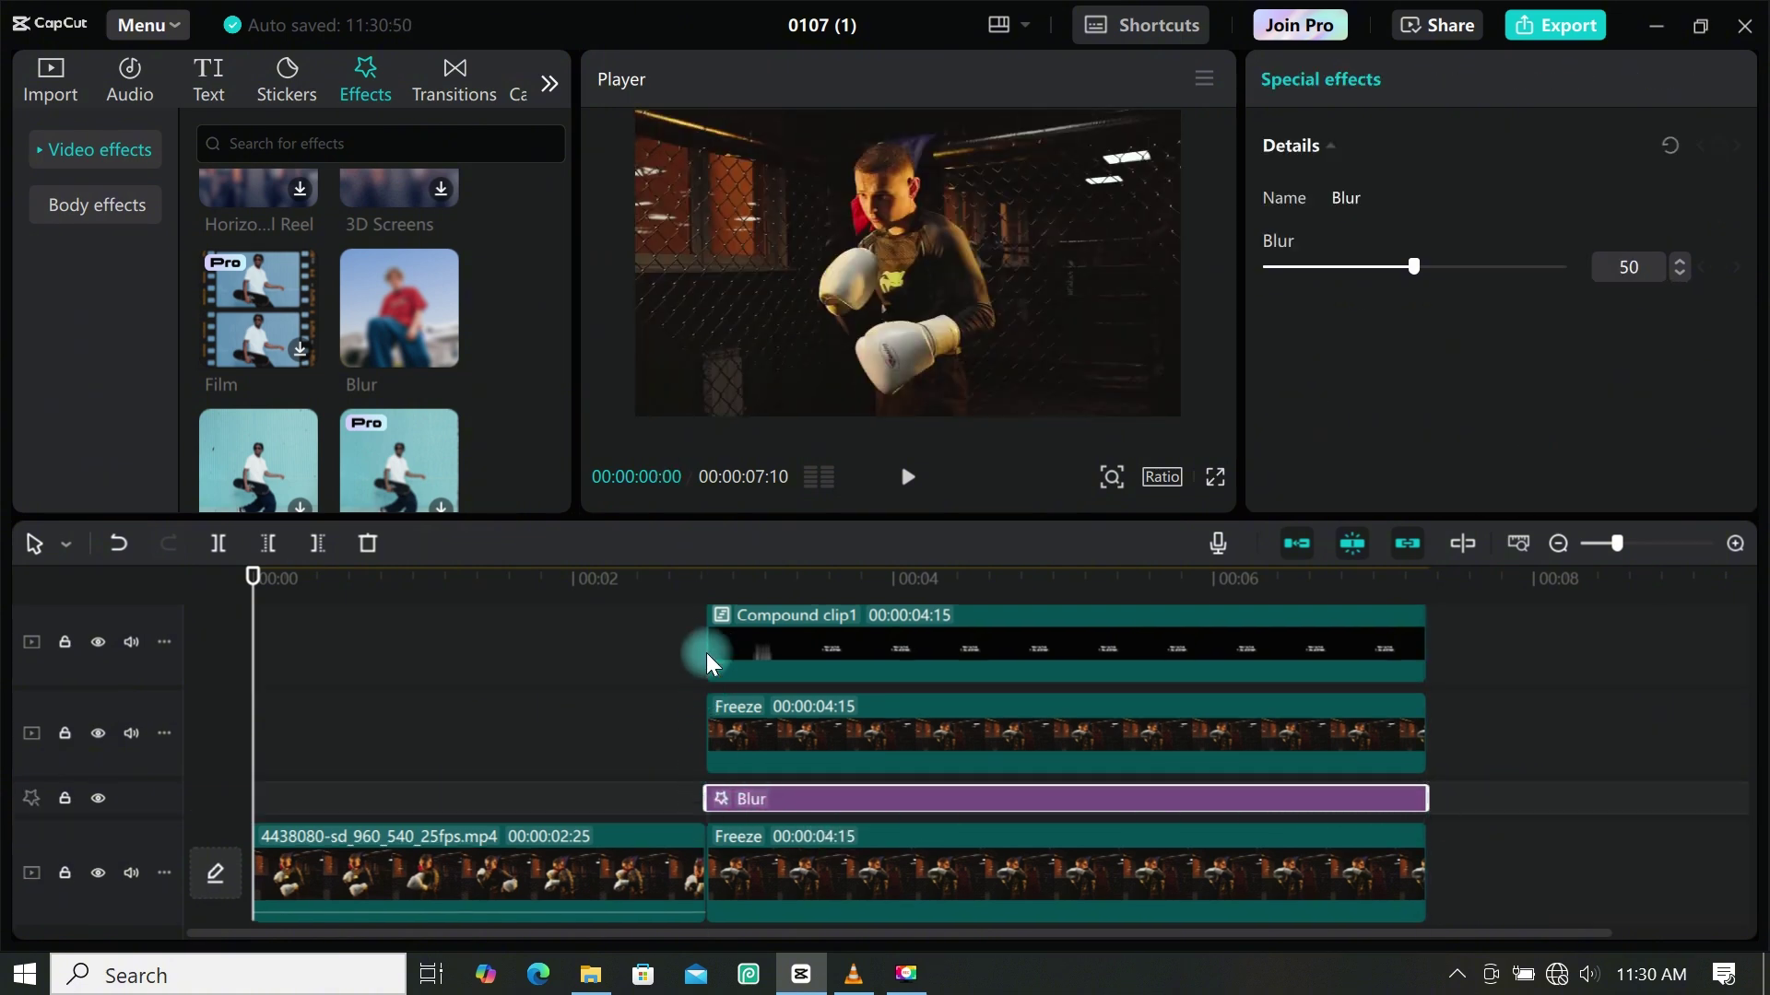
left_click(706, 582)
left_click(737, 587)
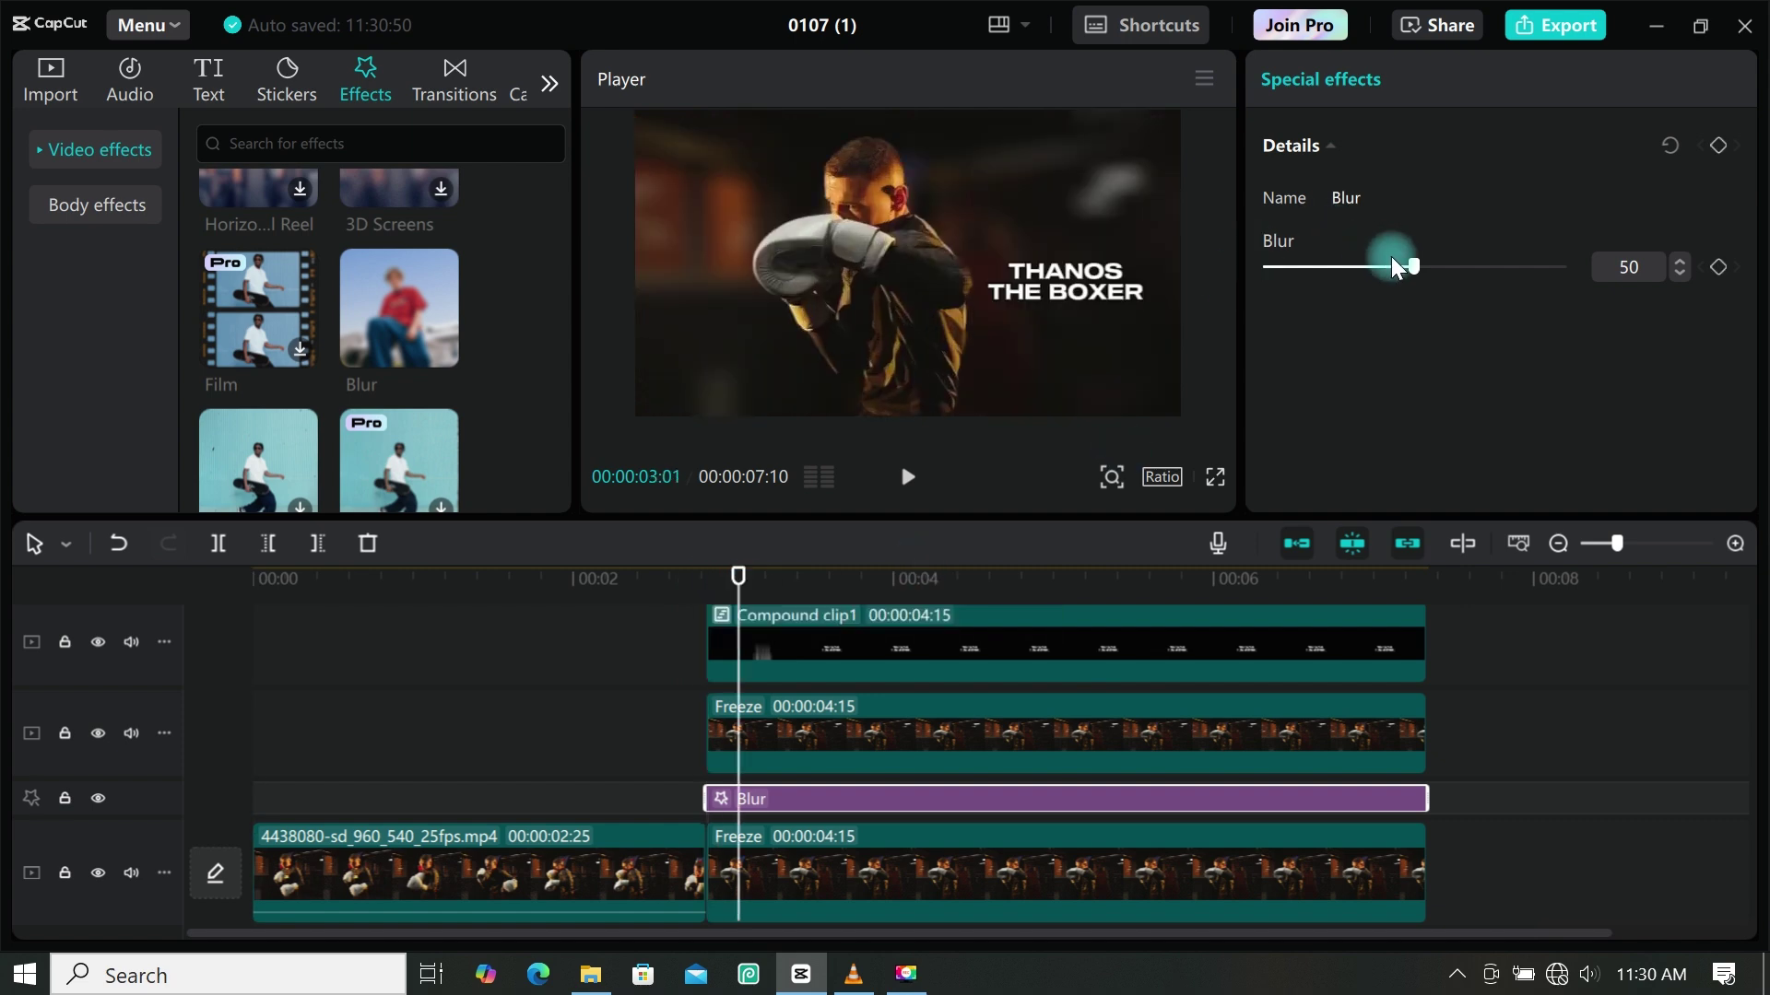